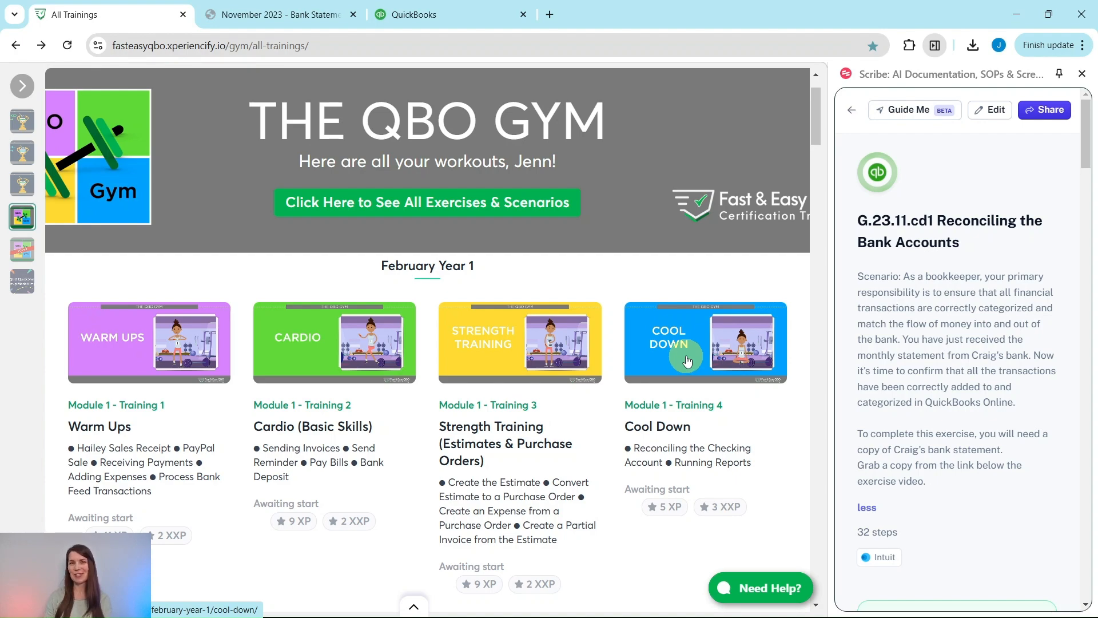
Open the Cool Down training for November Year 1 from the list of all trainings.
scroll(688, 359, down, 20)
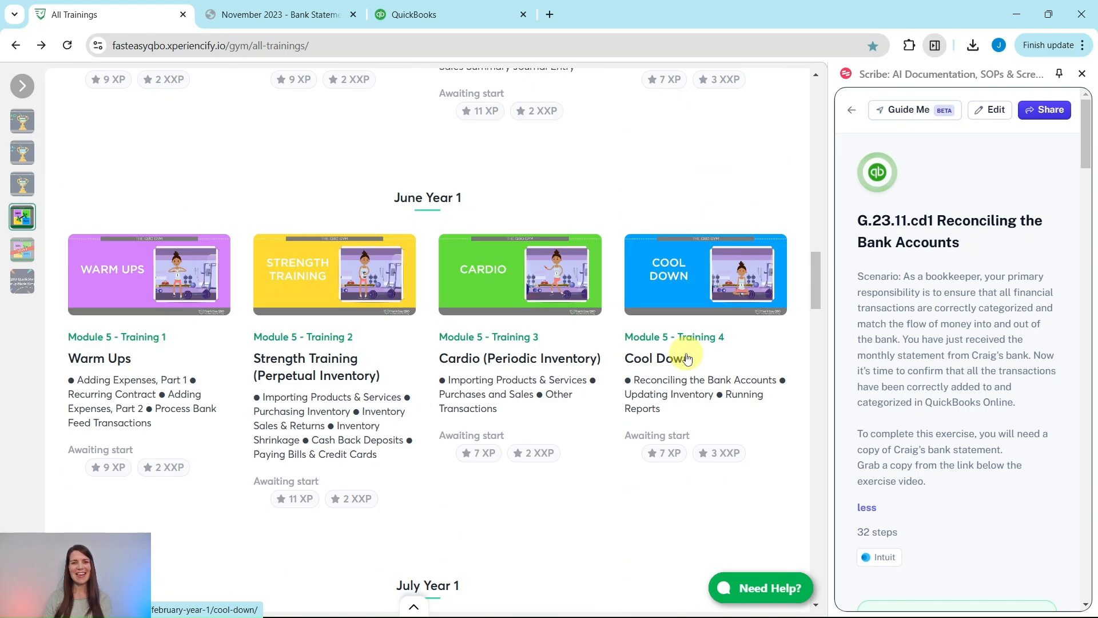
scroll(688, 359, down, 20)
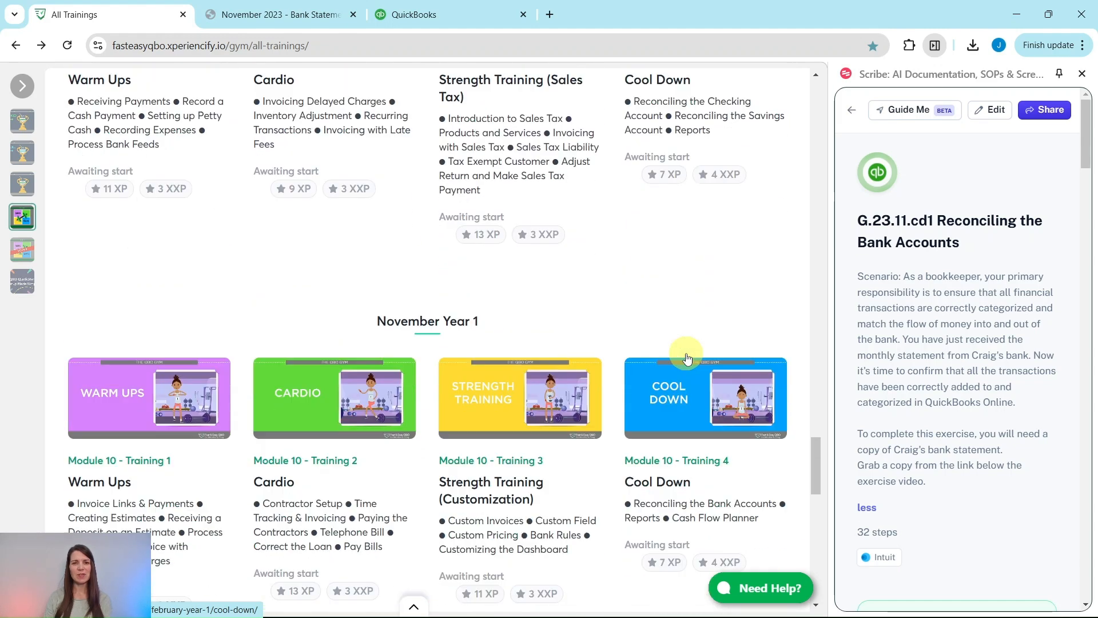
scroll(688, 359, down, 3)
click(647, 213)
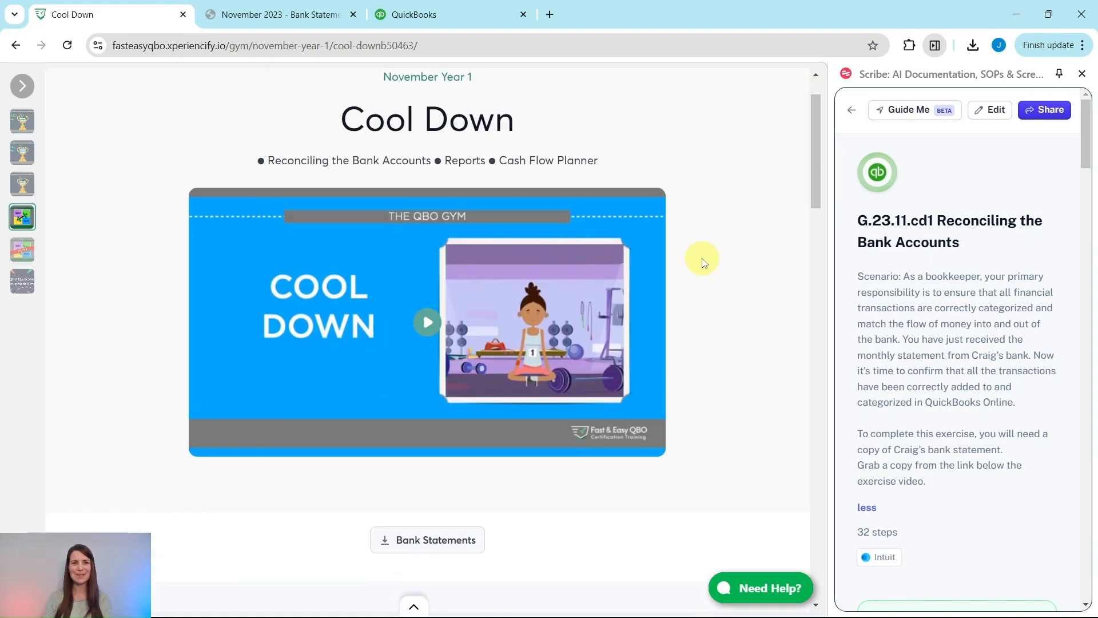
Look through the Cool Down lesson's quiz, hands-on practice exercises and bank statement download, along with the G.23.11.cd1 scenario.
scroll(696, 241, down, 1)
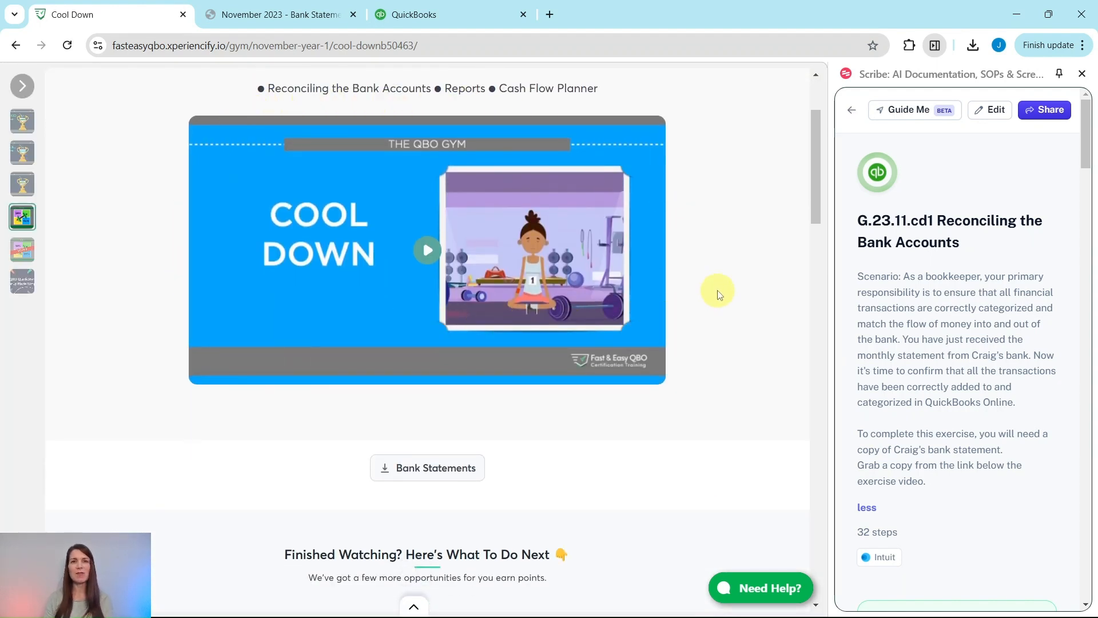
scroll(716, 294, down, 6)
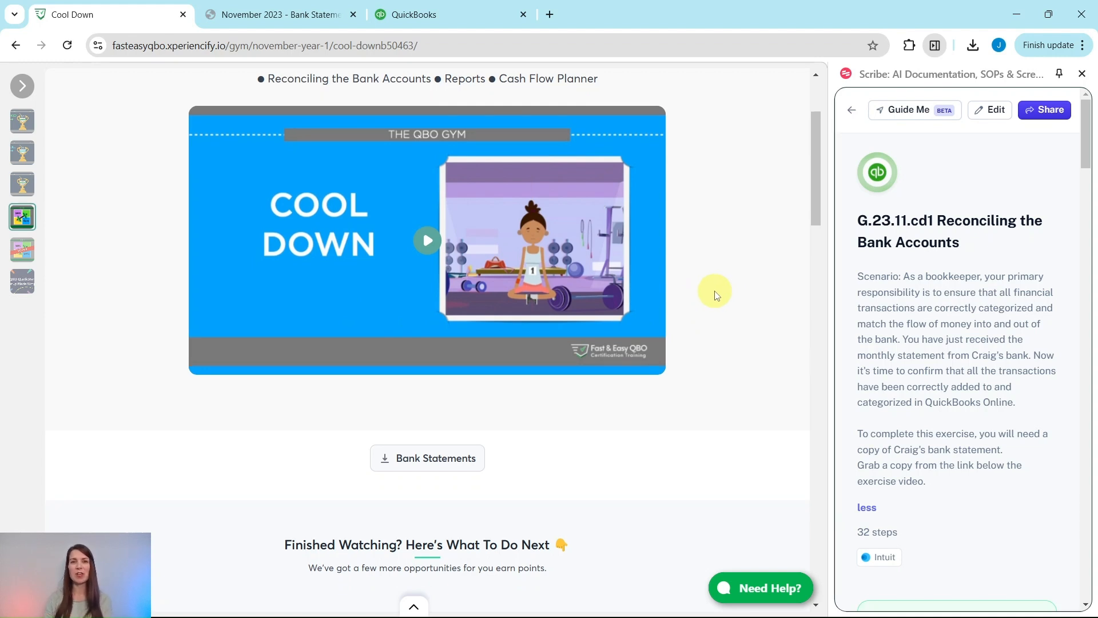
scroll(716, 294, down, 2)
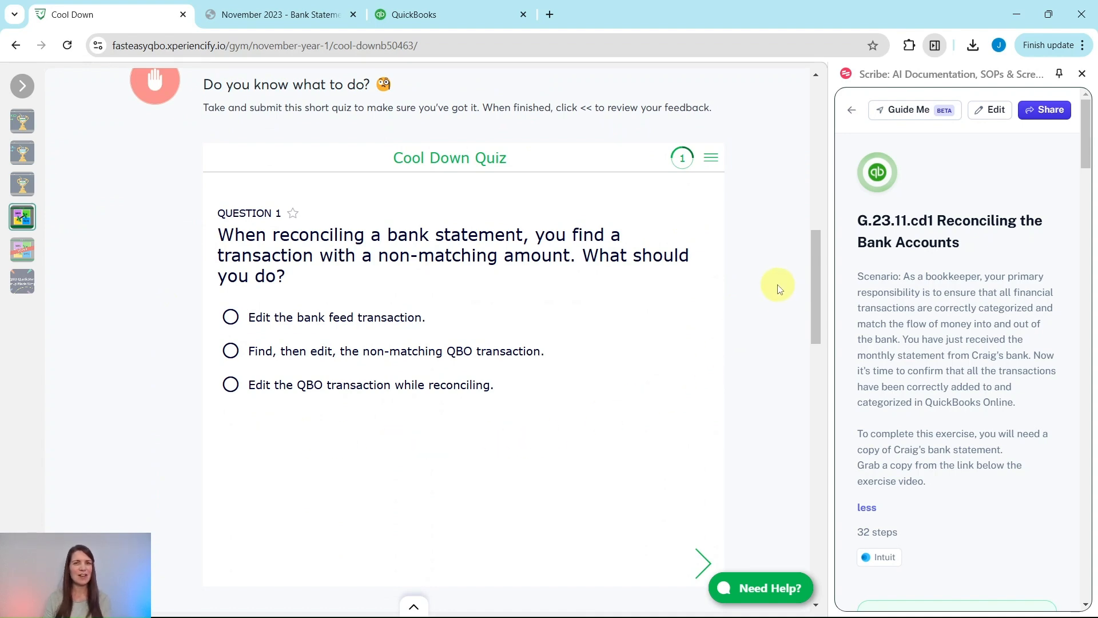
scroll(775, 288, down, 7)
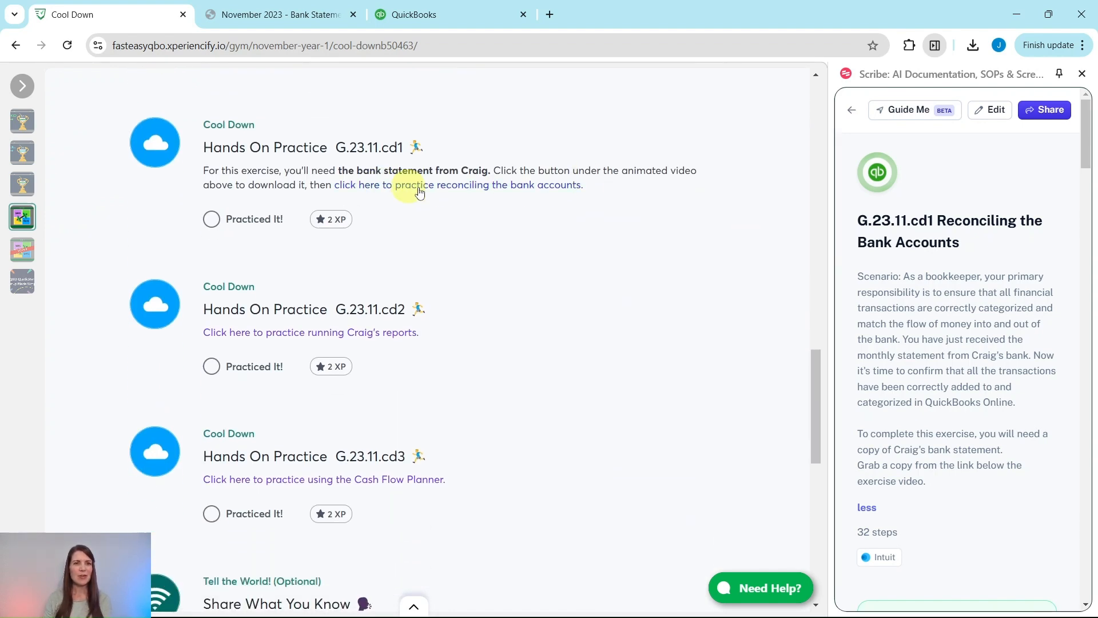
scroll(462, 444, down, 4)
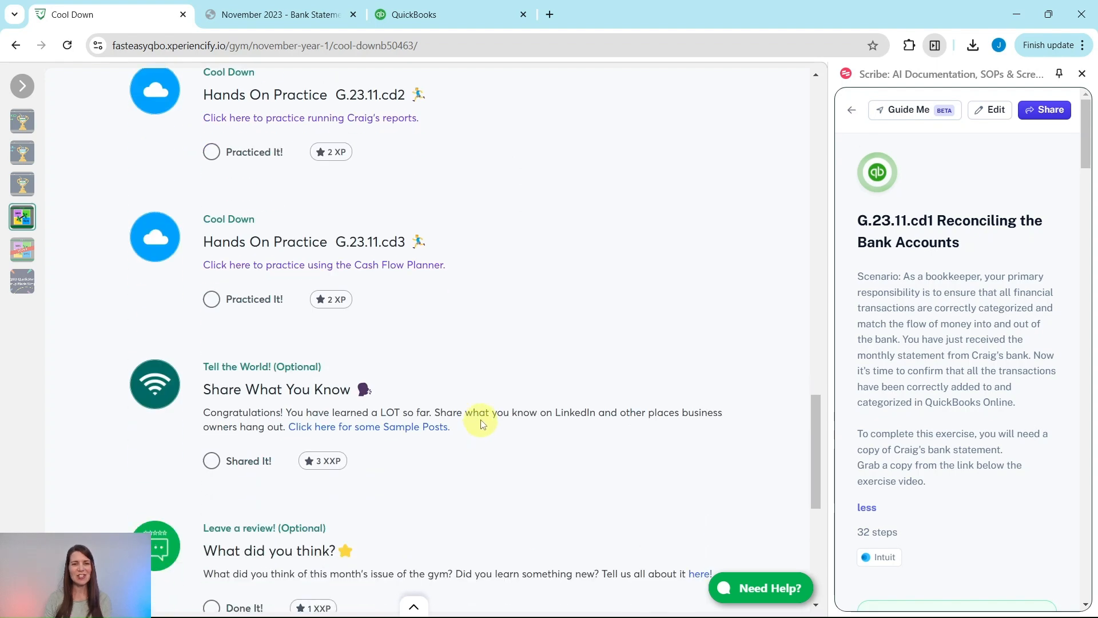
scroll(480, 423, down, 3)
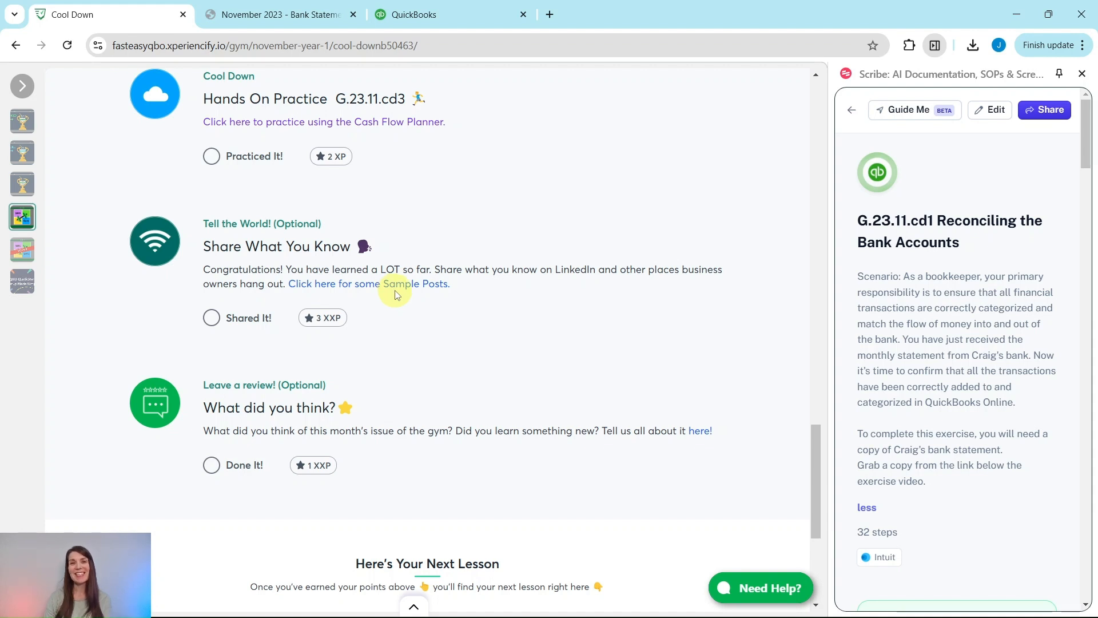
scroll(394, 294, up, 7)
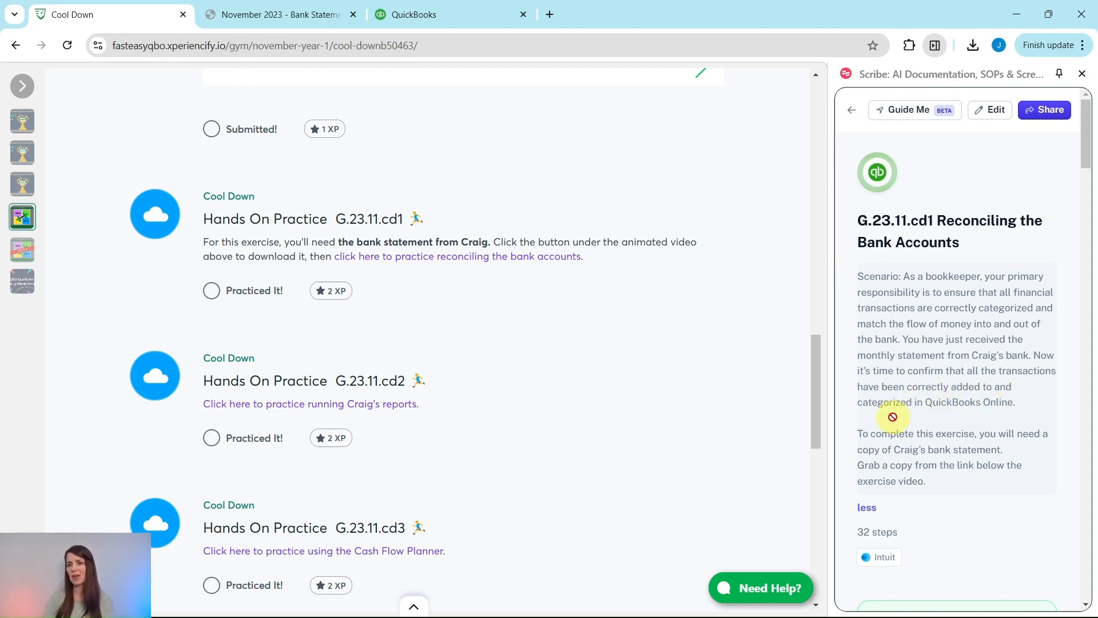
scroll(944, 433, down, 3)
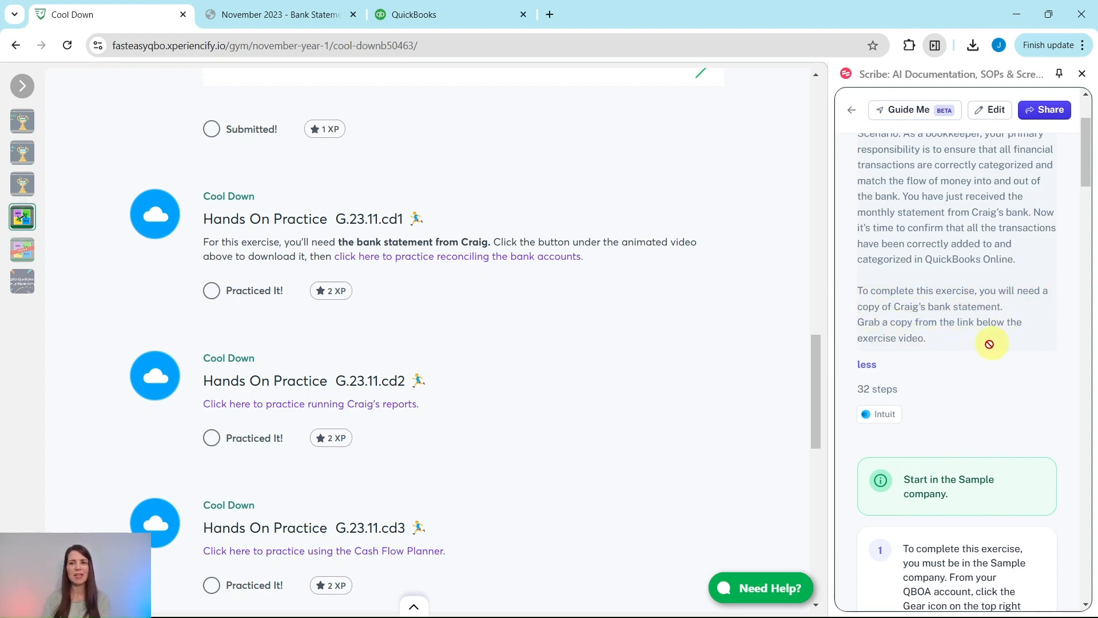
scroll(532, 369, up, 15)
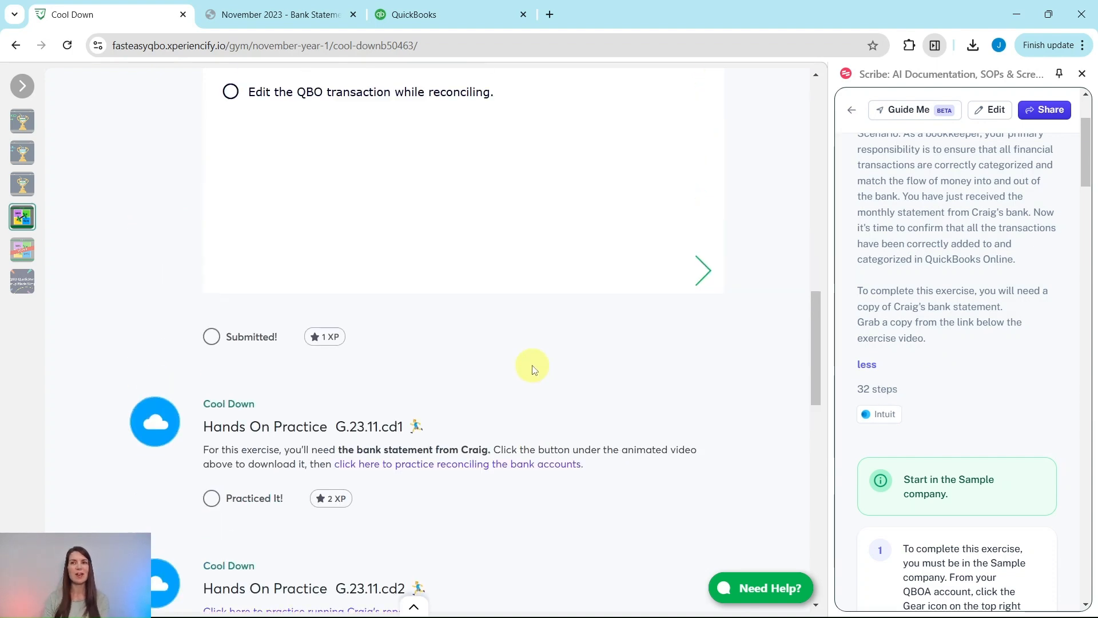
scroll(531, 369, up, 2)
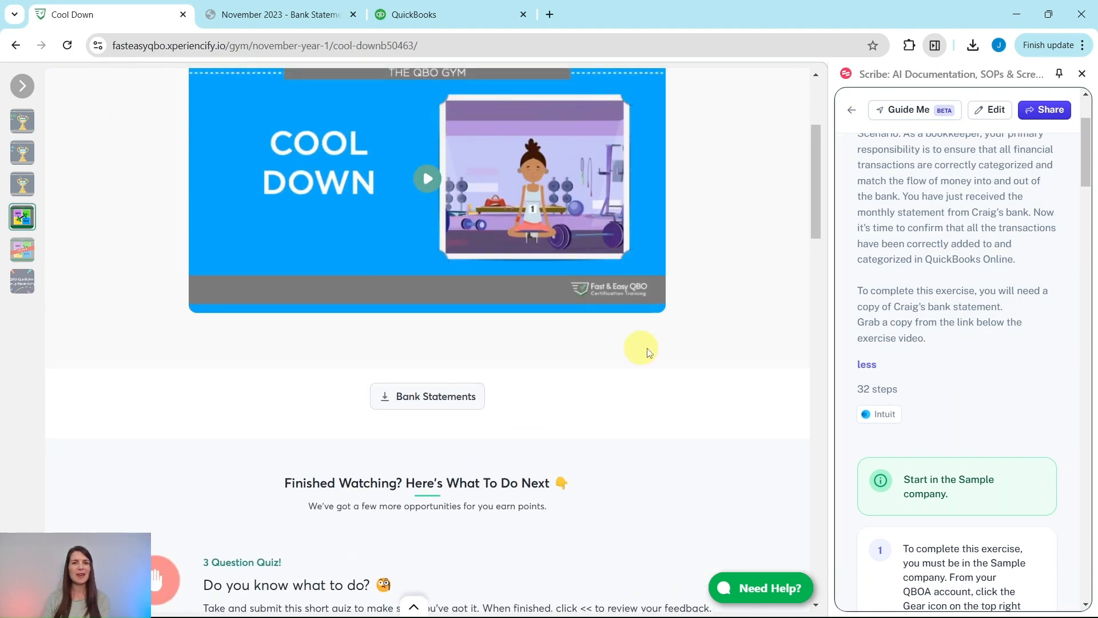
scroll(481, 119, up, 1)
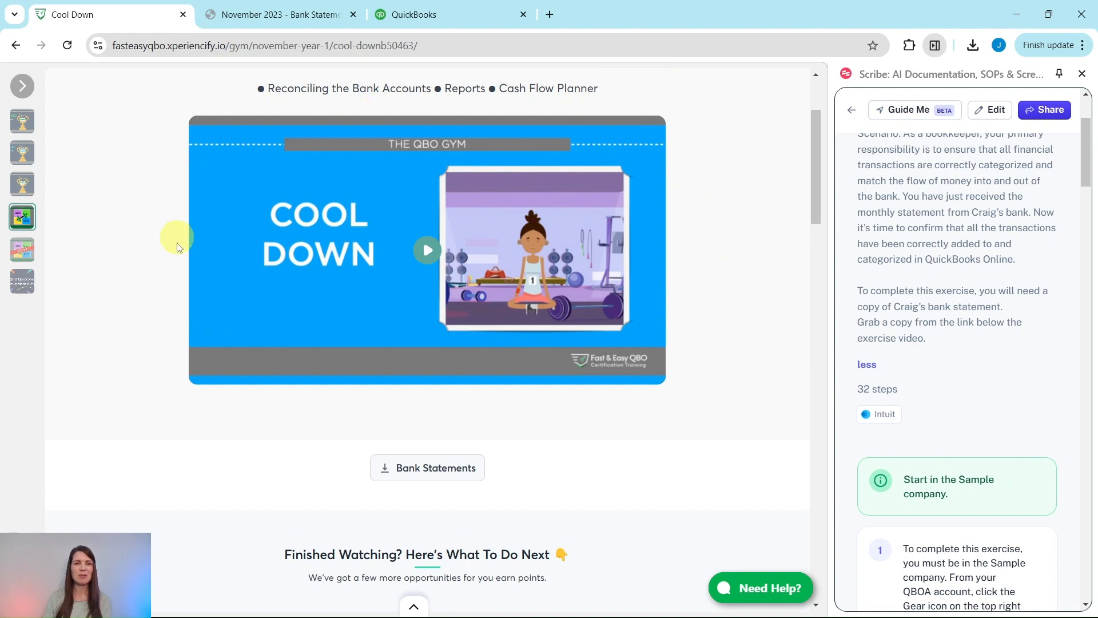
scroll(682, 333, down, 5)
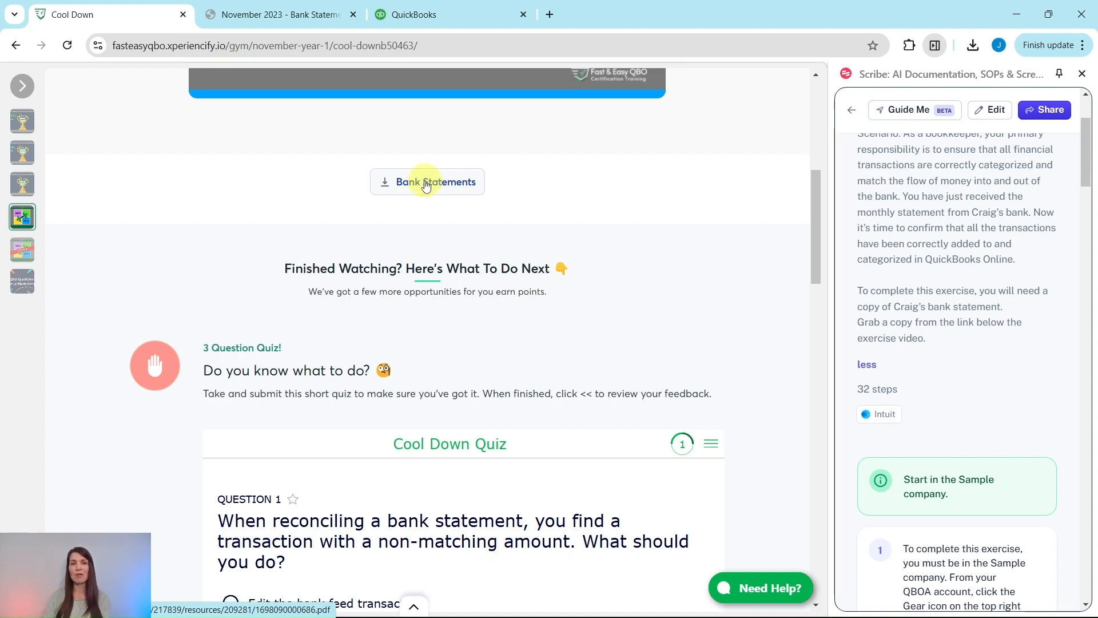
Switch to the November 2023 bank statement PDF and review its savings and checking sections.
click(277, 13)
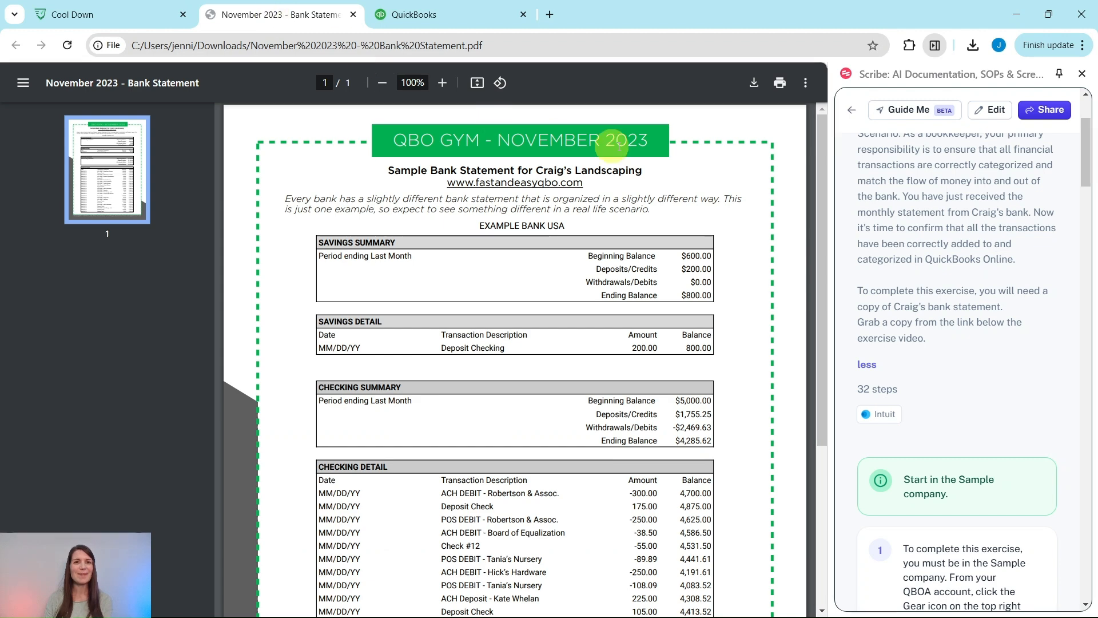
scroll(491, 233, down, 4)
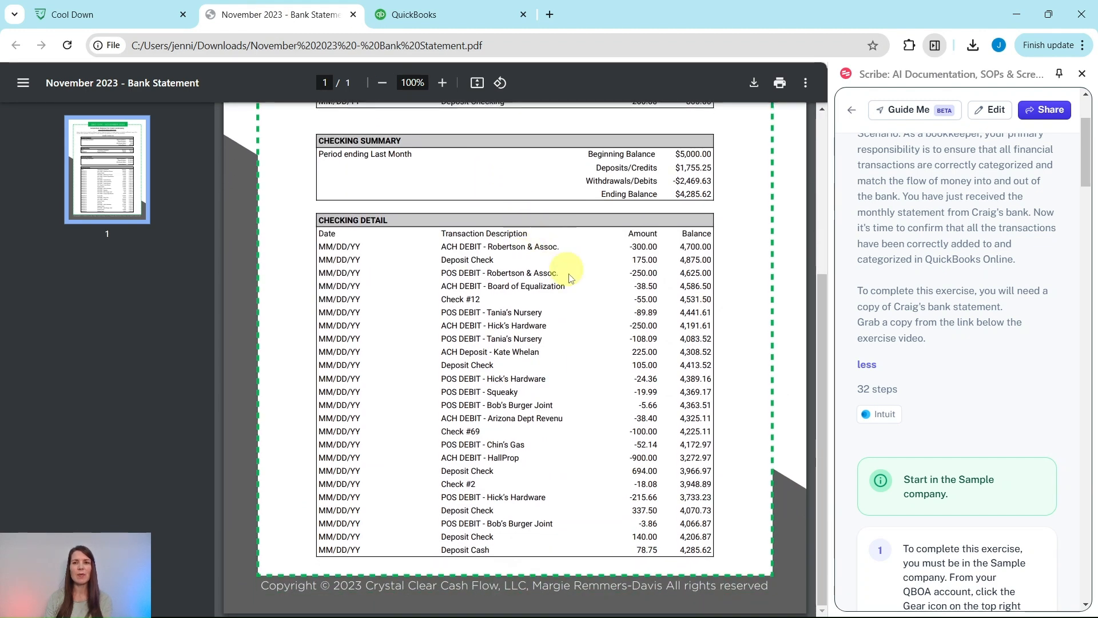
scroll(649, 452, up, 5)
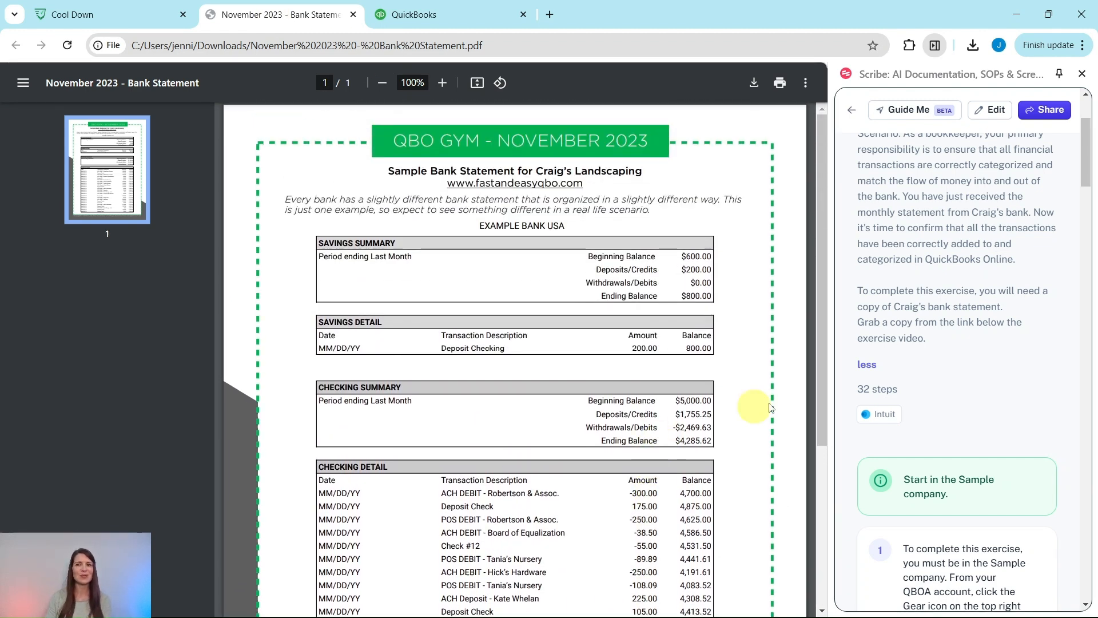
Switch to QuickBooks and read the exercise guide's instructions on using the Sample company and sticking to the bank statement.
scroll(955, 466, down, 5)
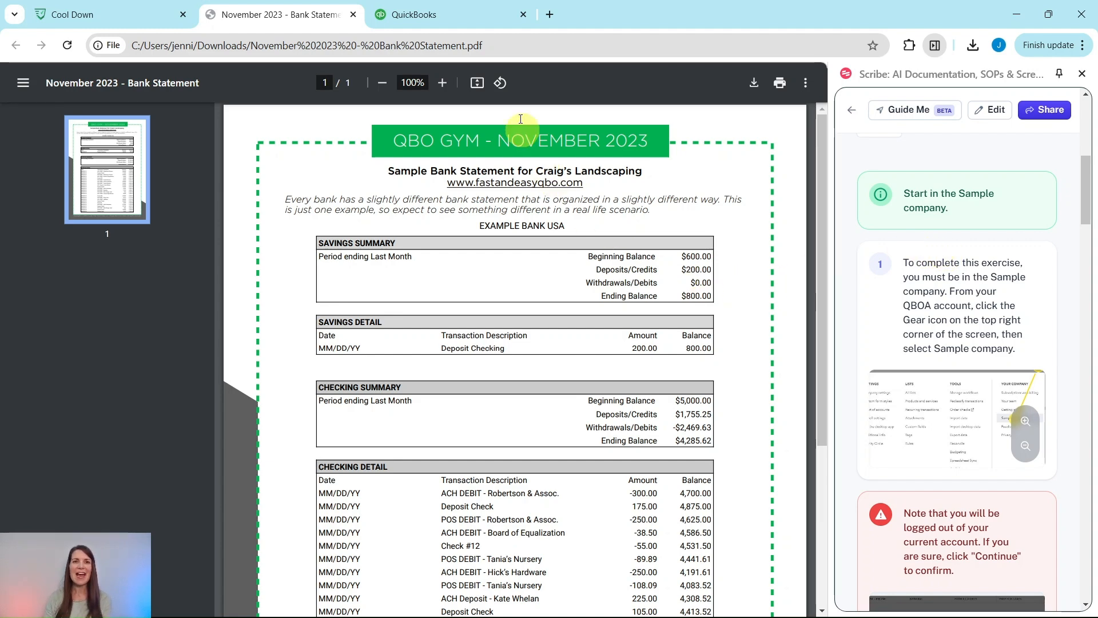
click(491, 17)
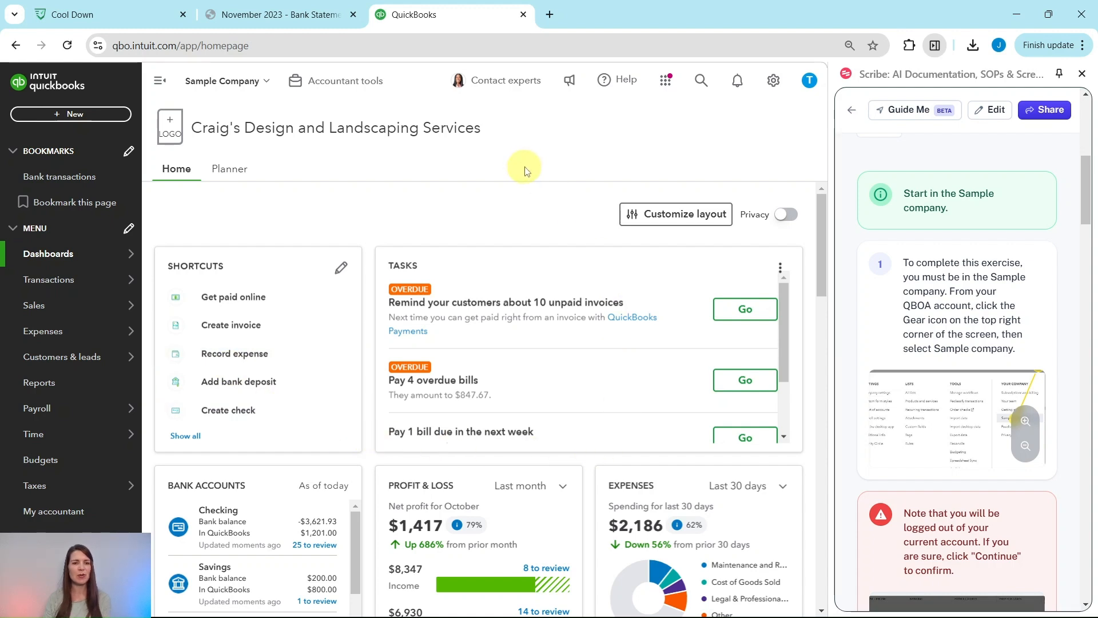
scroll(936, 259, down, 1)
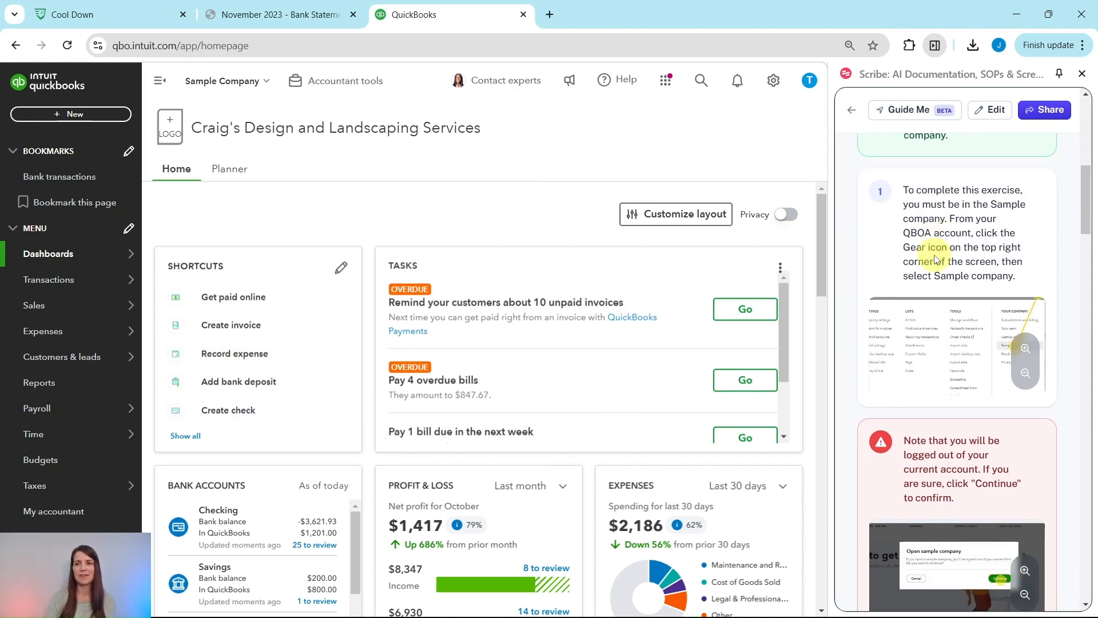
scroll(936, 259, down, 5)
scroll(935, 252, down, 4)
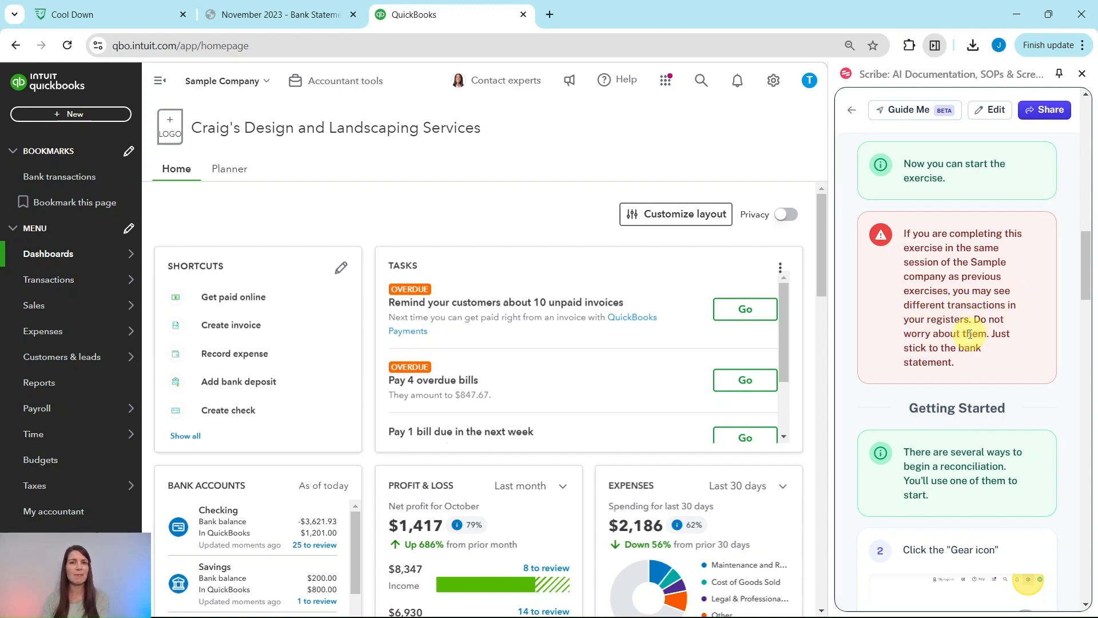
scroll(972, 328, down, 3)
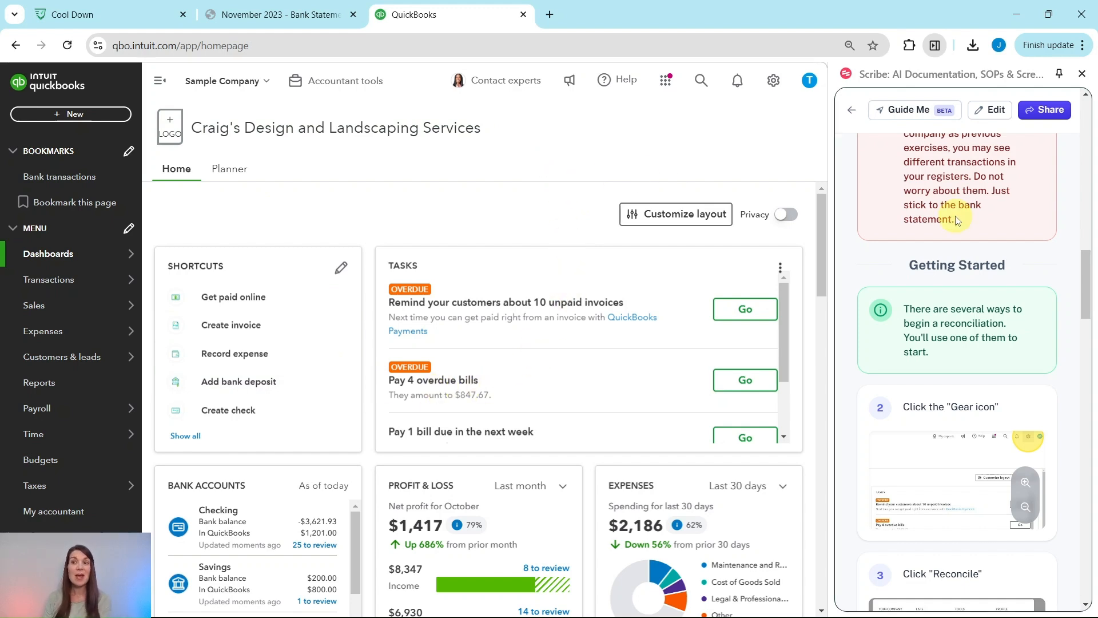
scroll(961, 220, up, 3)
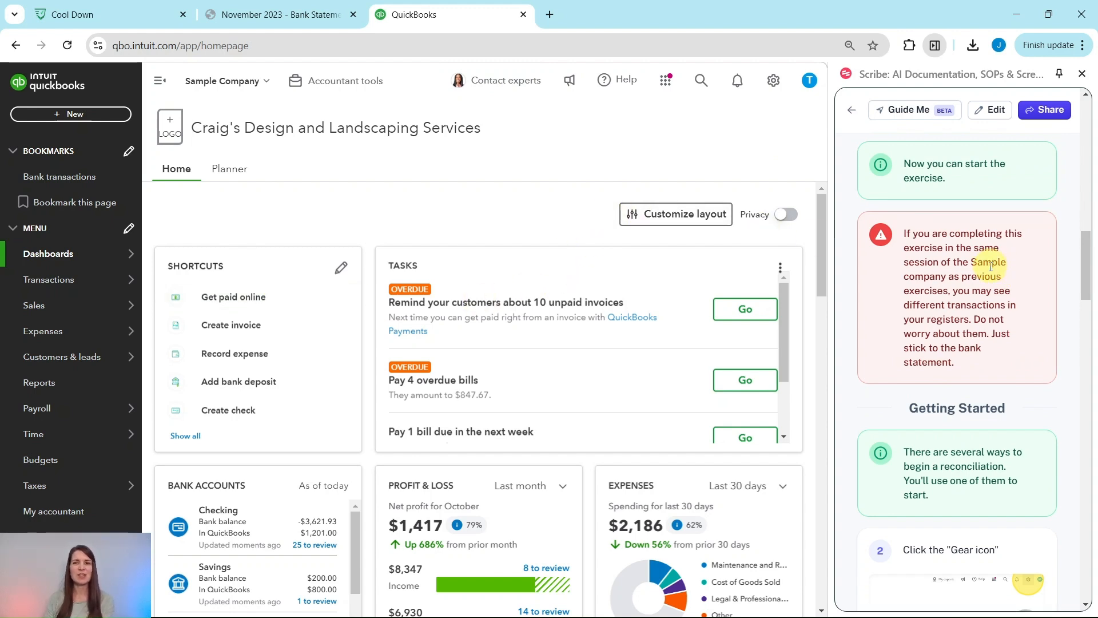
scroll(991, 266, down, 1)
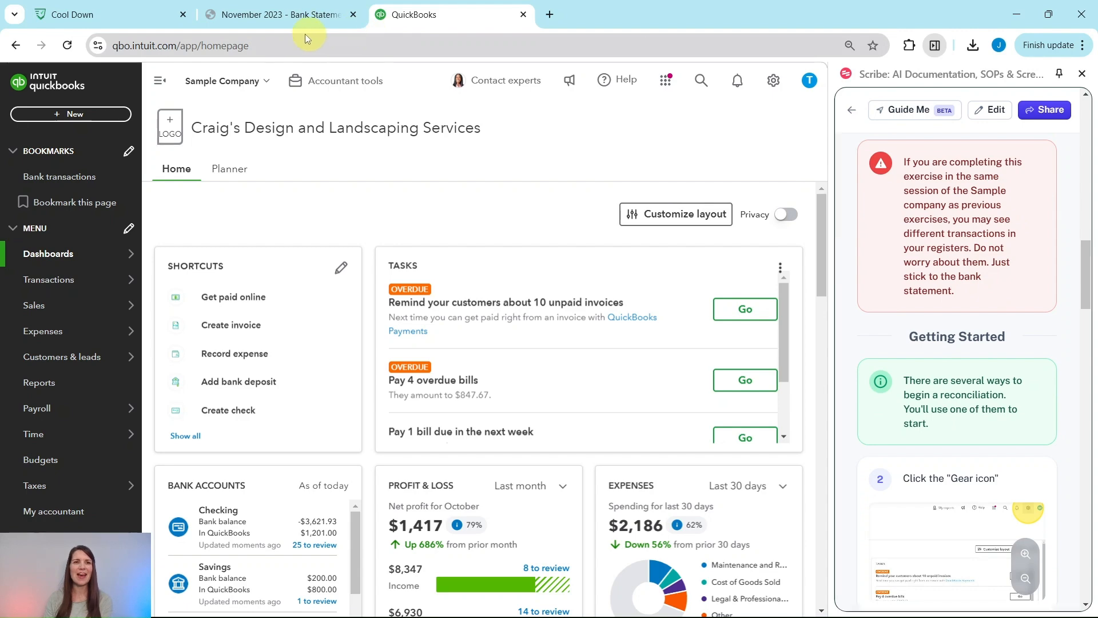
Check the checking transactions on the November 2023 bank statement and return to QuickBooks.
click(300, 16)
scroll(551, 566, down, 3)
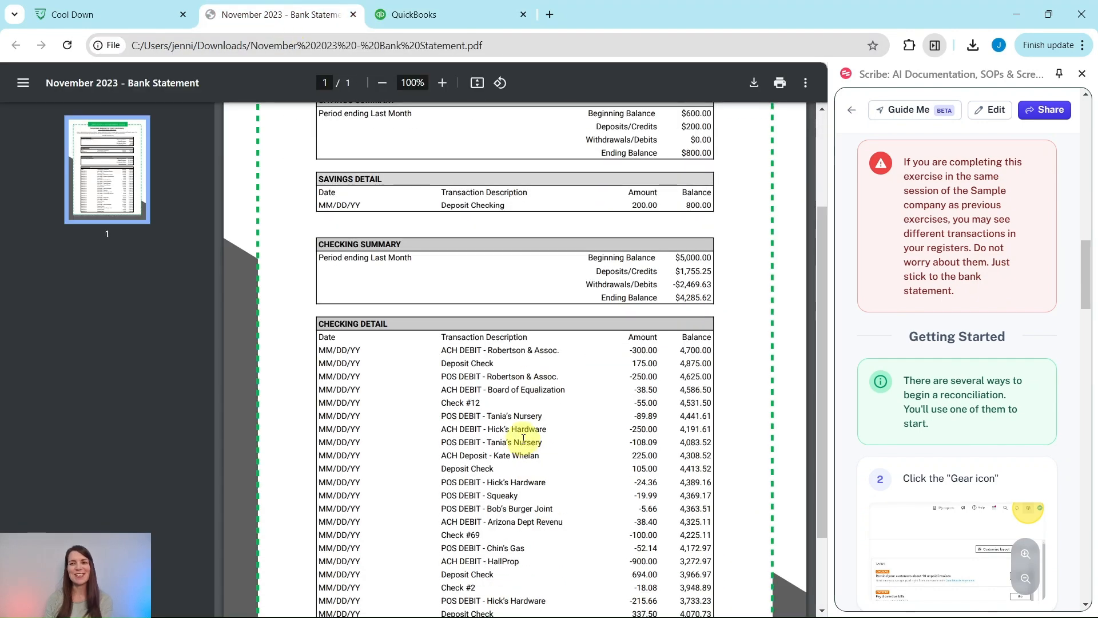
scroll(519, 434, up, 3)
click(412, 14)
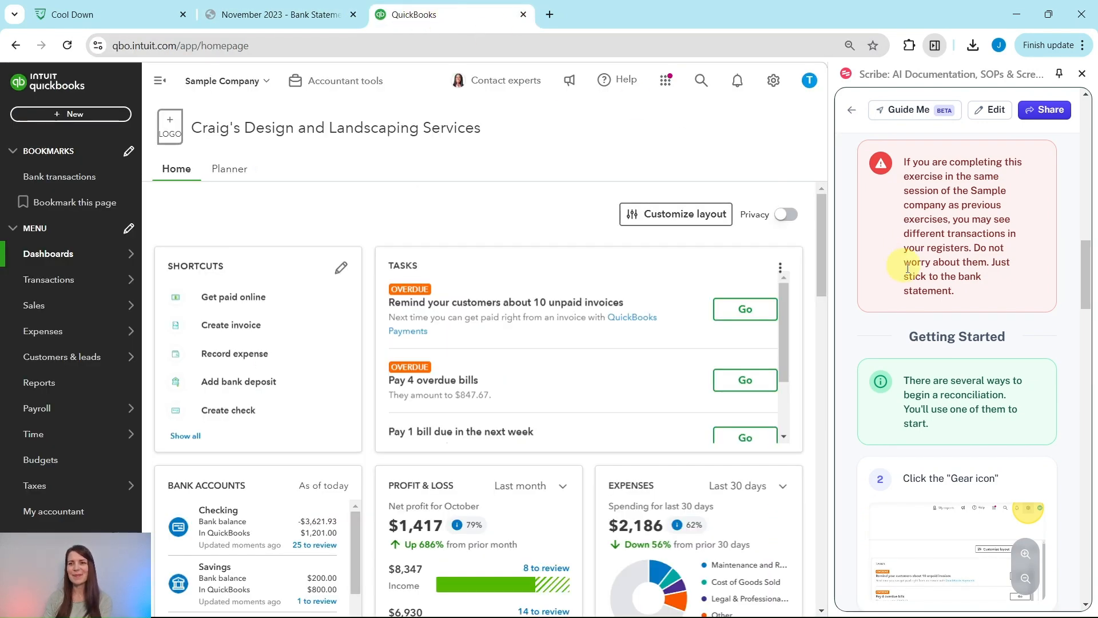
Open the Reconcile page and proceed through its introduction to the account and statement information form.
scroll(909, 270, down, 2)
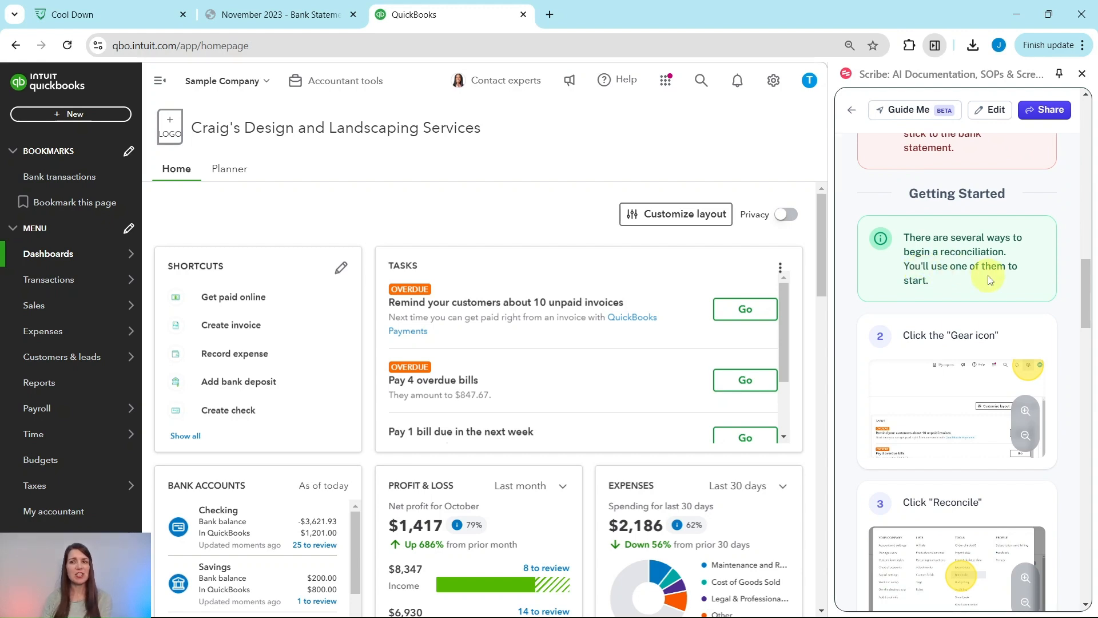
scroll(984, 286, down, 3)
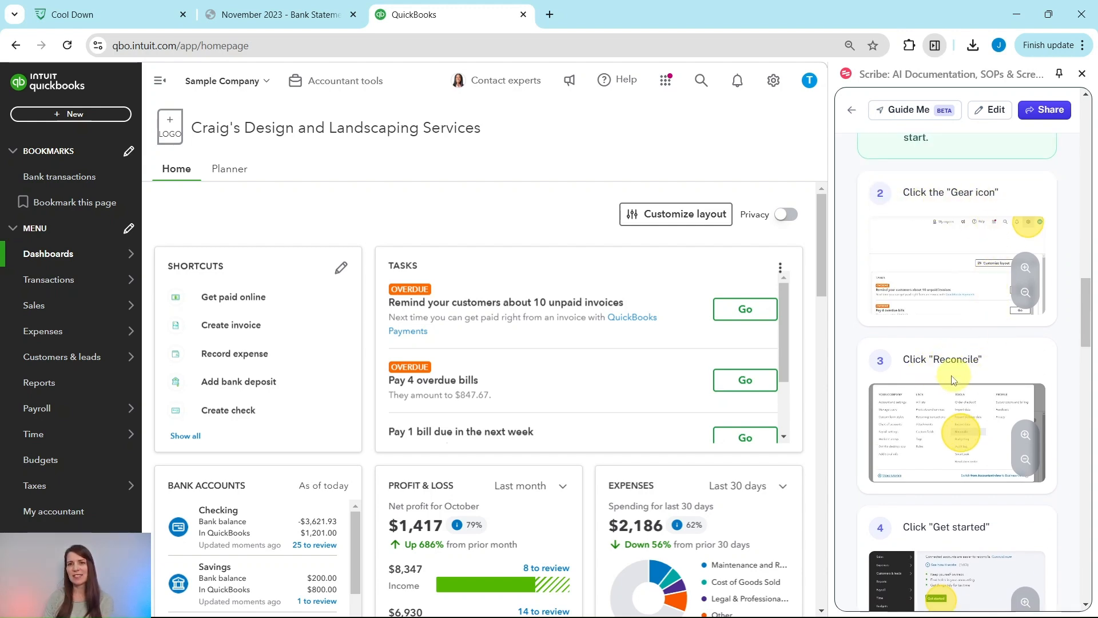
click(775, 82)
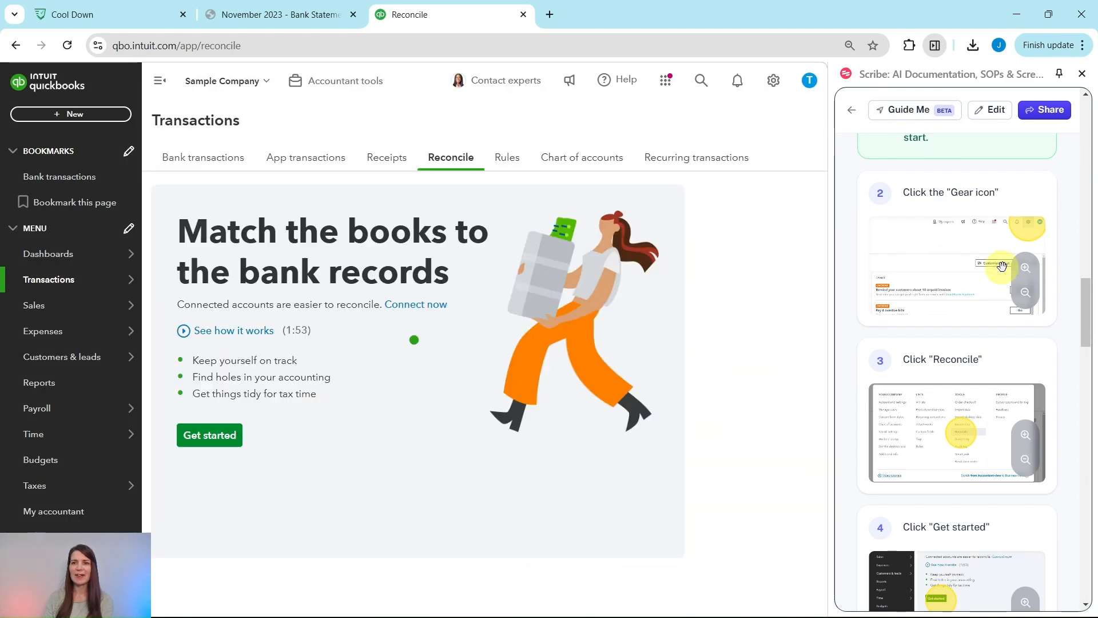
scroll(969, 257, down, 6)
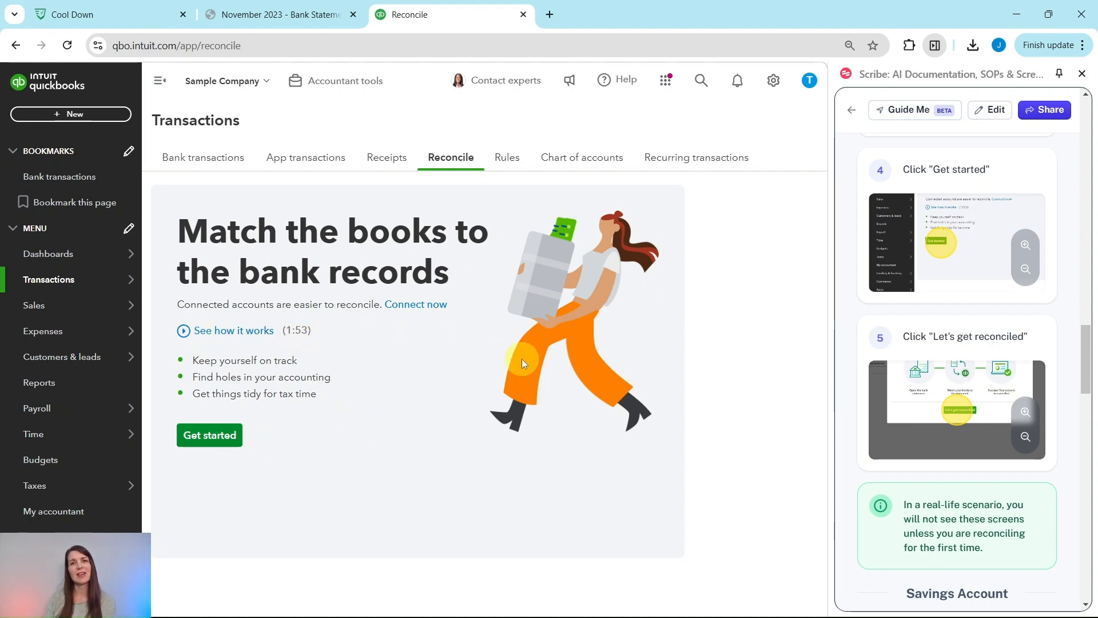
click(209, 437)
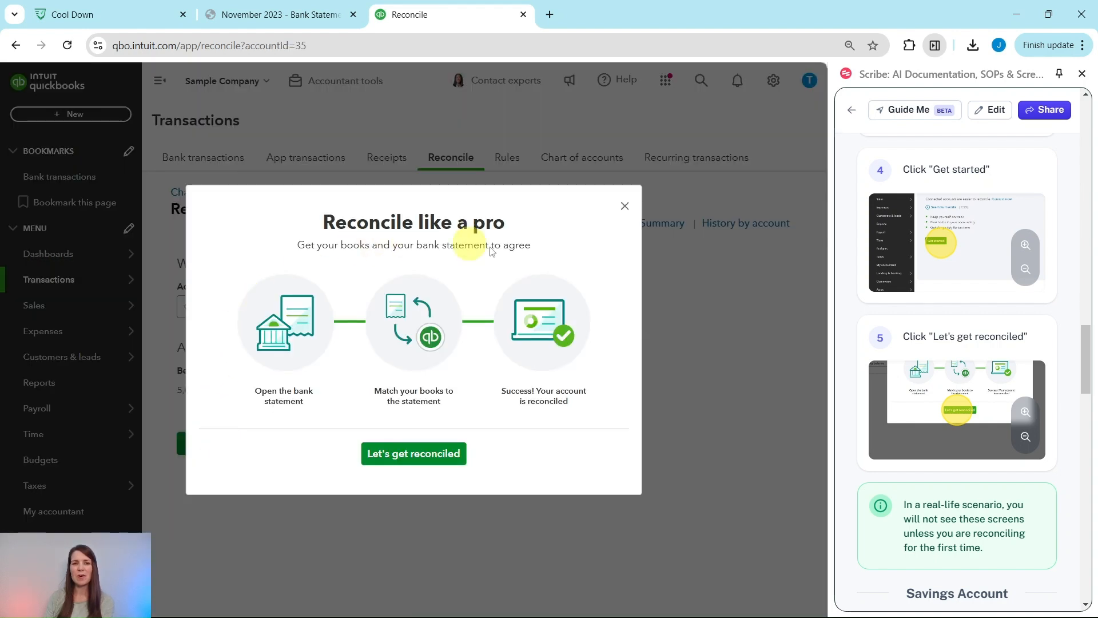
click(410, 457)
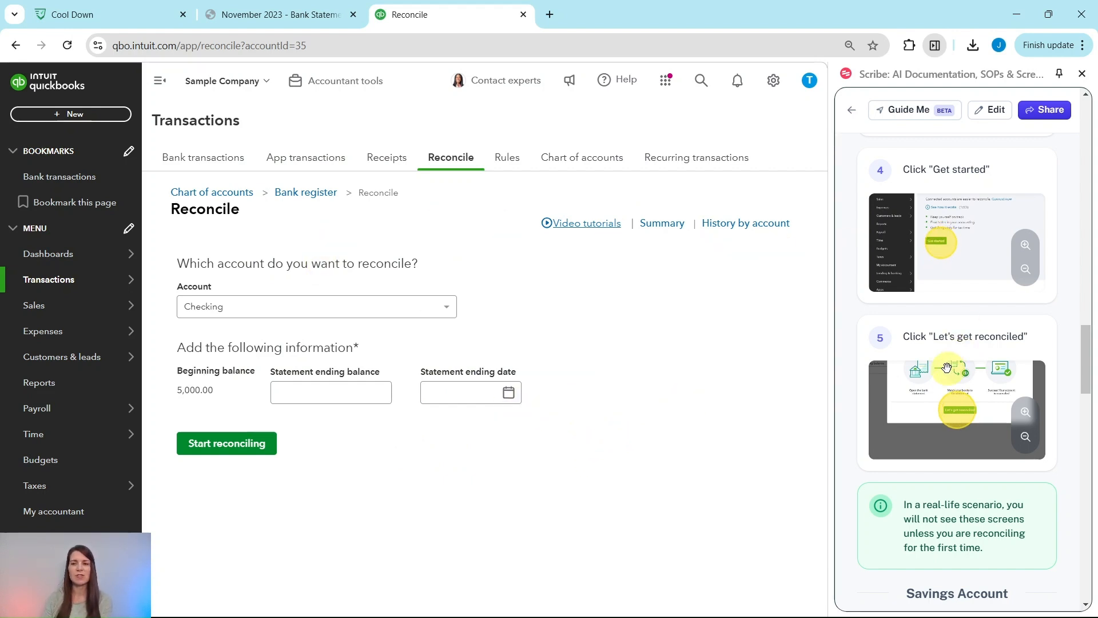
Check the guide's savings instructions and the bank statement, and choose Savings as the account to reconcile in QuickBooks.
scroll(947, 368, down, 6)
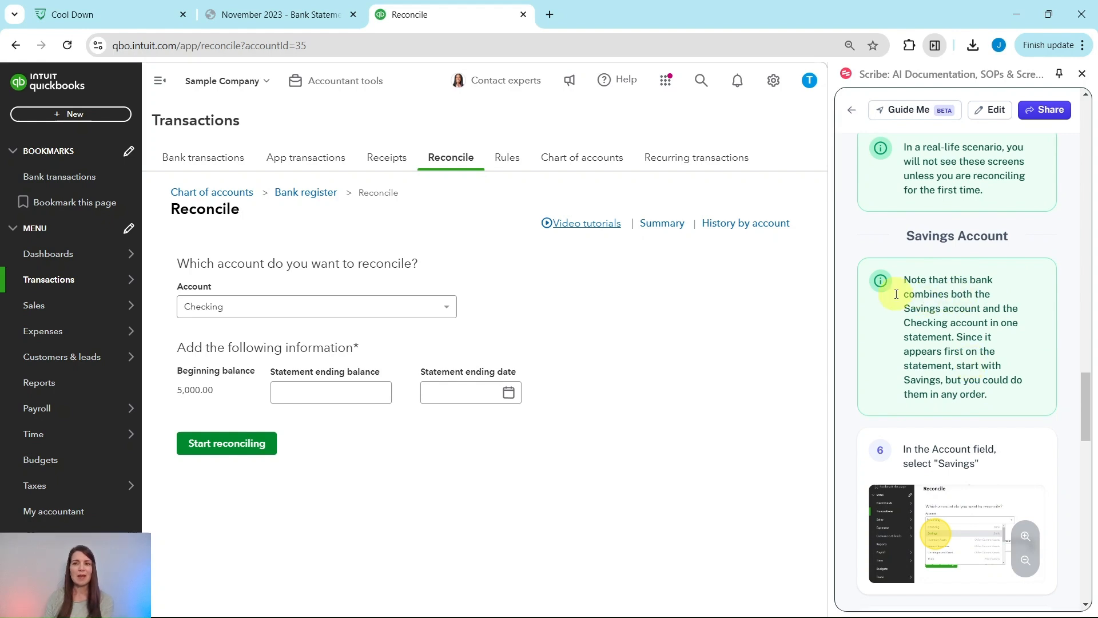
click(275, 14)
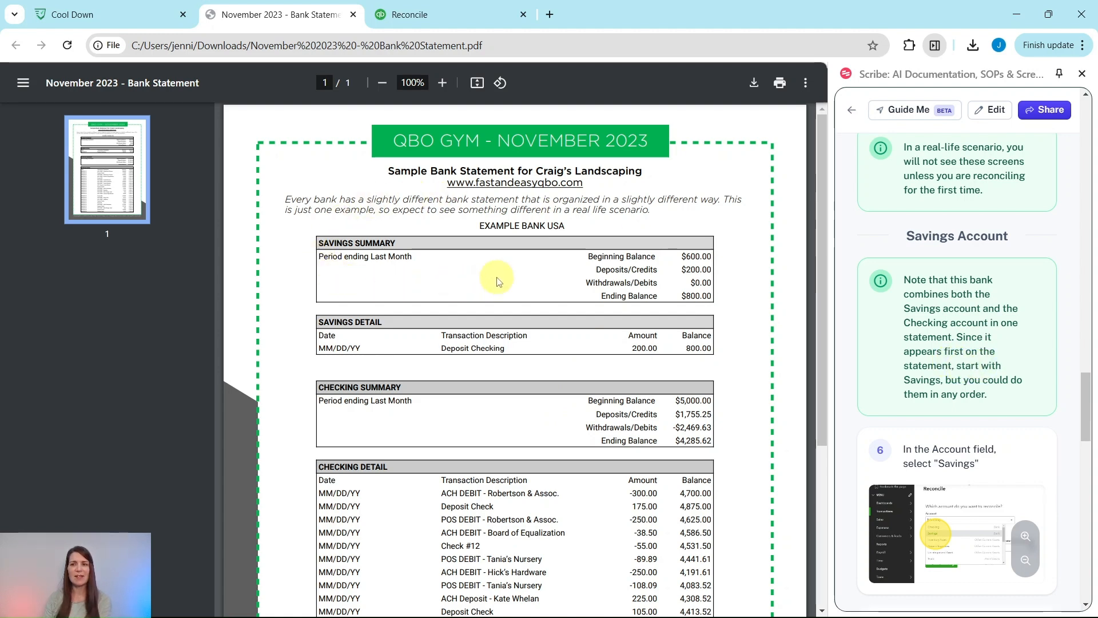
scroll(950, 295, down, 5)
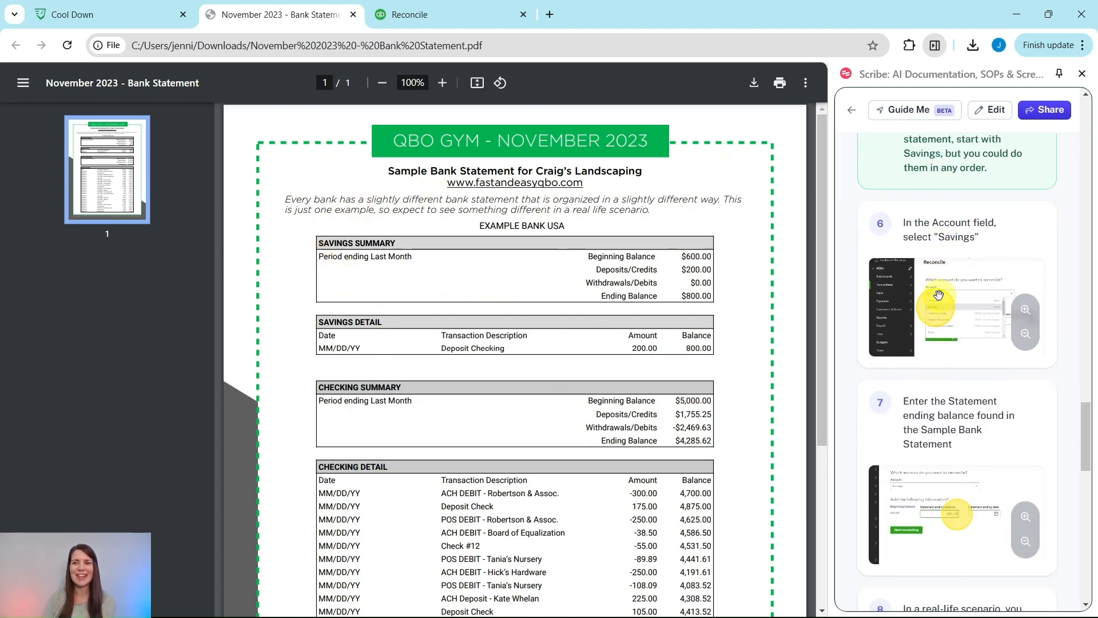
click(478, 15)
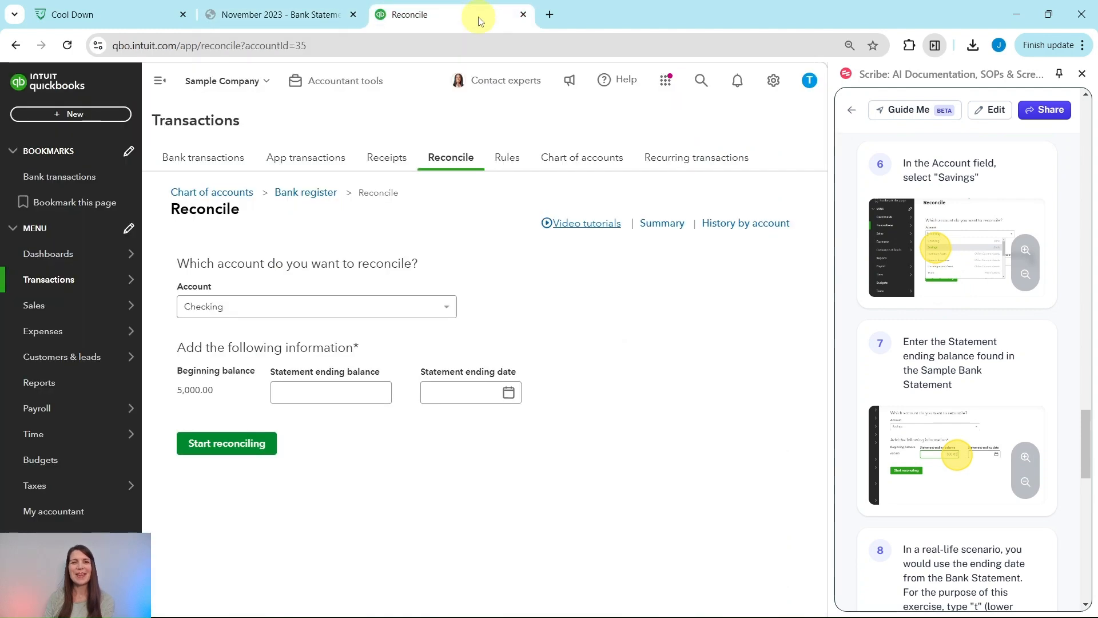
click(280, 308)
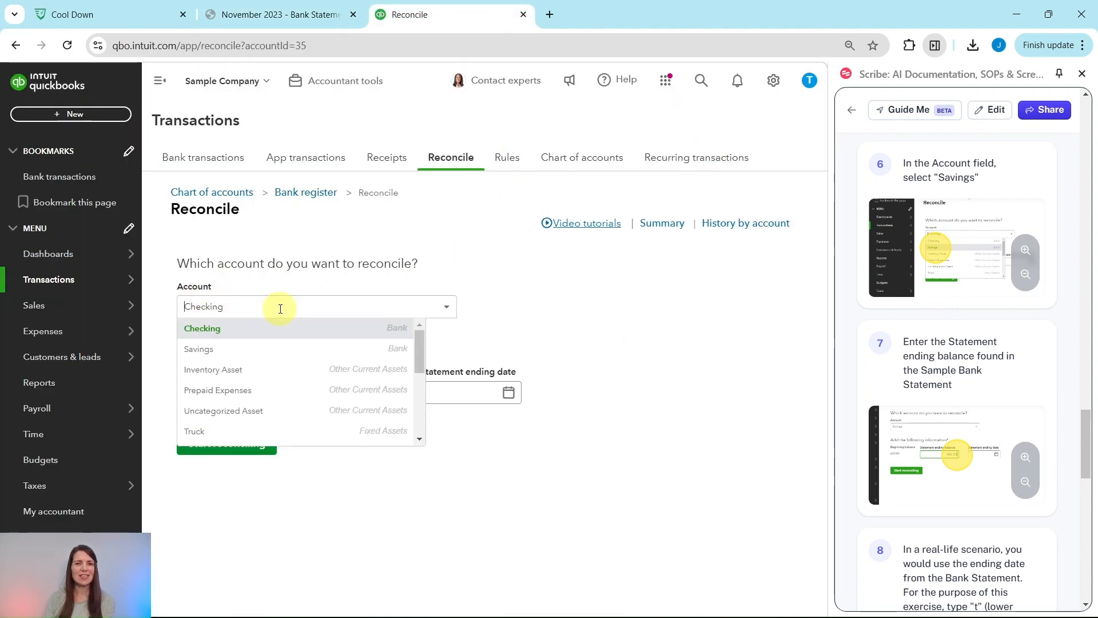
click(207, 348)
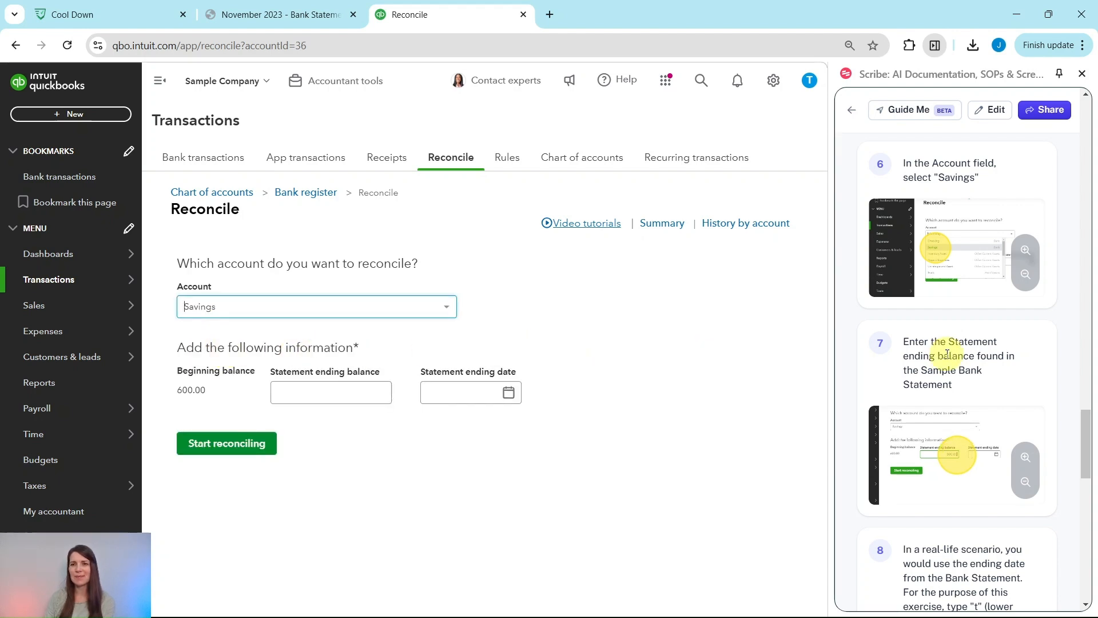
Look up the savings ending balance on the bank statement and enter 800 as the statement ending balance in QuickBooks.
scroll(950, 352, down, 2)
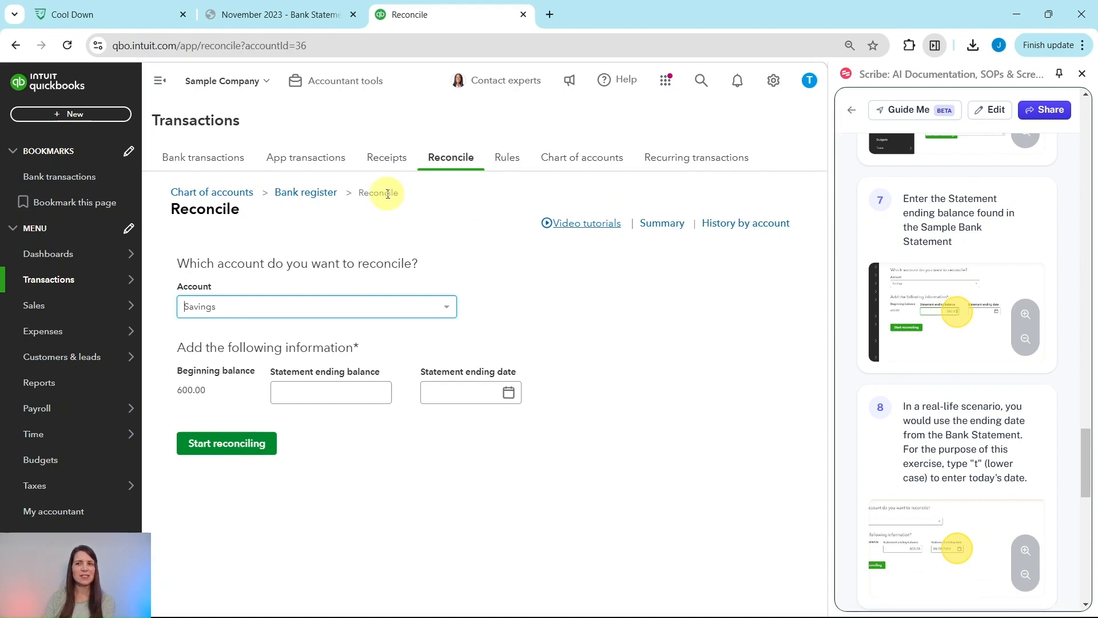
click(276, 16)
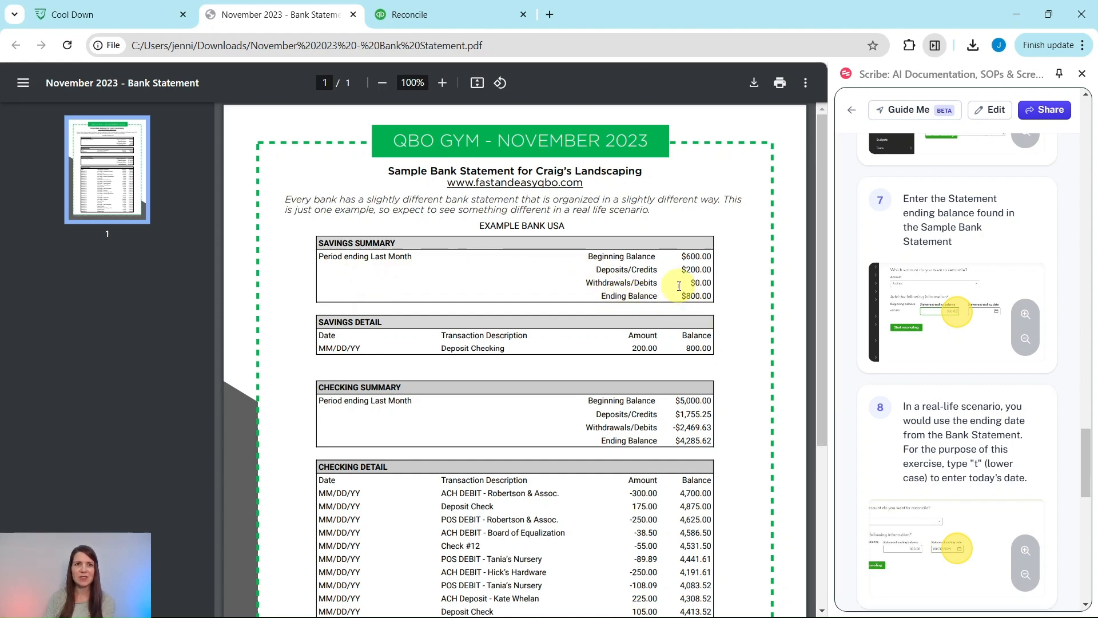
click(466, 20)
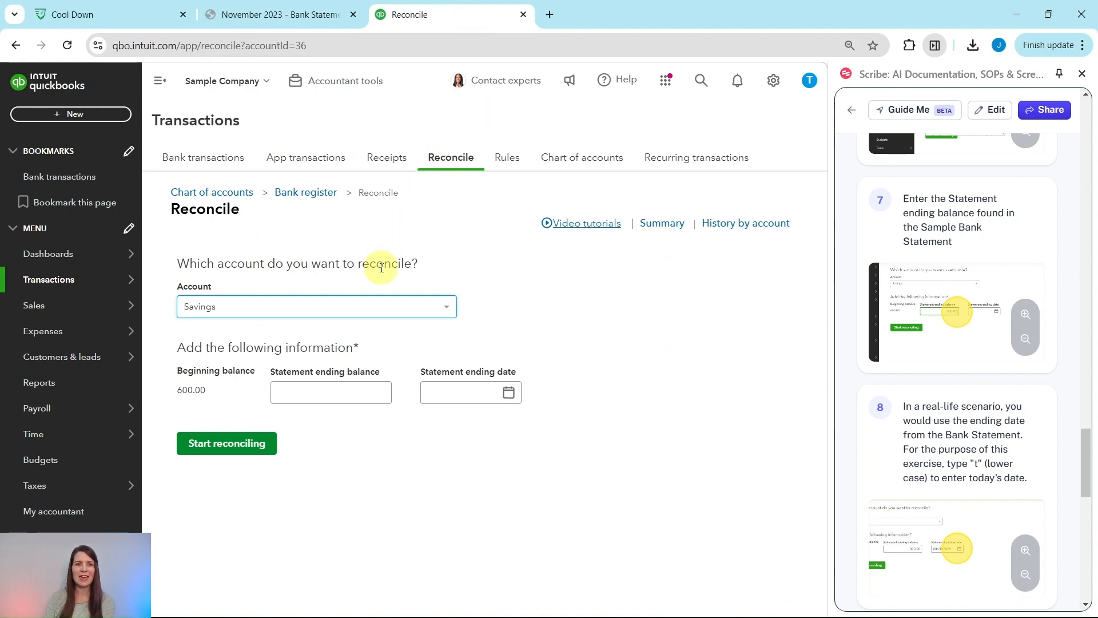
click(363, 387)
text(8)
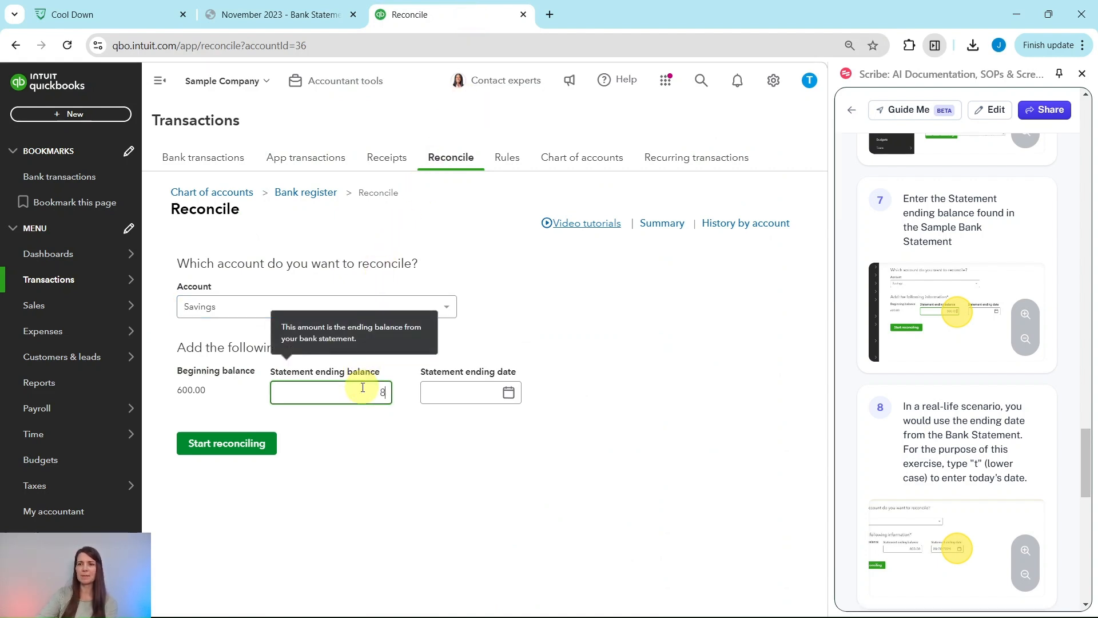
text(00)
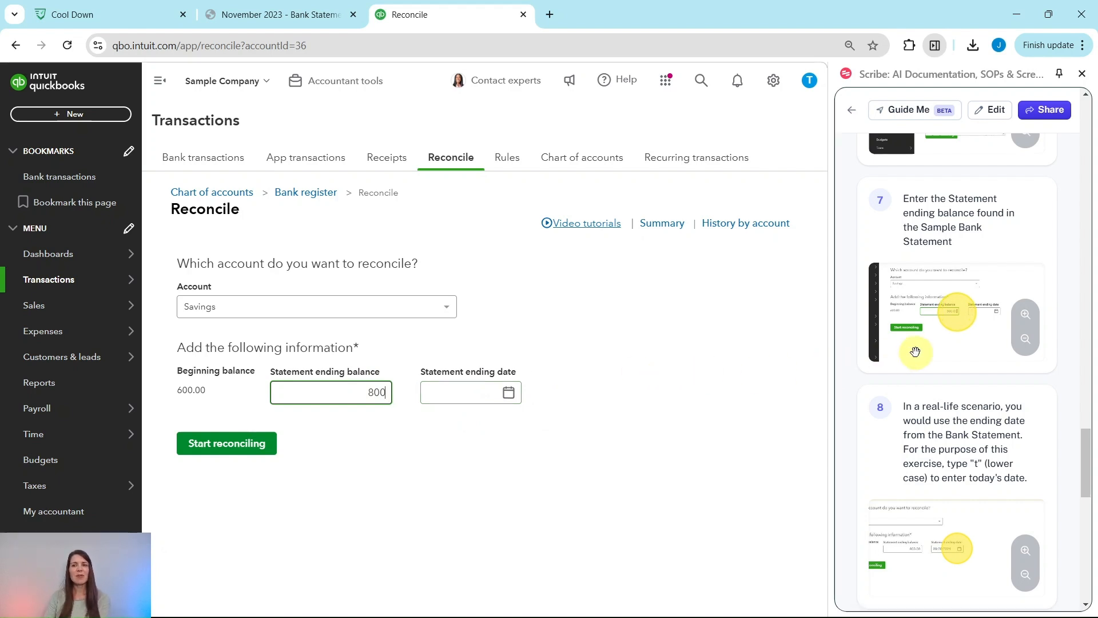
Review the guide's date instruction and the statement's dates, and set the statement ending date to today, 11/26/2024.
scroll(921, 343, down, 3)
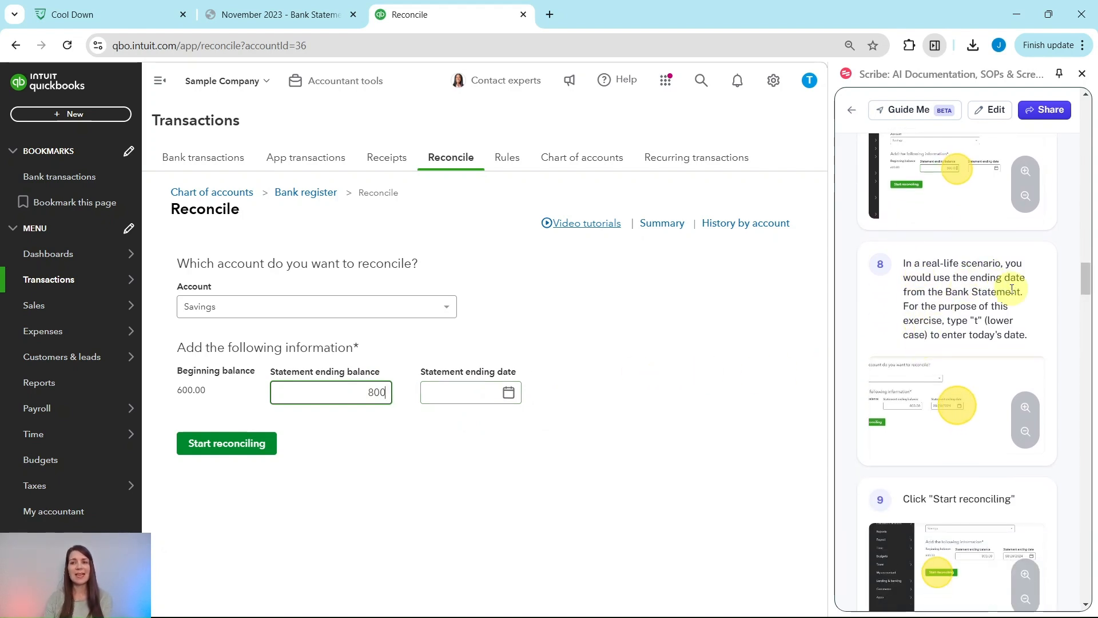
click(286, 16)
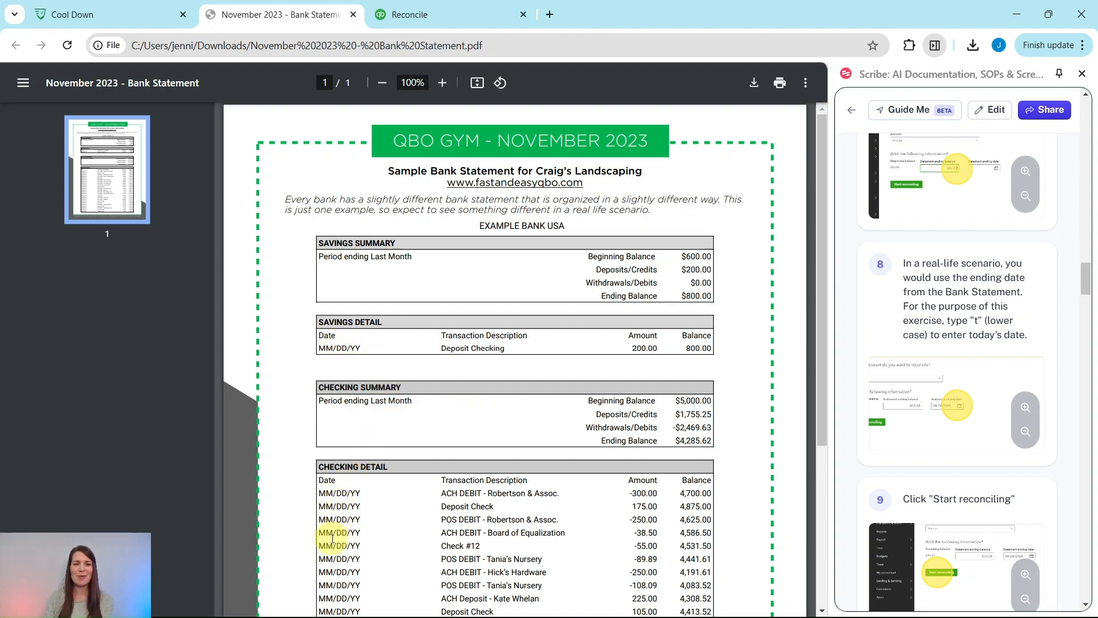
scroll(340, 557, down, 4)
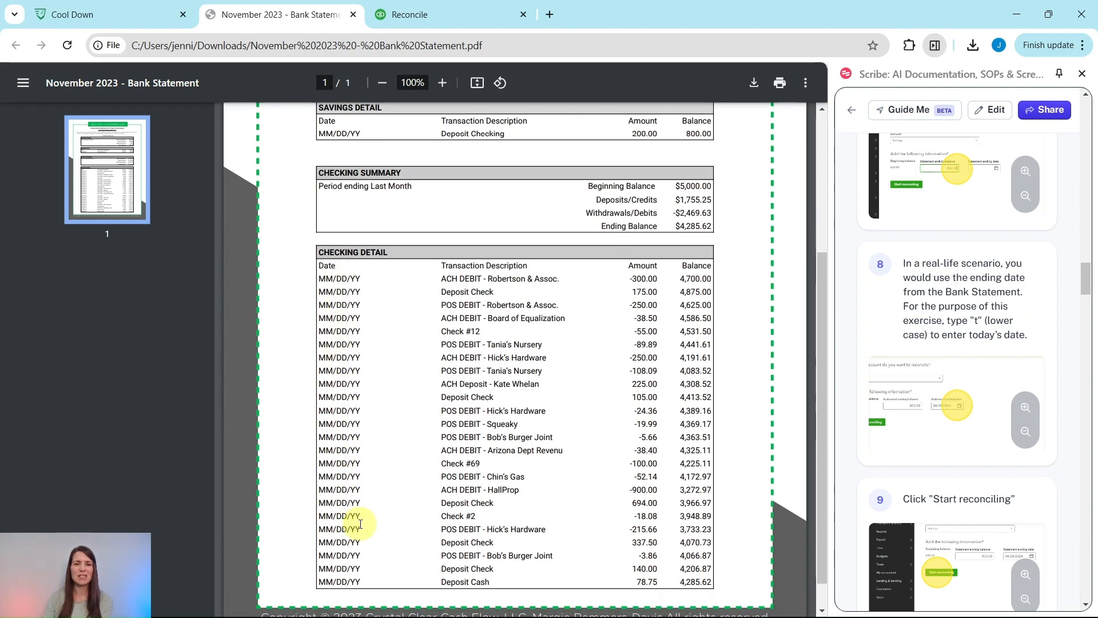
scroll(339, 452, up, 4)
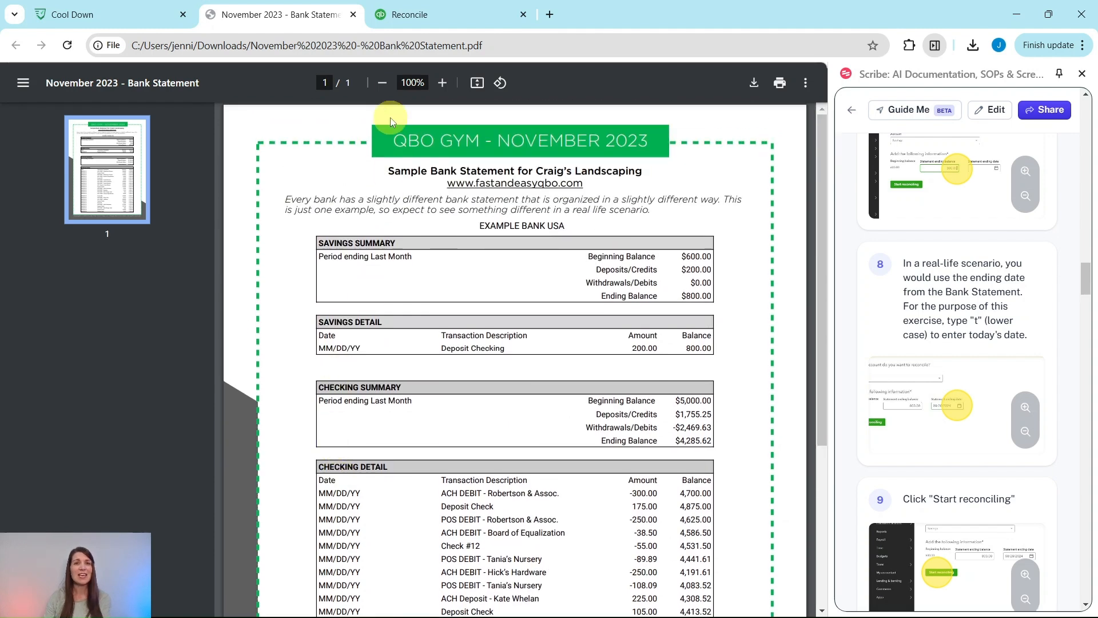
click(447, 16)
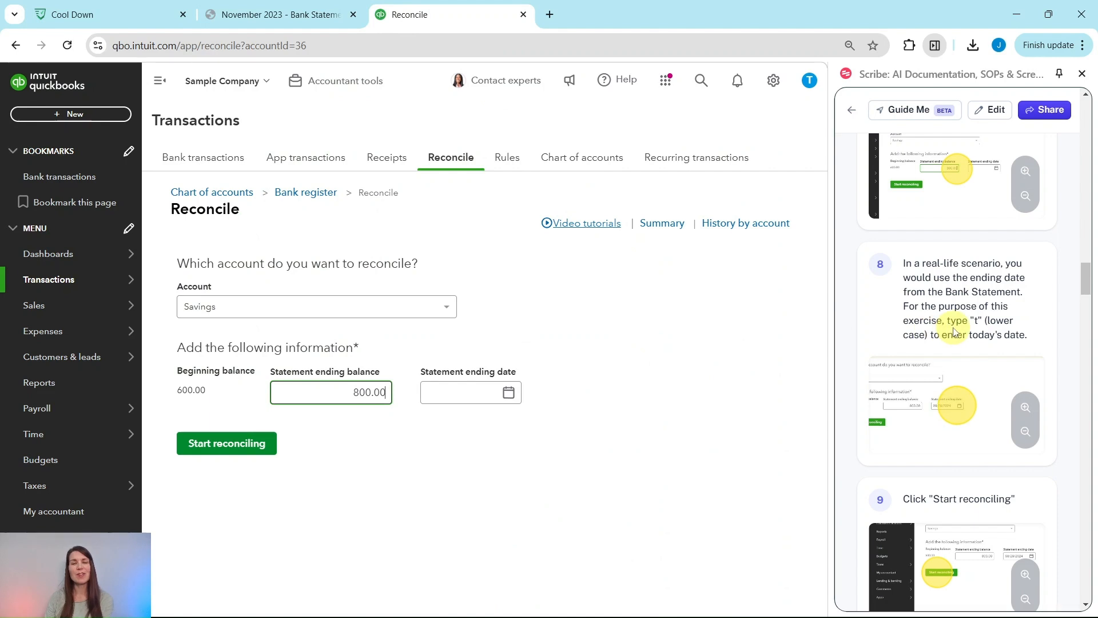
click(457, 394)
key(t)
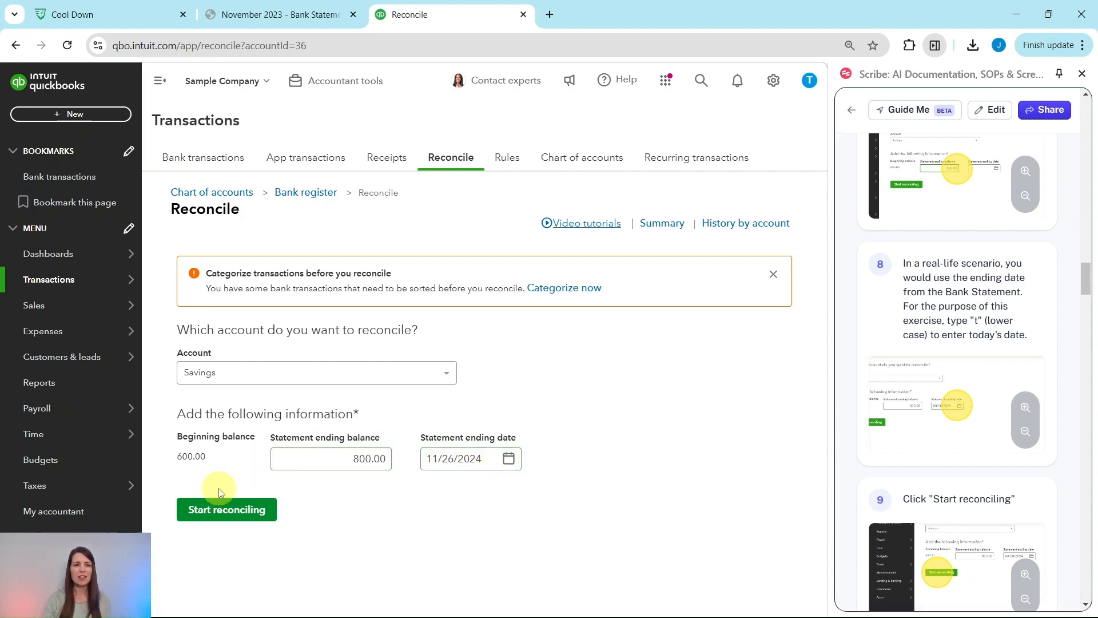
Start reconciling the savings account and dismiss the introductory pop-ups about space and more transactions.
click(217, 515)
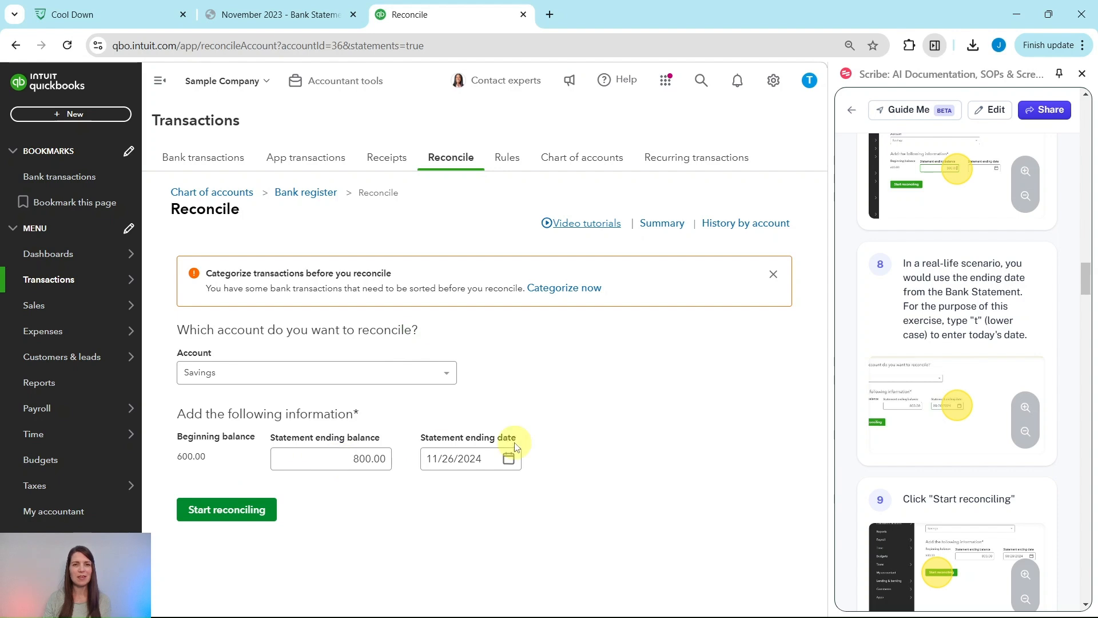
scroll(933, 430, down, 3)
scroll(941, 423, down, 5)
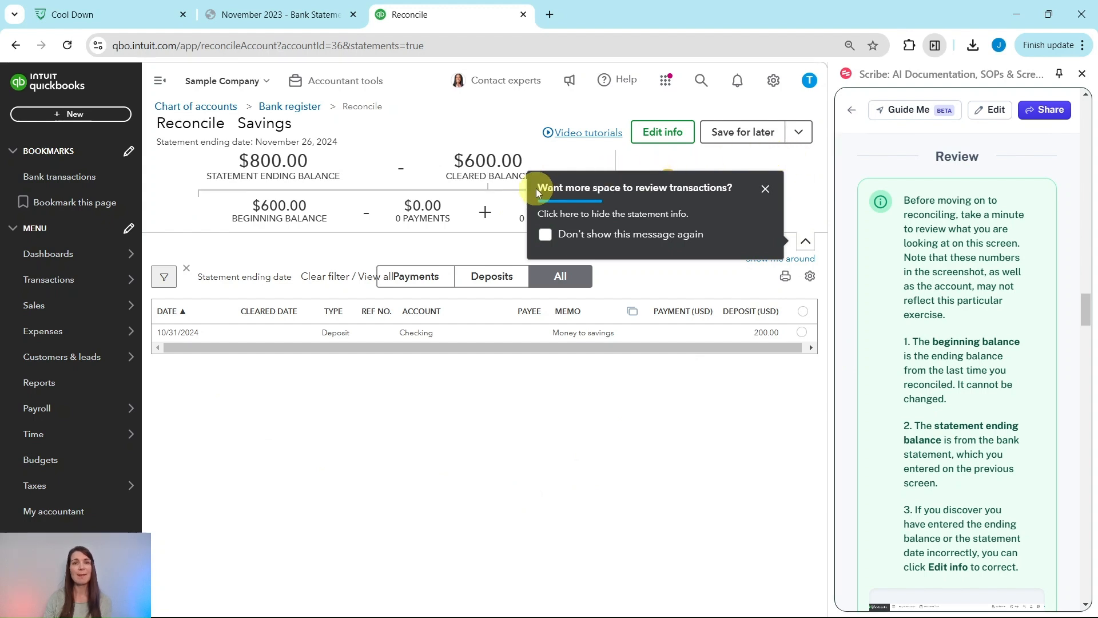
click(766, 190)
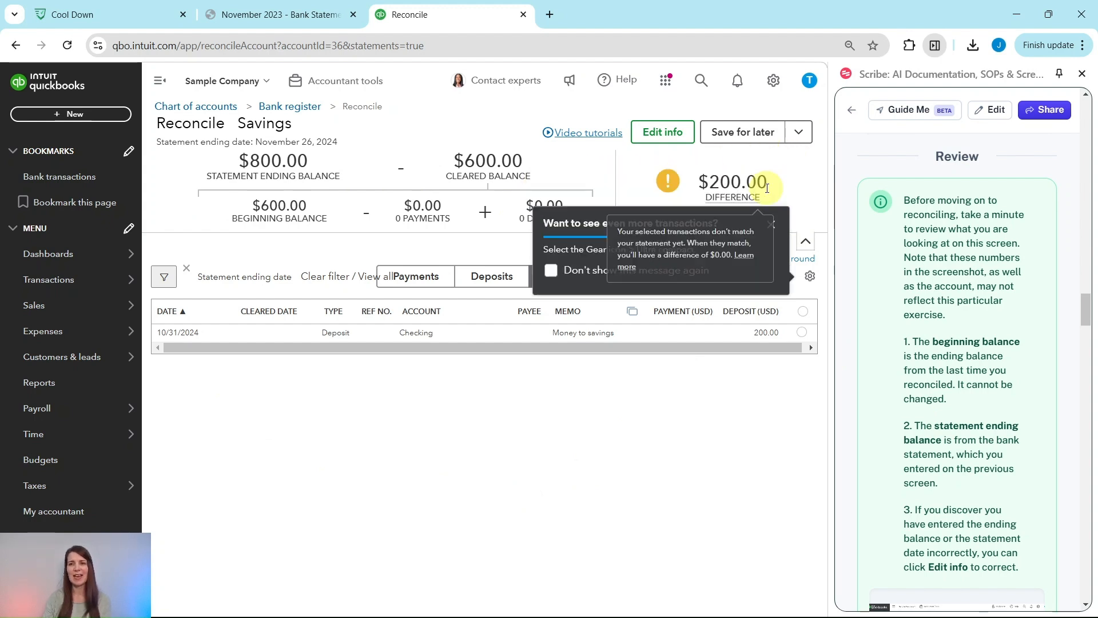
click(770, 227)
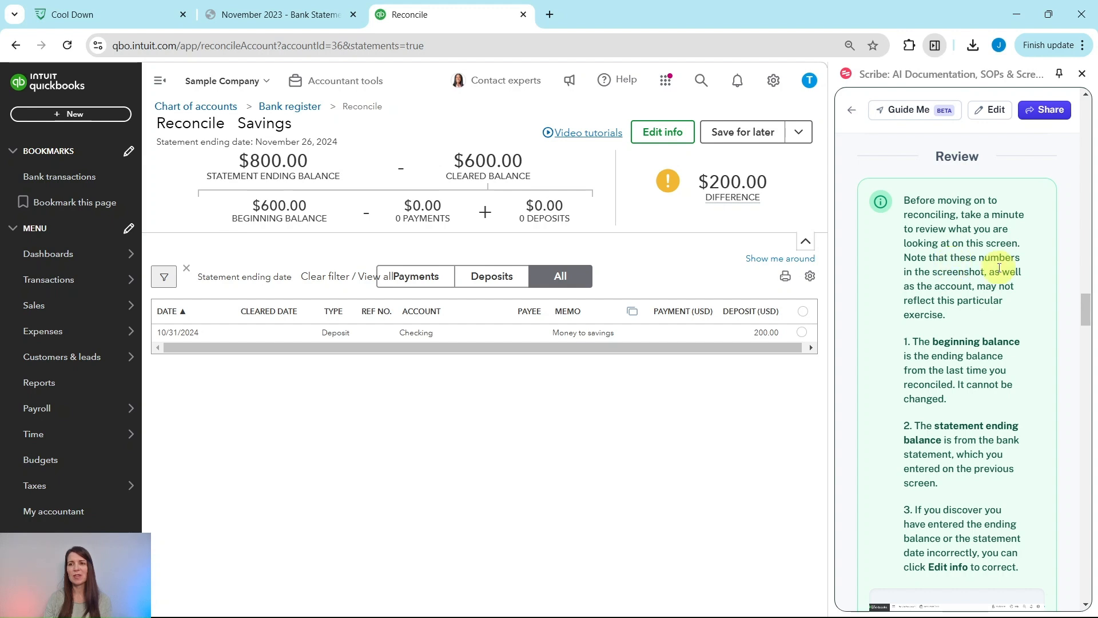
Read the guide's review notes on the beginning balance, statement ending balance, Edit info and transaction checkmarks.
scroll(983, 501, down, 1)
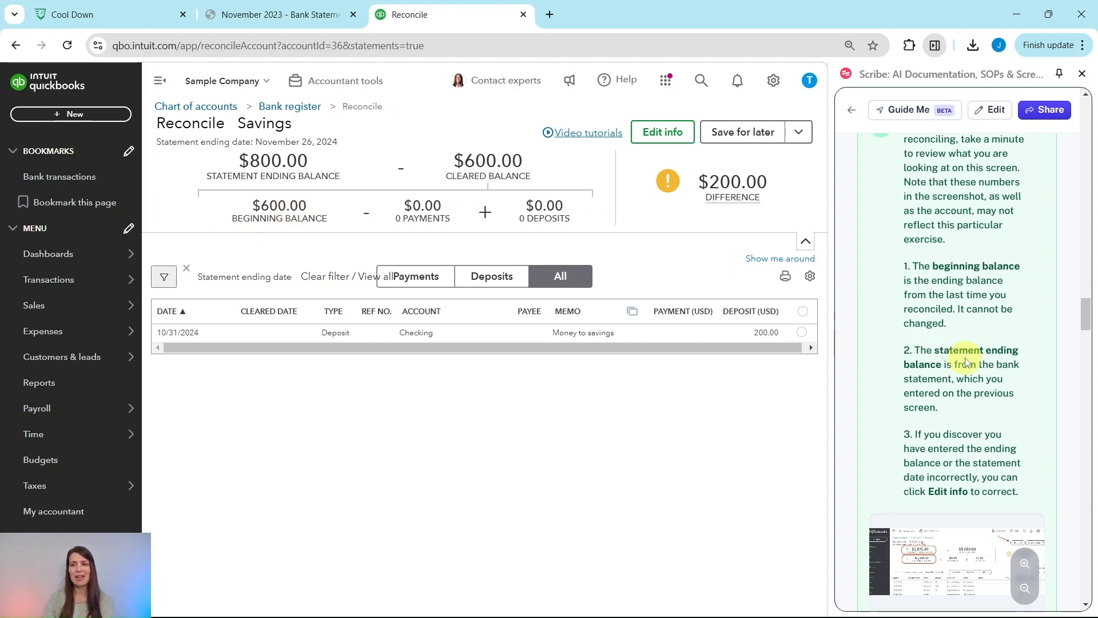
scroll(938, 354, down, 3)
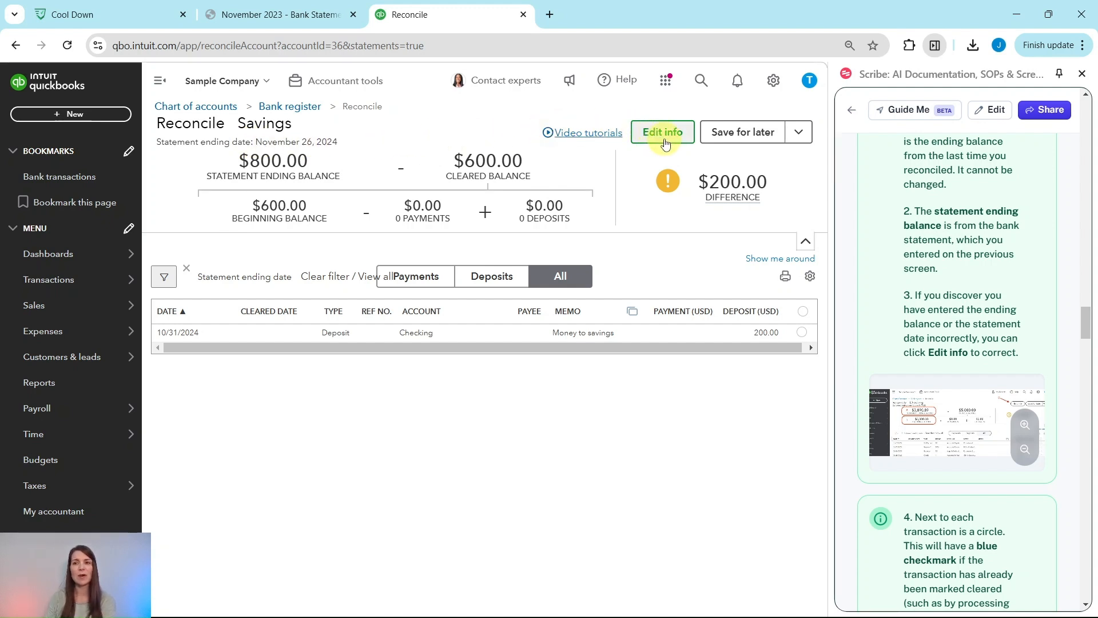
scroll(938, 287, down, 5)
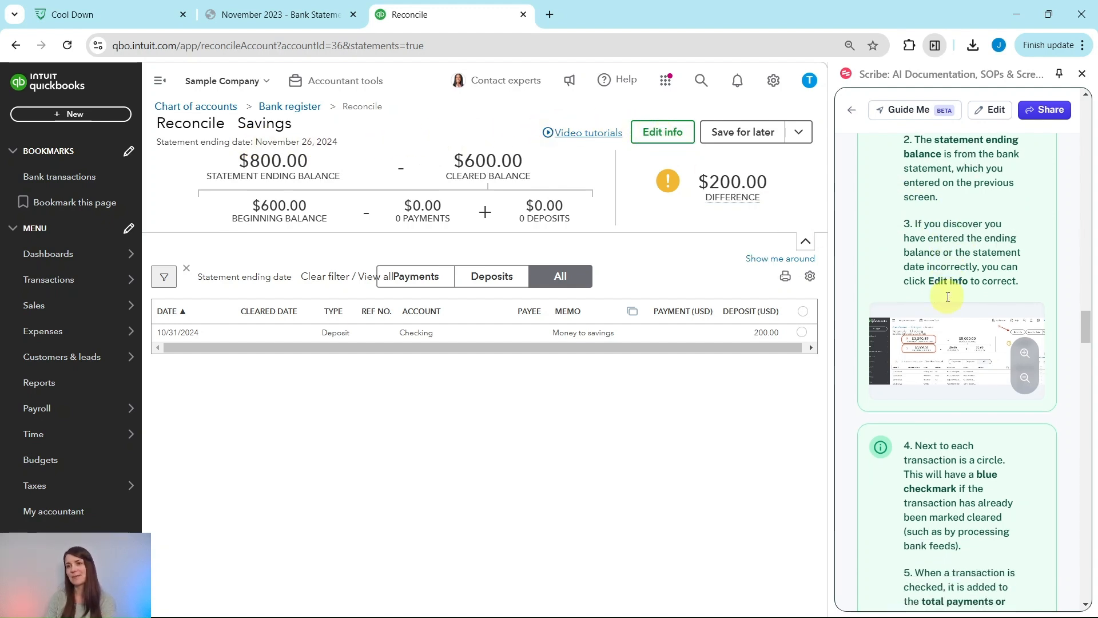
scroll(938, 288, down, 1)
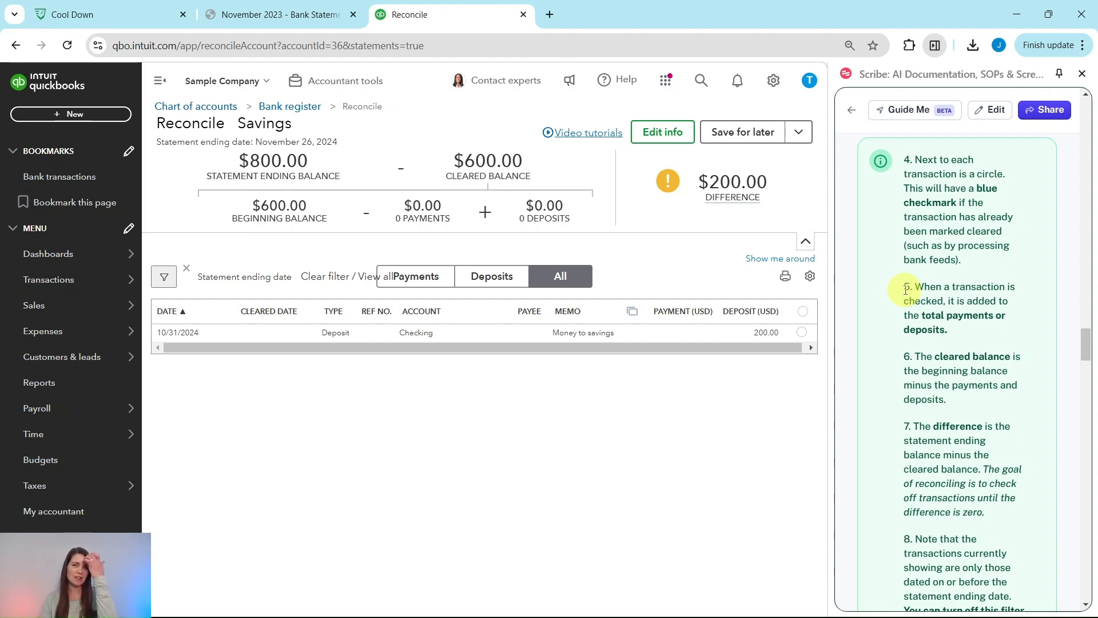
Try marking the 200.00 savings deposit as cleared, compare it with the bank statement, and unmark it.
click(802, 333)
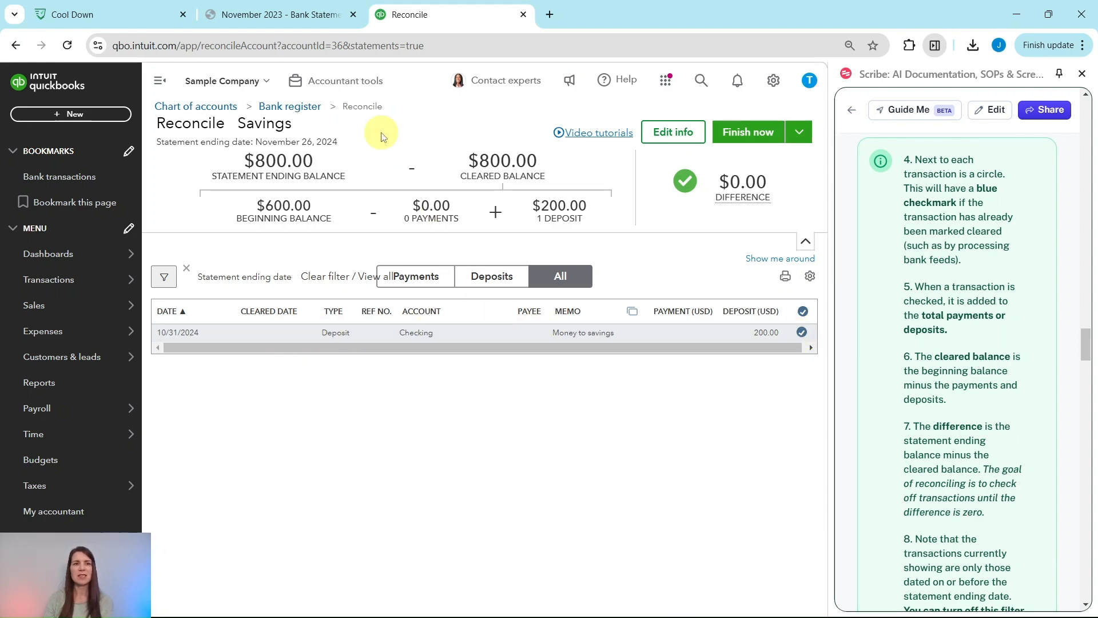
click(294, 16)
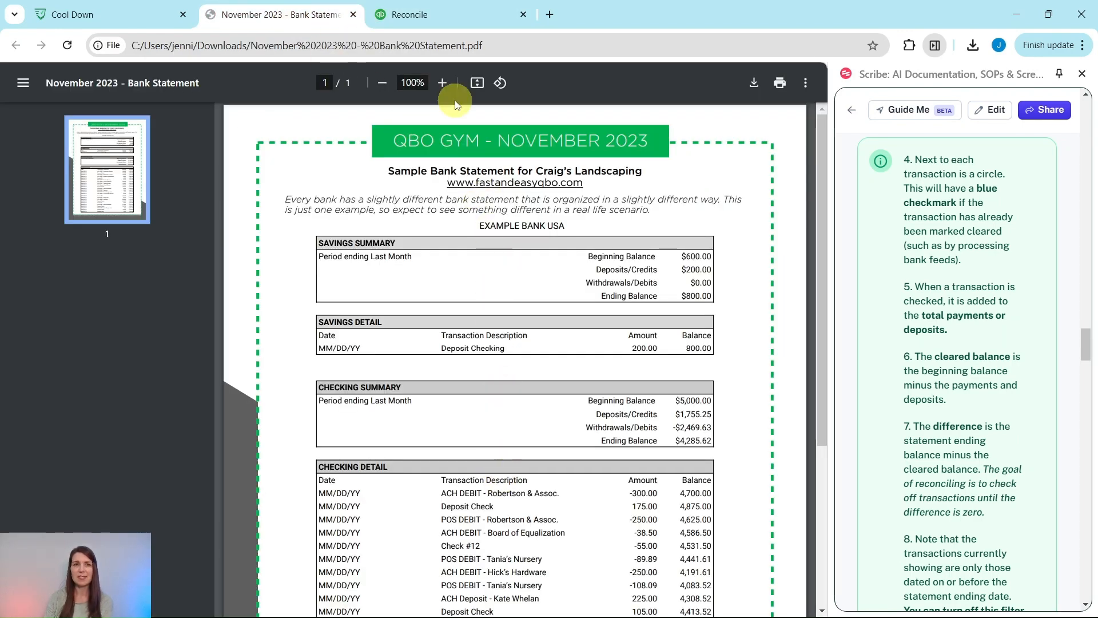
click(409, 15)
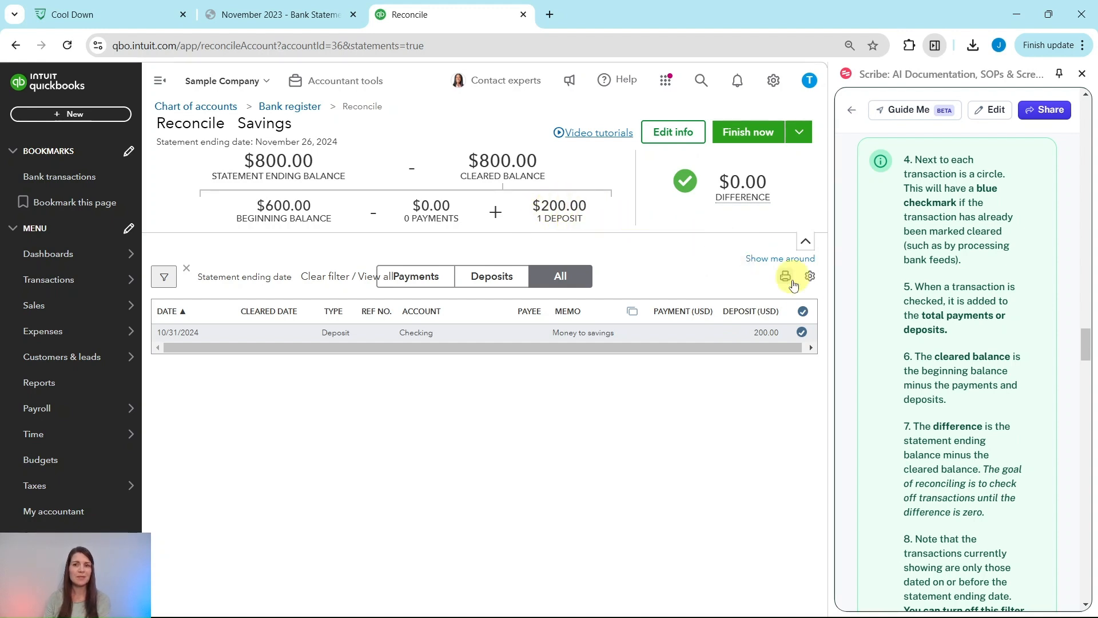
click(803, 334)
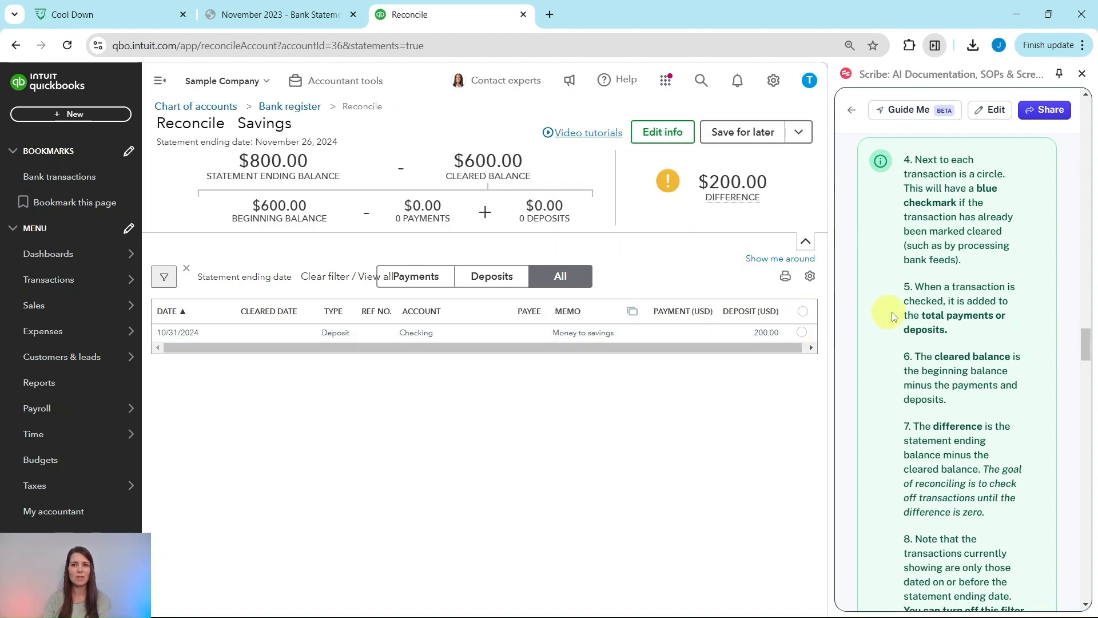
Read the guide's notes on the cleared balance, difference, date filter and savings transaction, and switch to the bank statement to compare.
scroll(915, 317, down, 3)
scroll(913, 312, down, 1)
scroll(915, 309, up, 1)
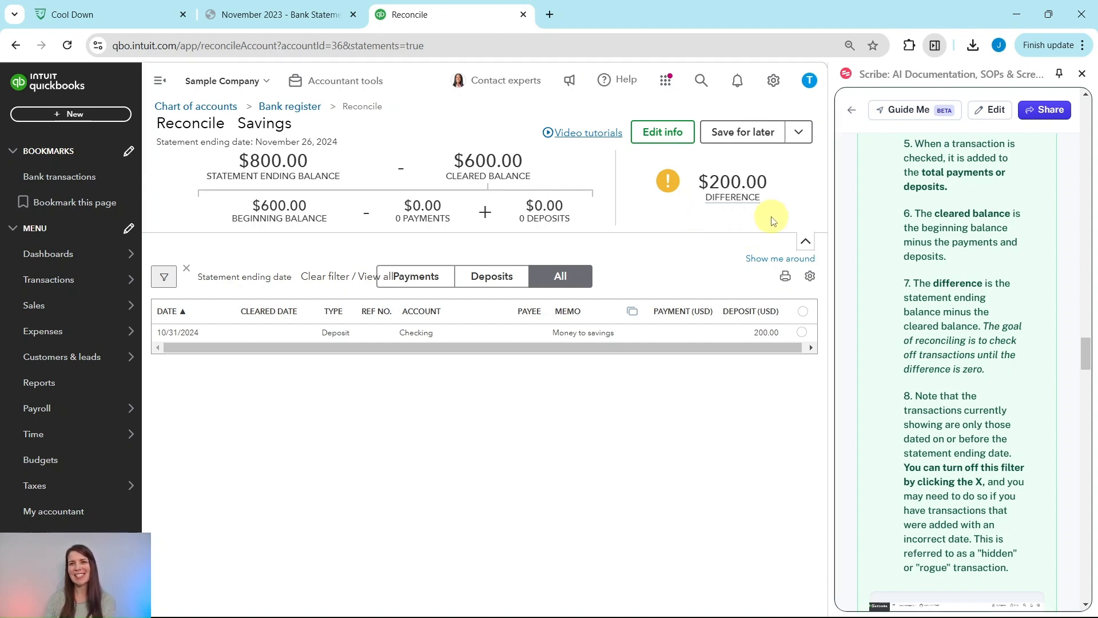
scroll(979, 292, down, 4)
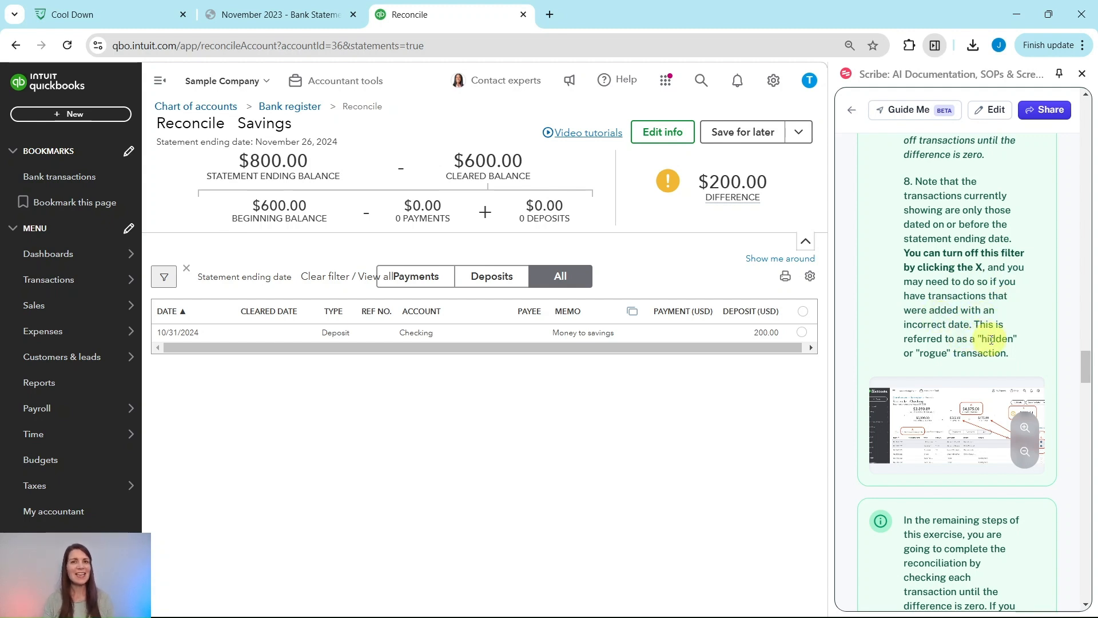
scroll(987, 329, down, 5)
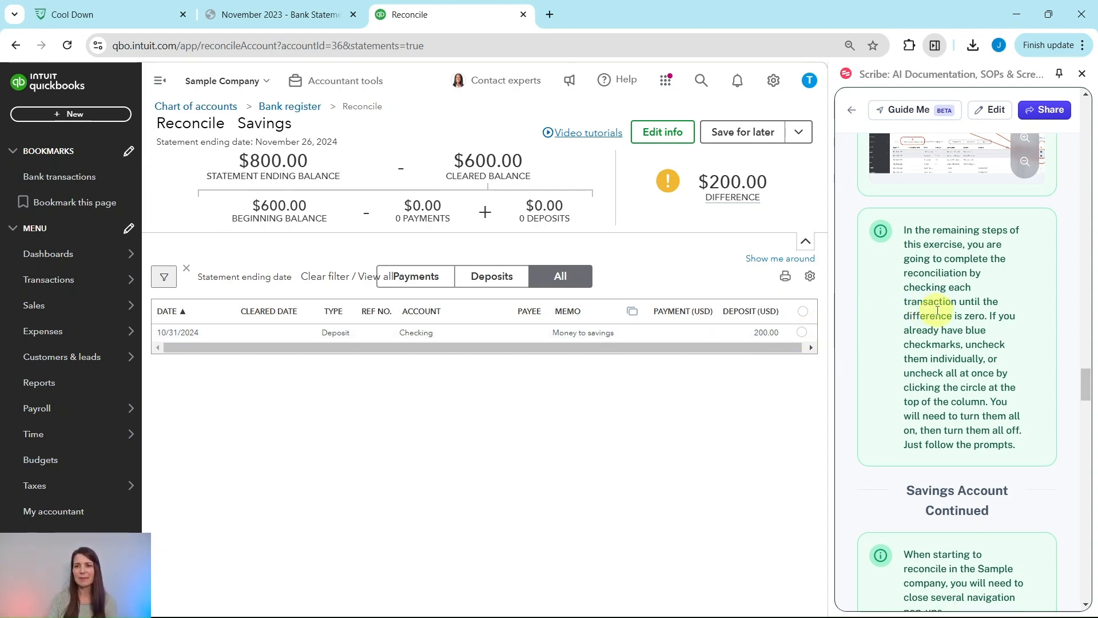
scroll(915, 286, down, 6)
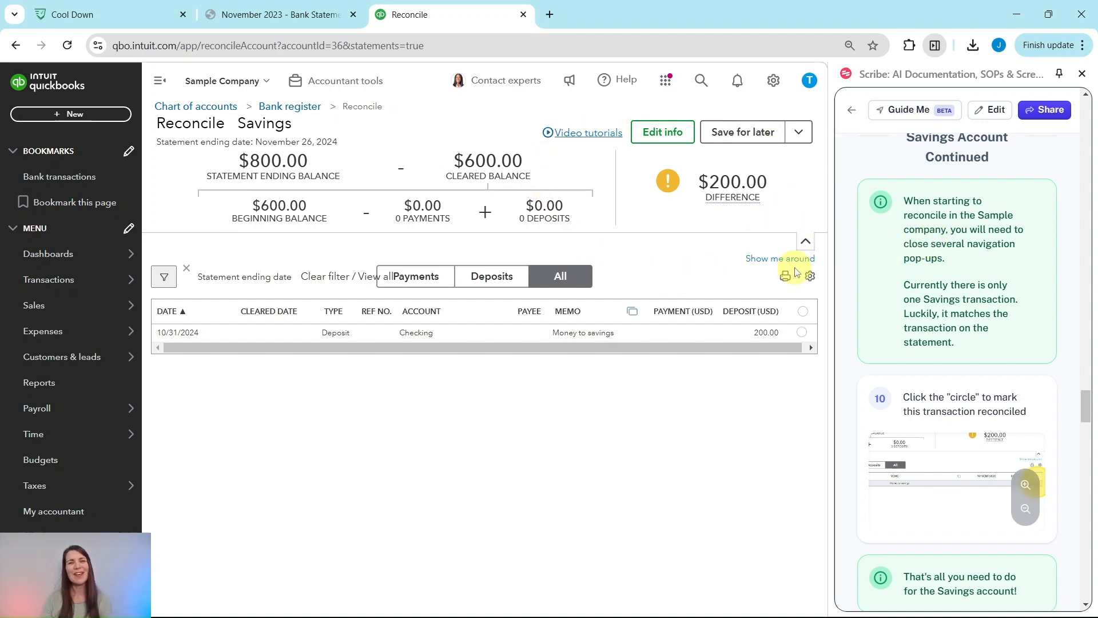
scroll(940, 260, down, 1)
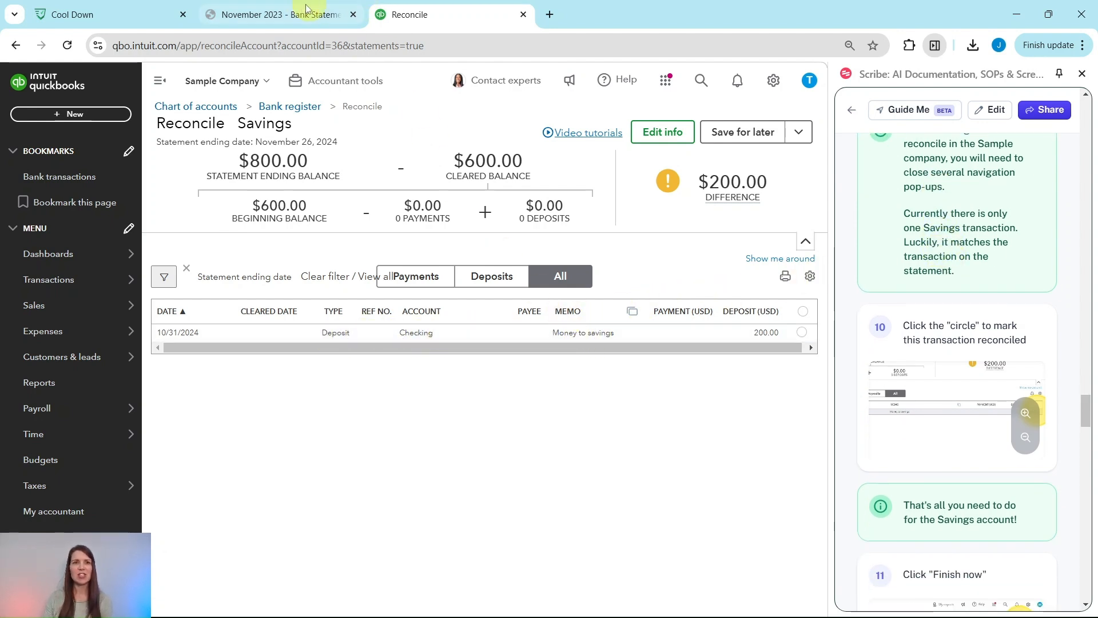
click(305, 23)
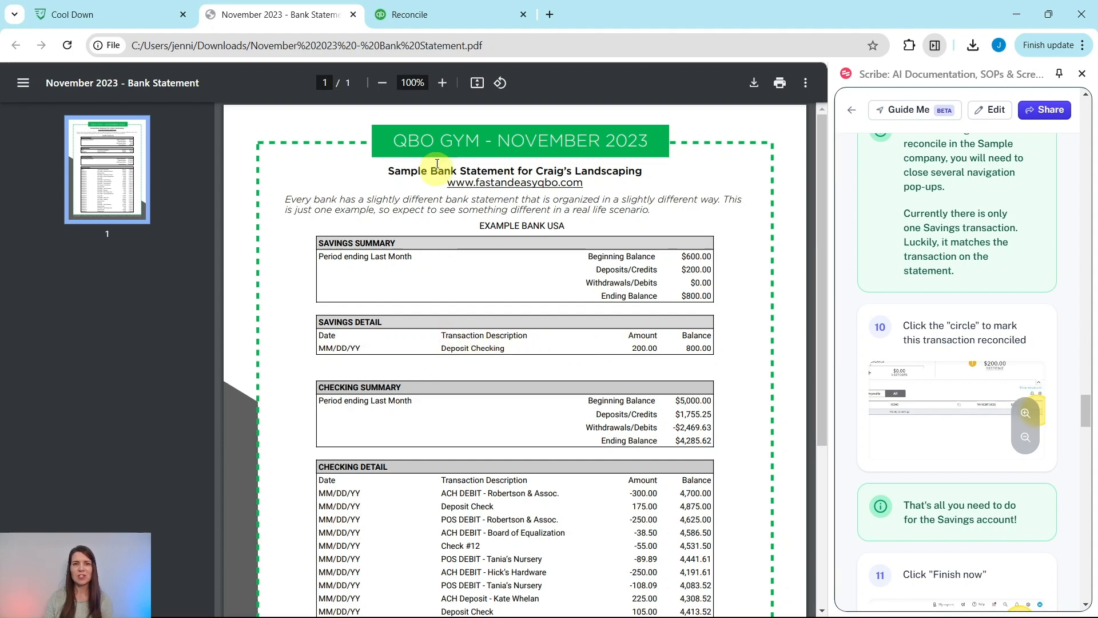
Return to the savings reconciliation in QuickBooks Online and mark the 200.00 deposit as cleared.
click(433, 21)
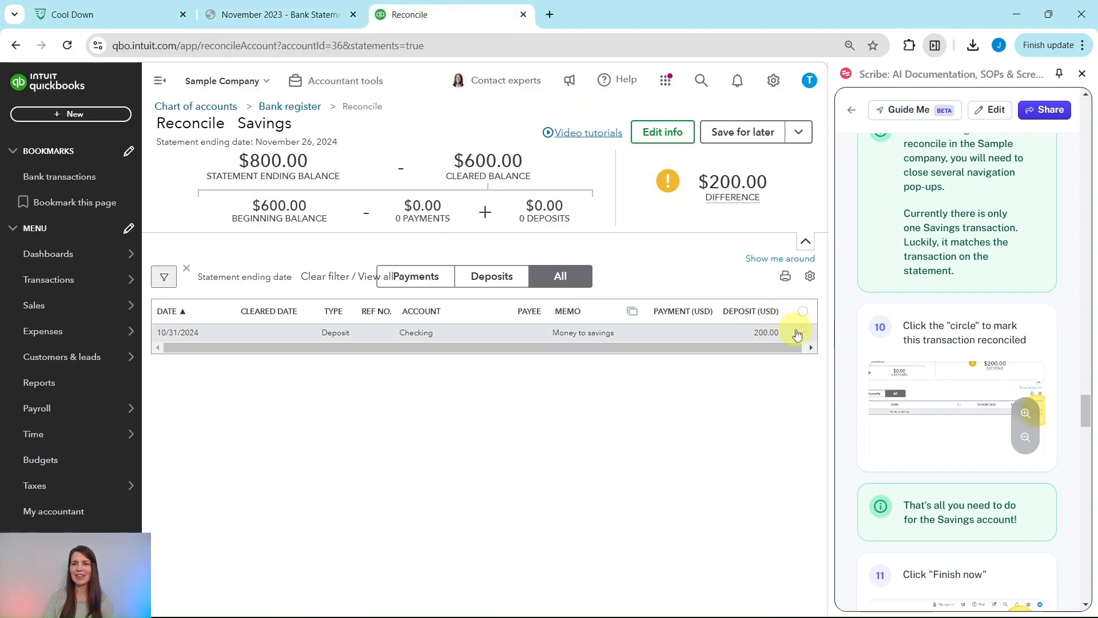
click(804, 334)
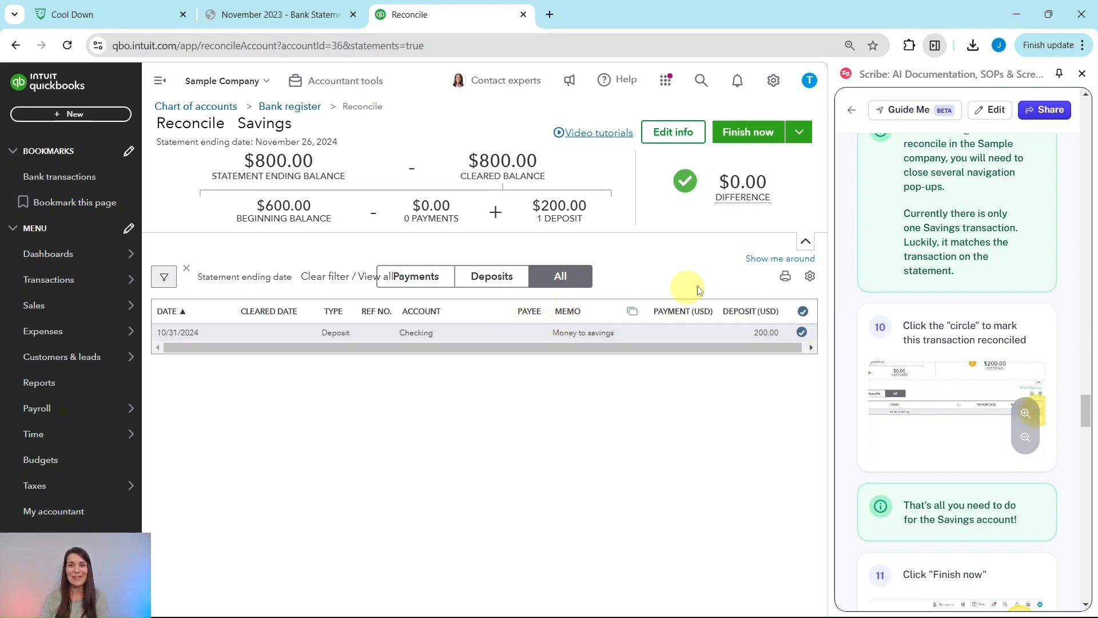
scroll(890, 286, down, 3)
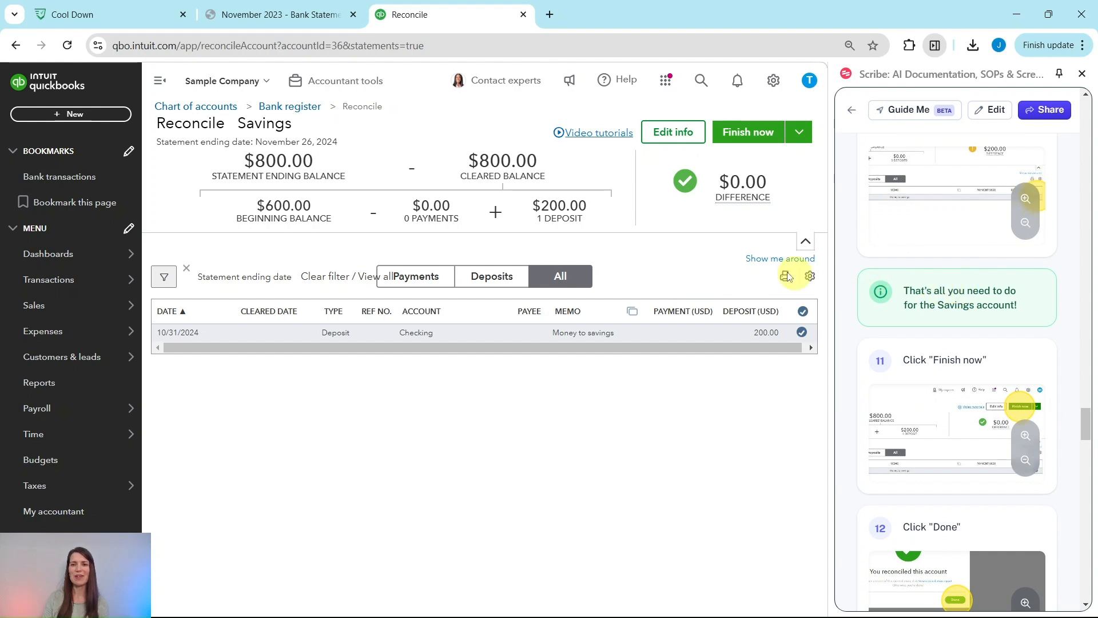
Finish the savings reconciliation, read the guide's note on attaching the statement, and close the completion message.
mouse_move(754, 210)
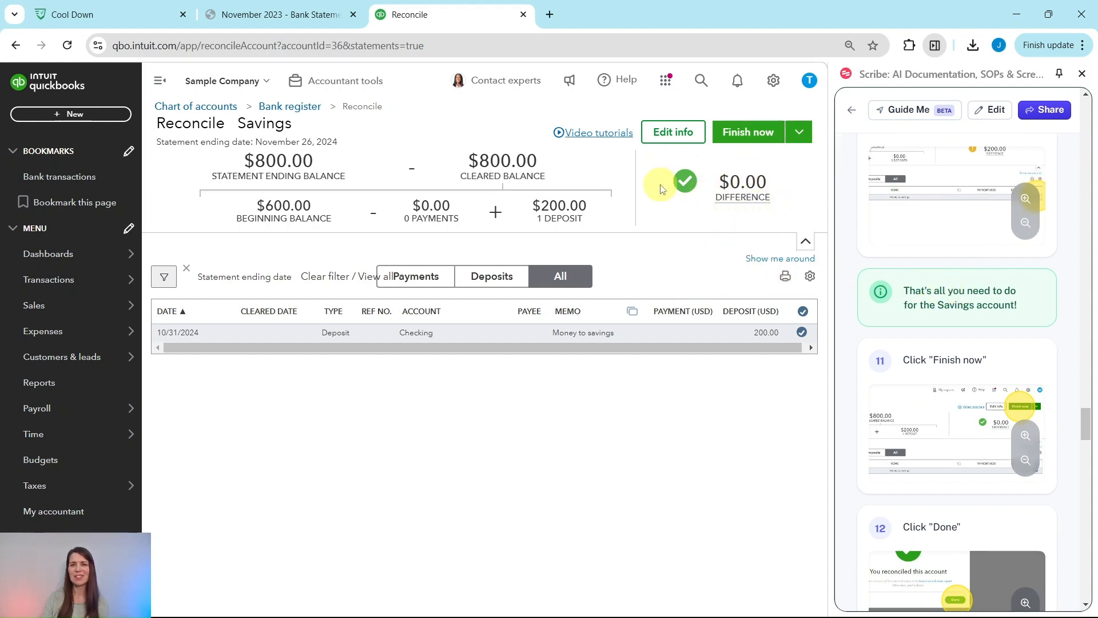
click(743, 134)
scroll(929, 240, down, 7)
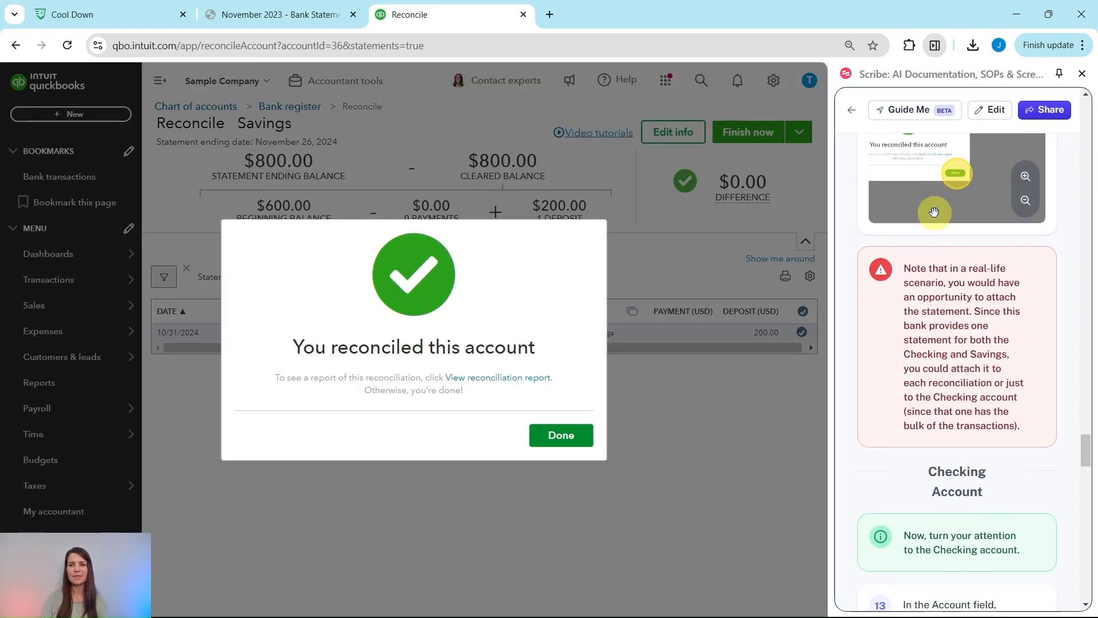
scroll(934, 212, up, 2)
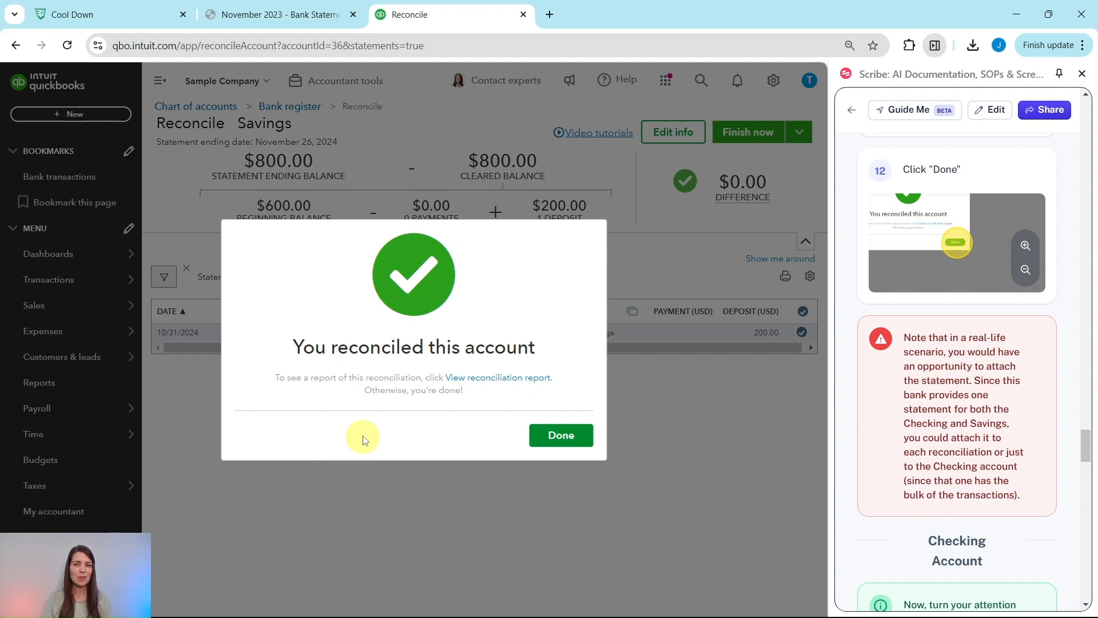
click(563, 436)
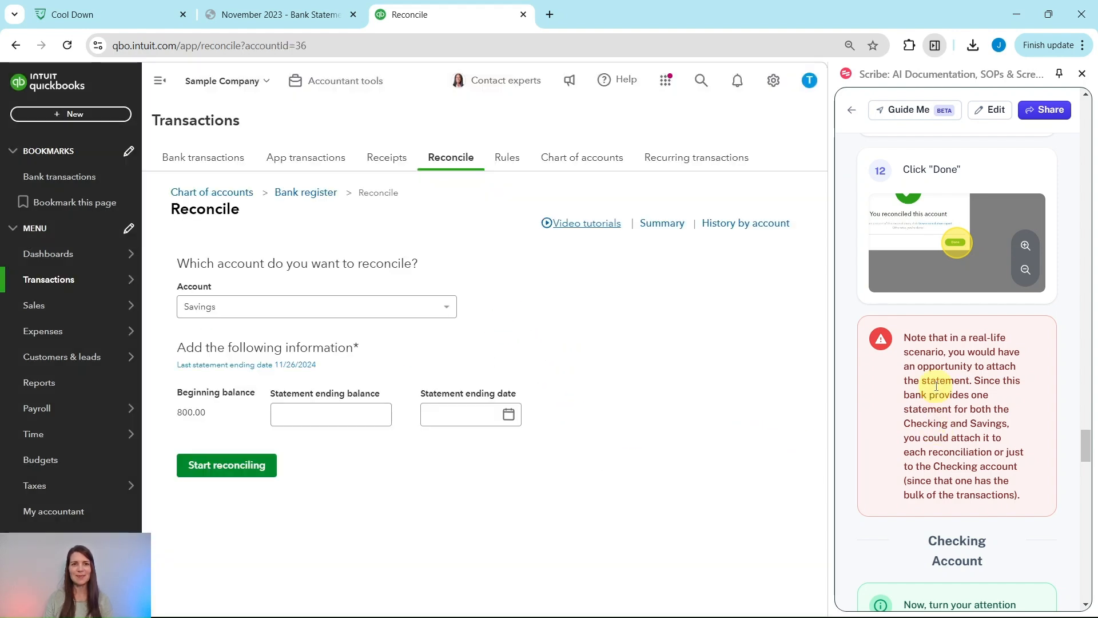
Follow the guide to its Checking Account section and choose Checking as the account to reconcile.
scroll(941, 387, down, 6)
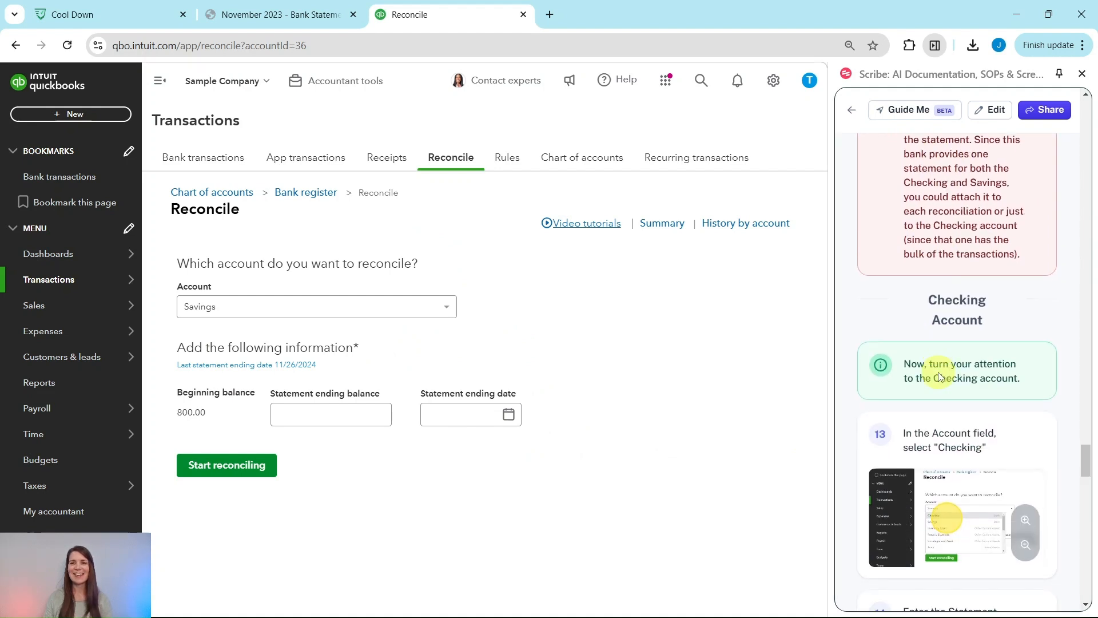
scroll(939, 371, down, 3)
scroll(938, 366, up, 2)
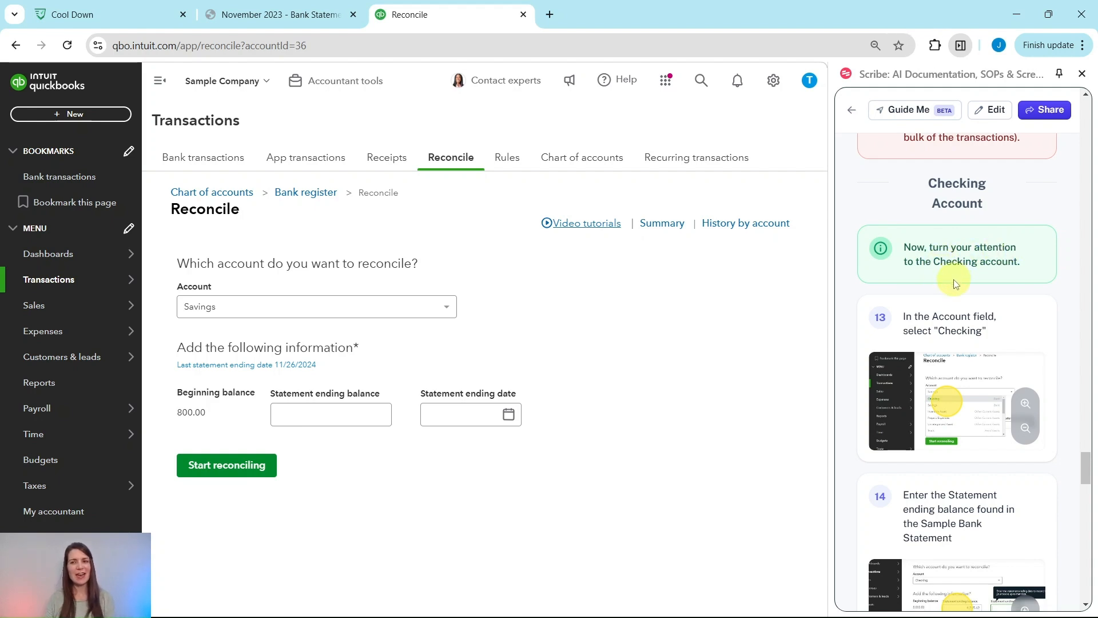
scroll(955, 275, down, 1)
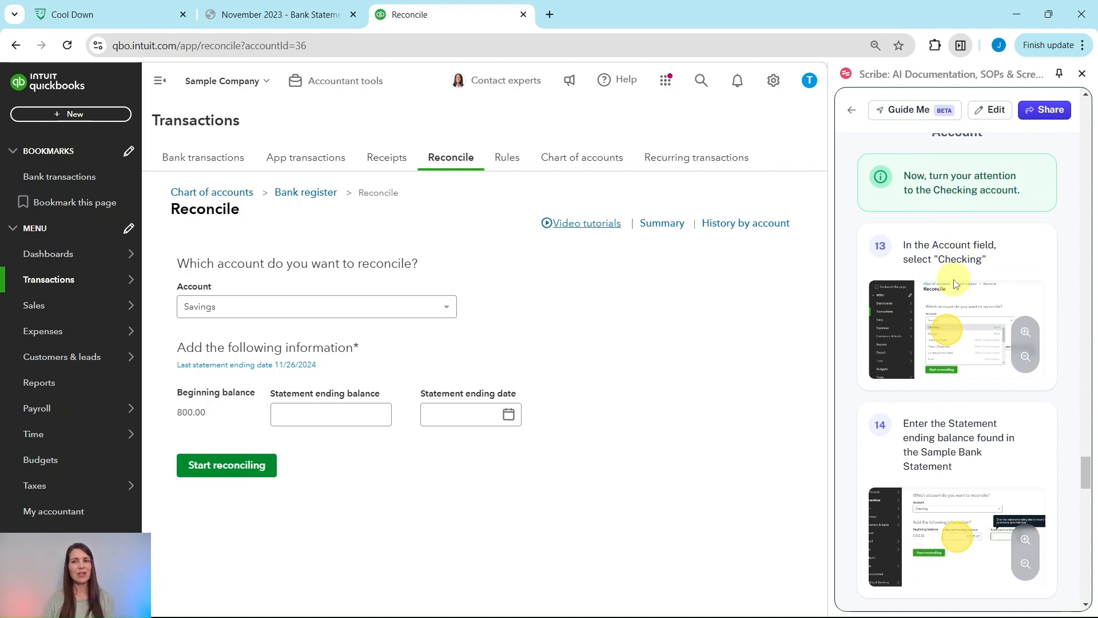
click(402, 307)
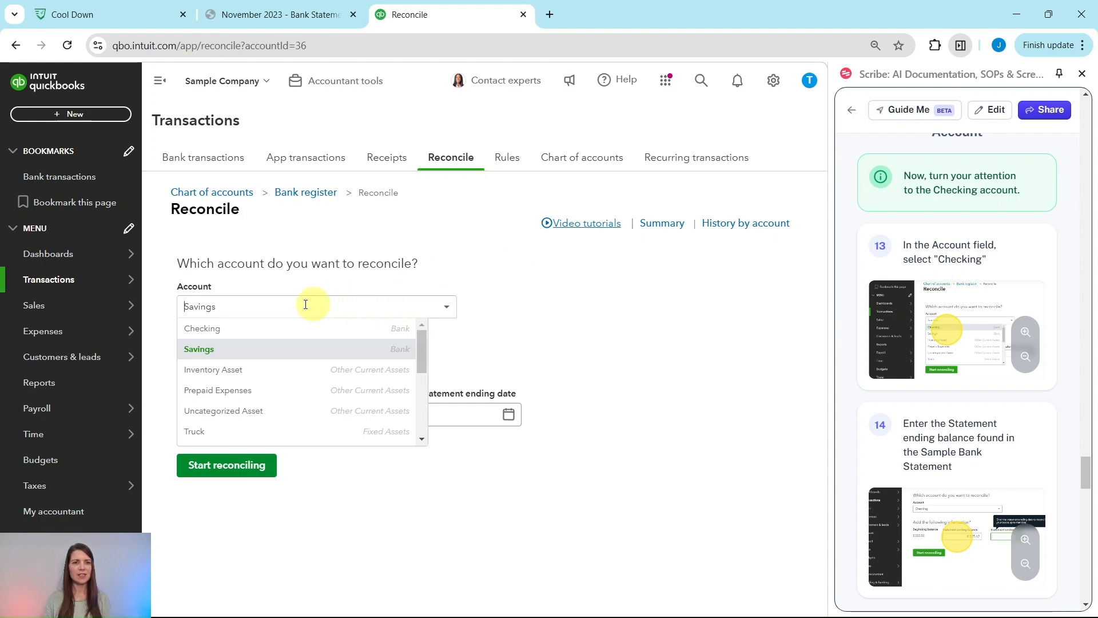
click(193, 330)
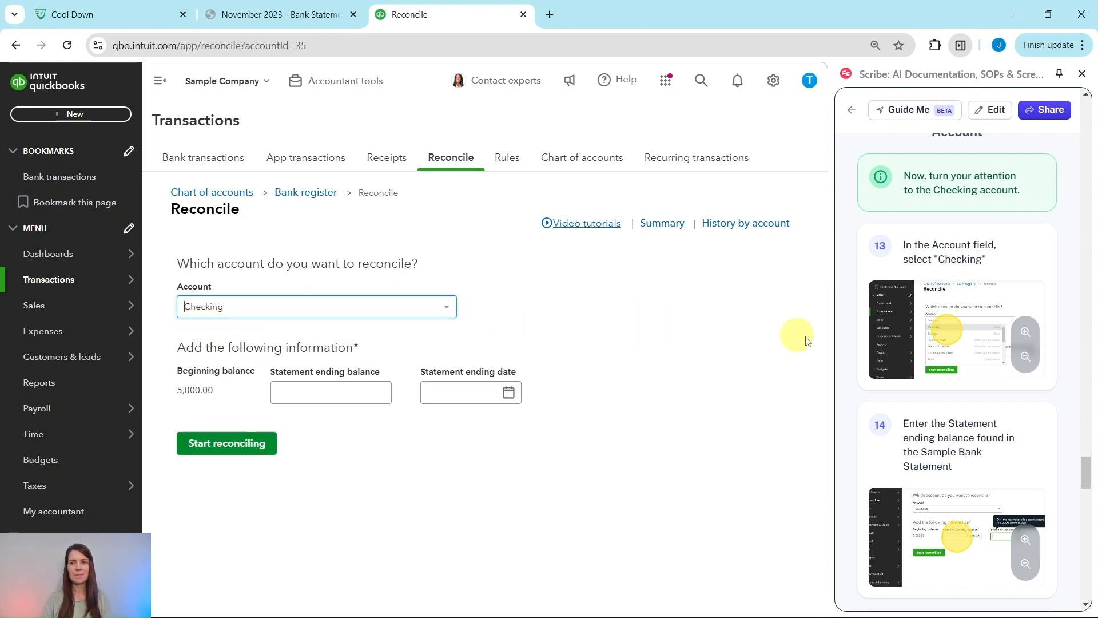
Look up the checking ending balance on the bank statement, enter 4,285.62 as the statement ending balance, and double-check it against the statement.
scroll(910, 349, down, 4)
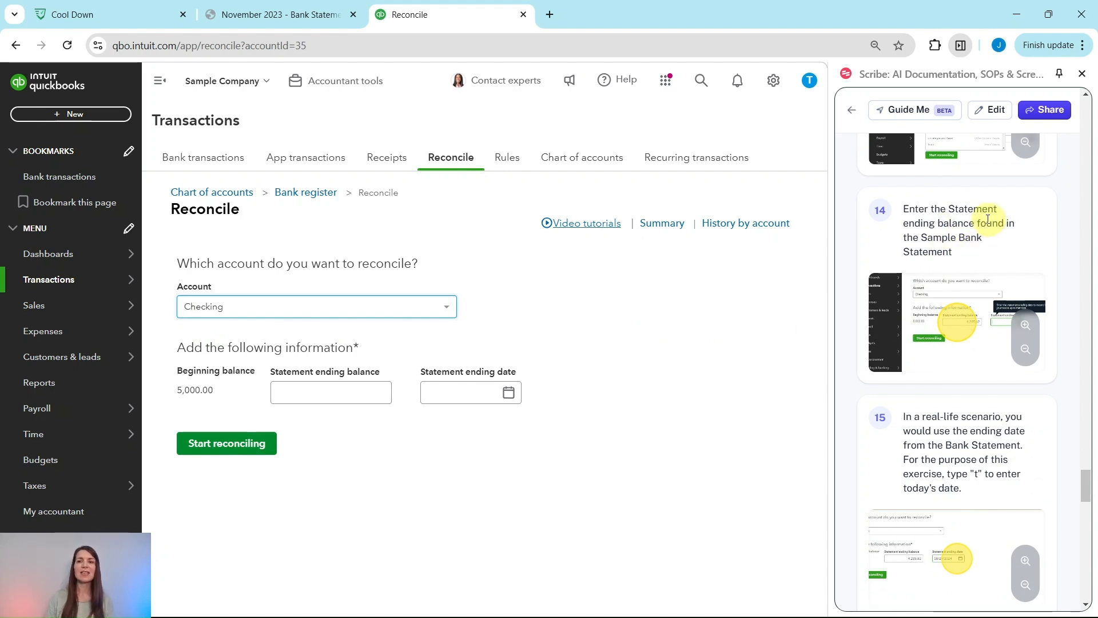
click(280, 14)
scroll(572, 206, down, 4)
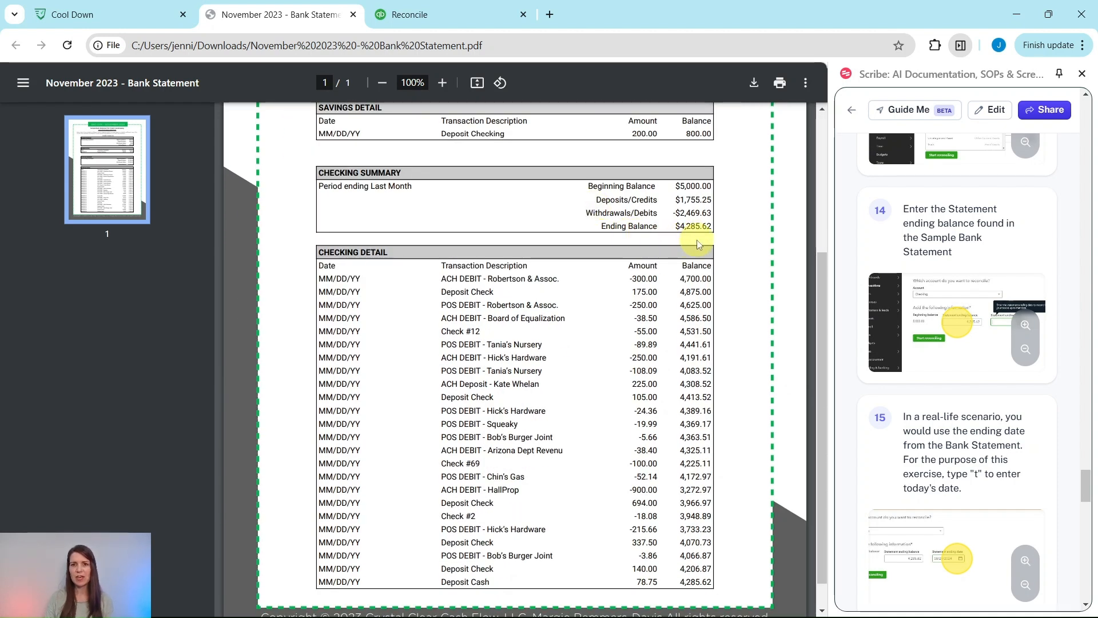
click(433, 15)
click(371, 388)
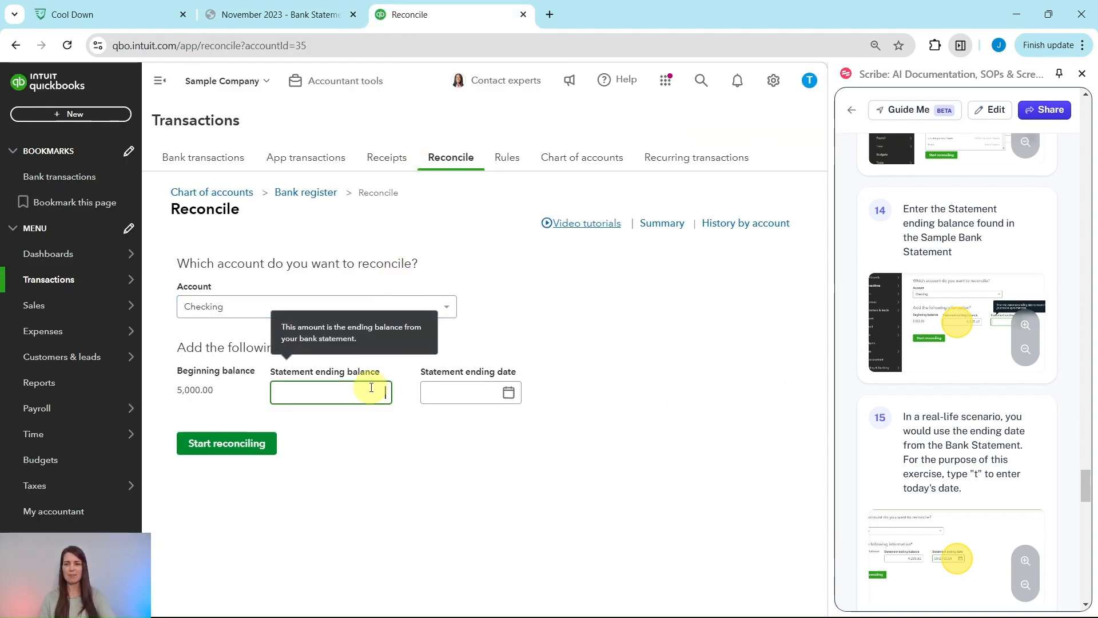
text(4285.62)
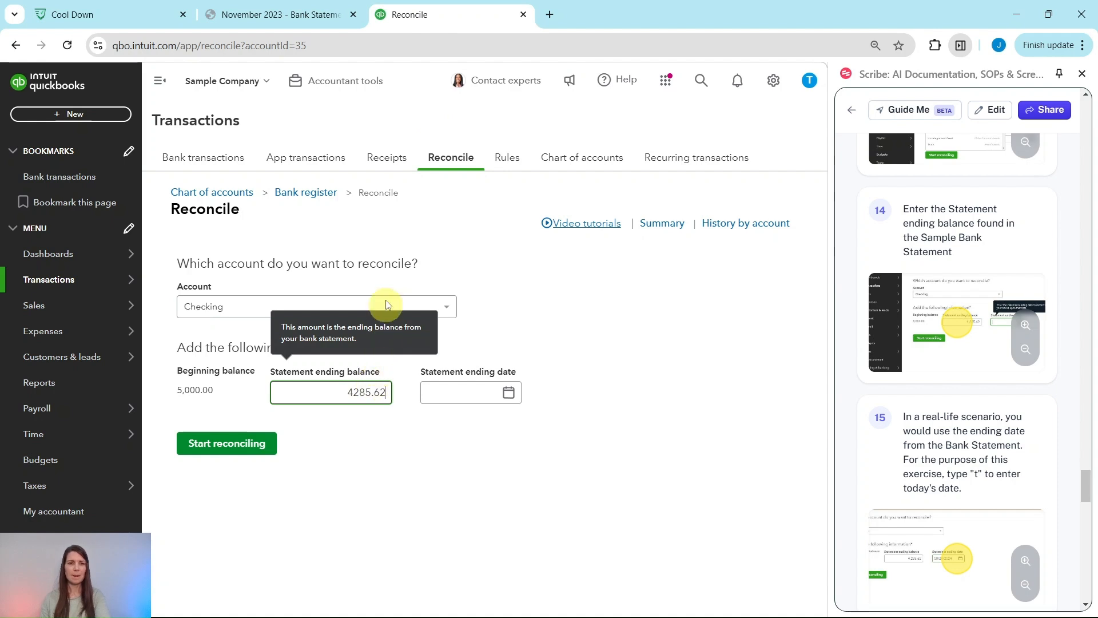
click(311, 15)
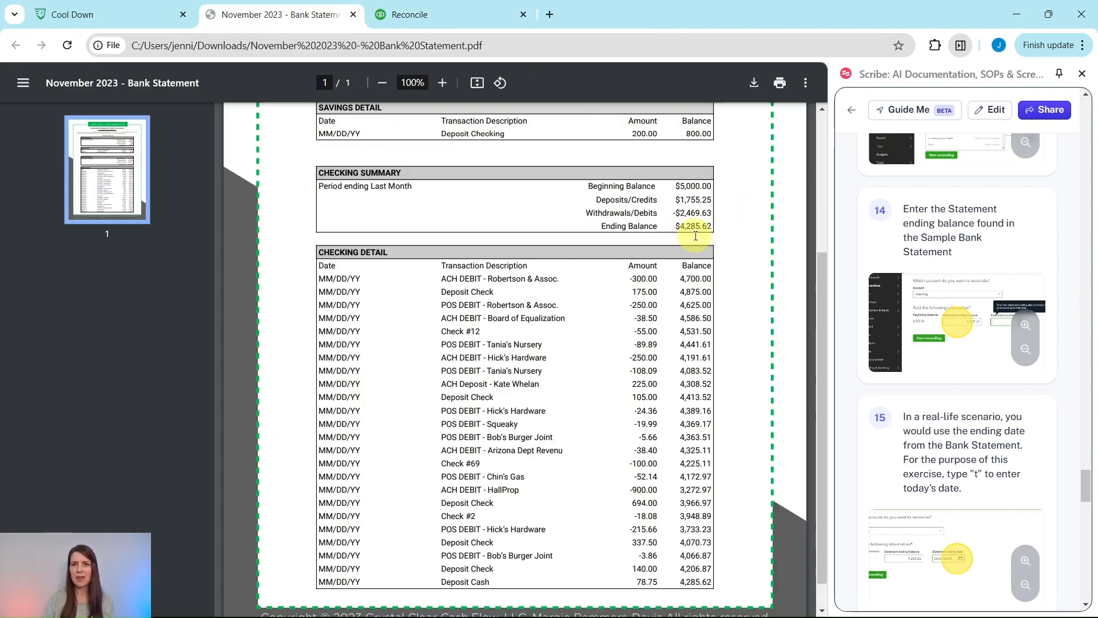
click(474, 18)
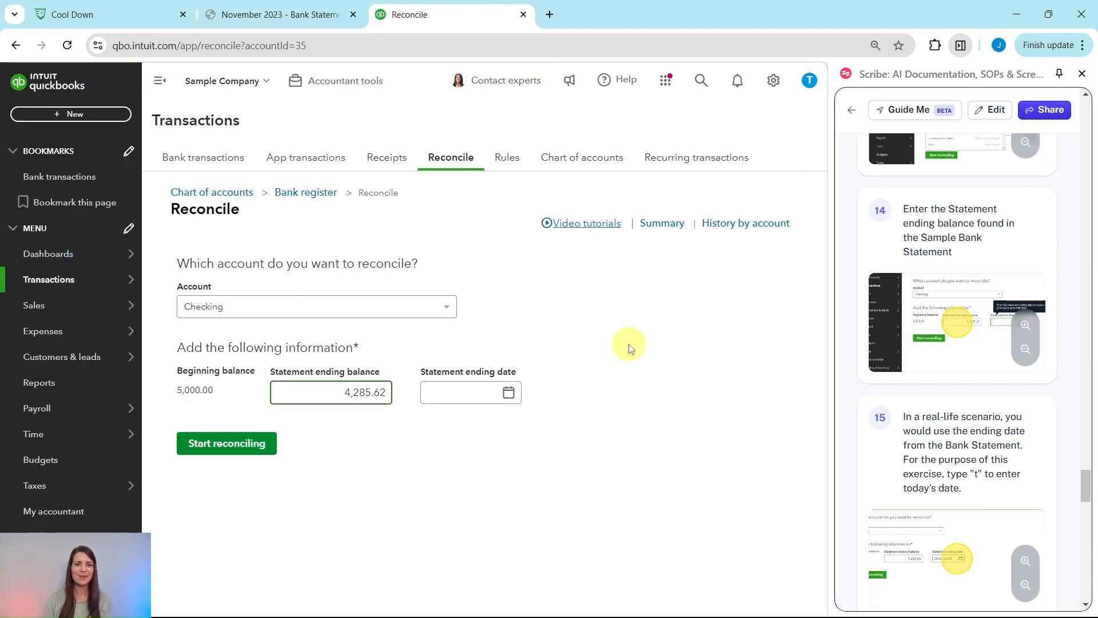
Set the statement ending date of the checking account to today's date, 11/26/2024.
click(457, 390)
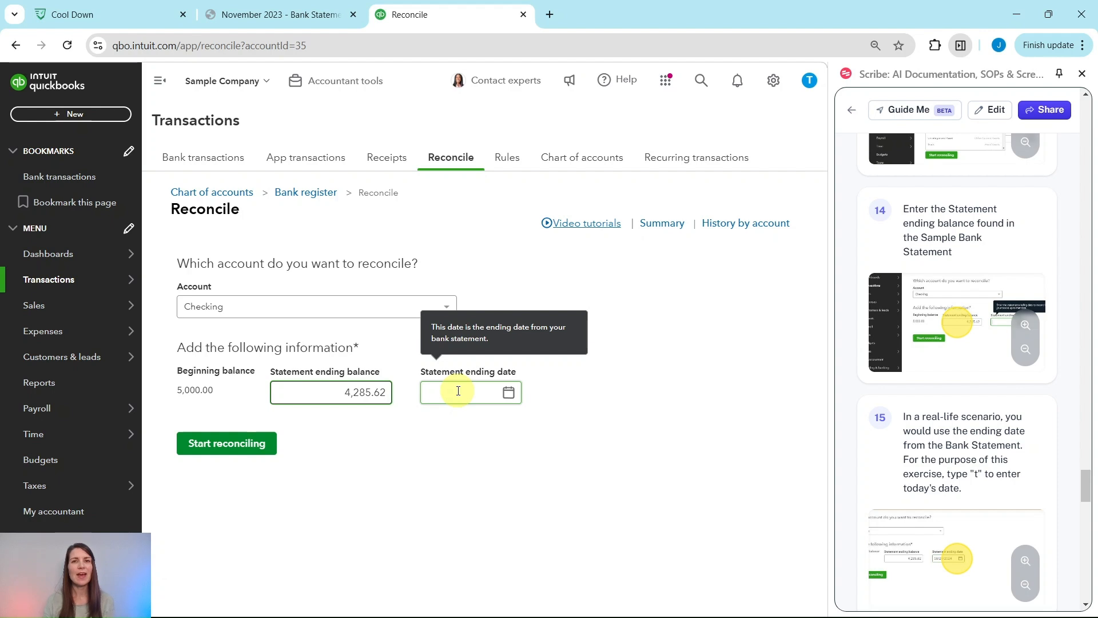
click(458, 390)
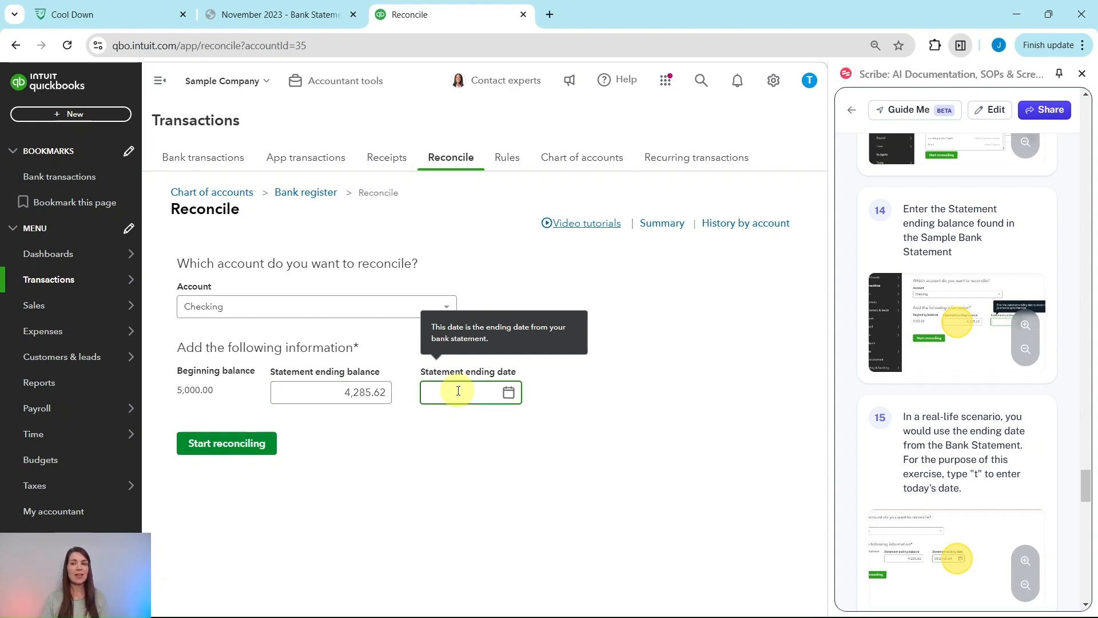
text(t)
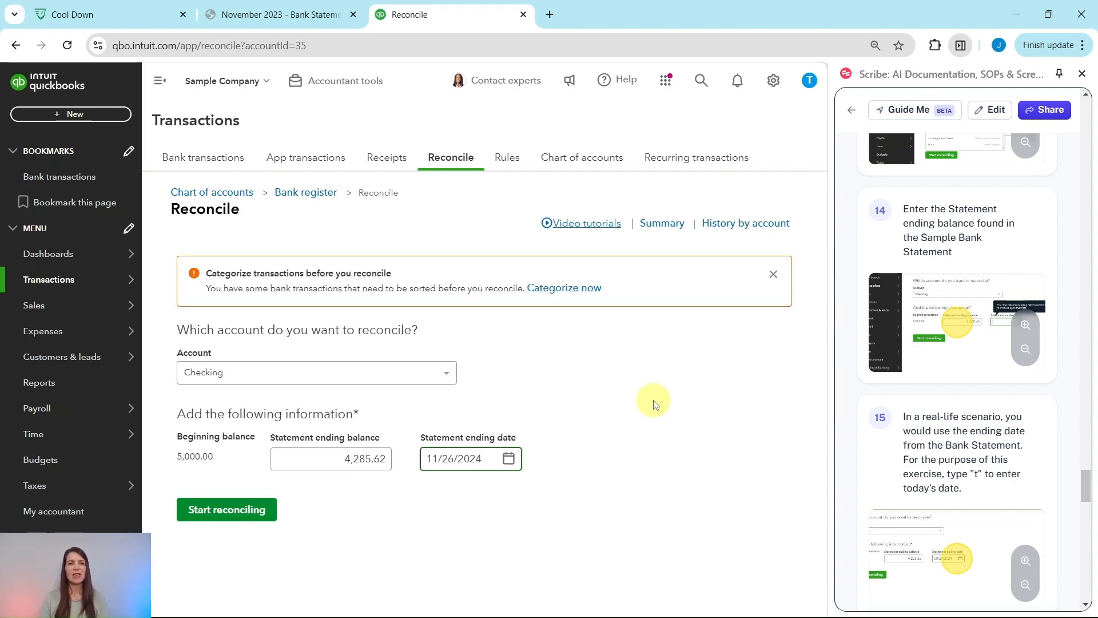
Start reconciling the checking account and dismiss the introductory pop-ups.
scroll(930, 378, down, 6)
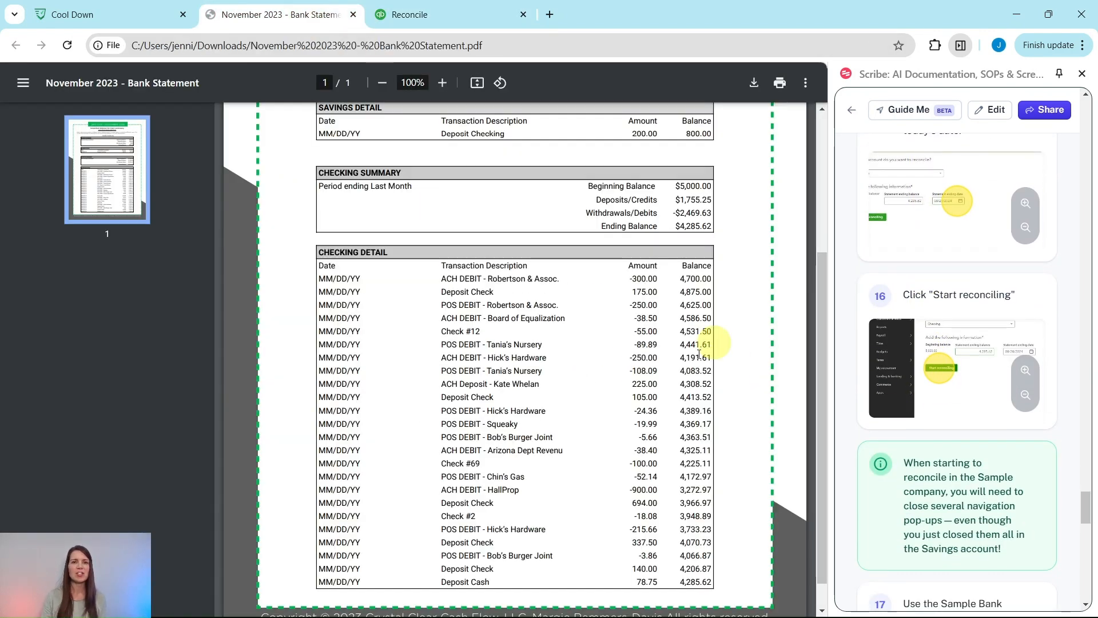
click(456, 17)
scroll(972, 297, down, 3)
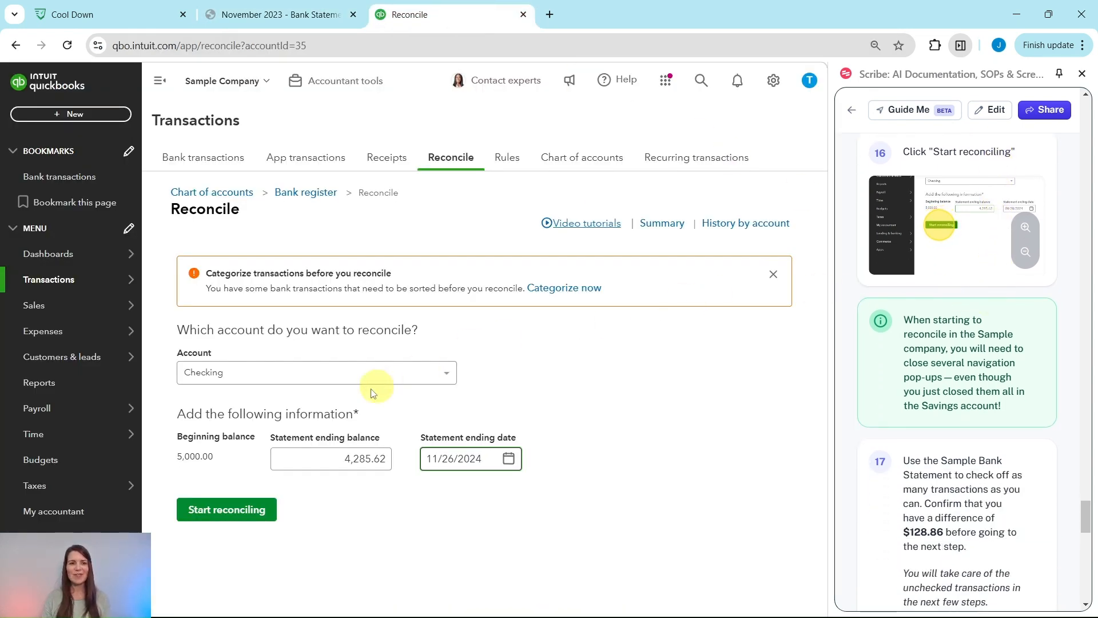
click(218, 515)
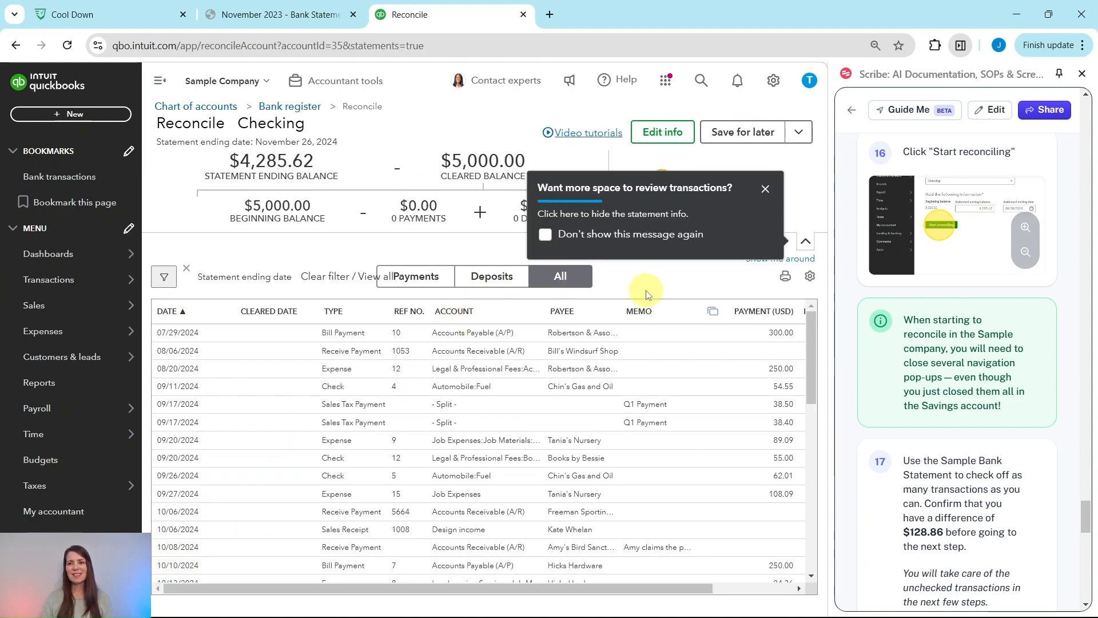
click(767, 196)
click(775, 207)
click(772, 226)
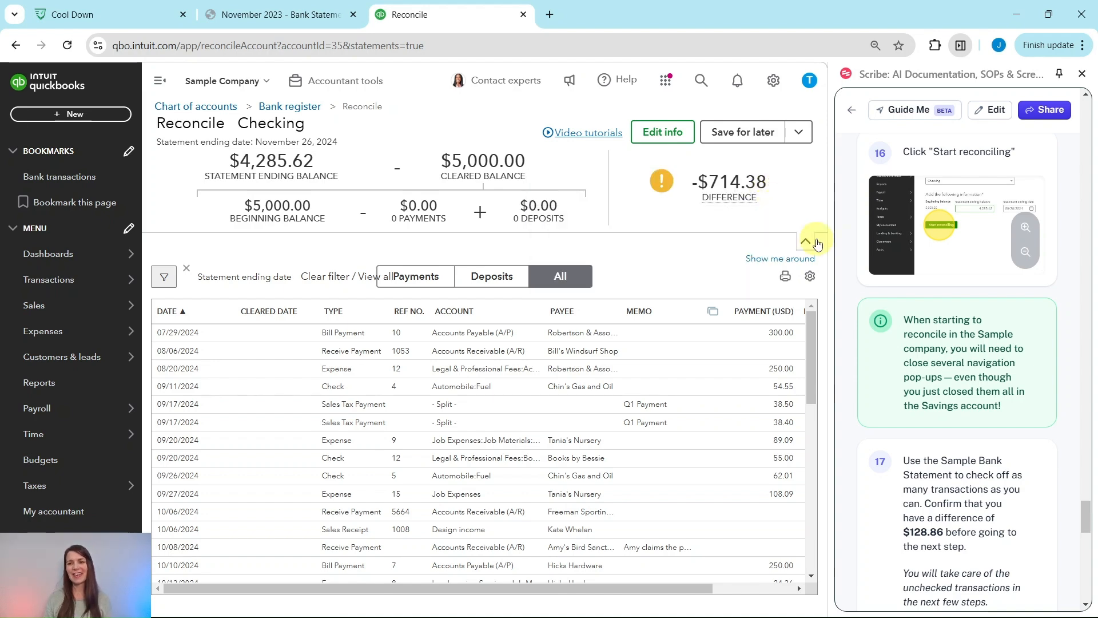
Compare the checking transactions with the bank statement and mark the 300.00 Robertson & Associates bill payment as cleared.
scroll(923, 286, down, 5)
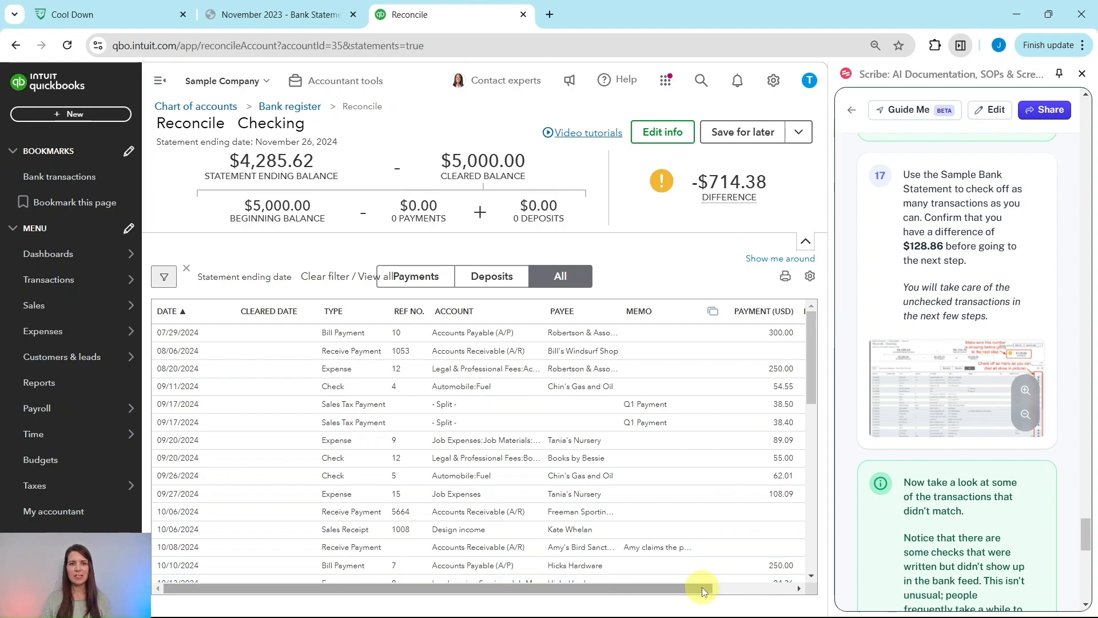
drag(702, 591, 823, 592)
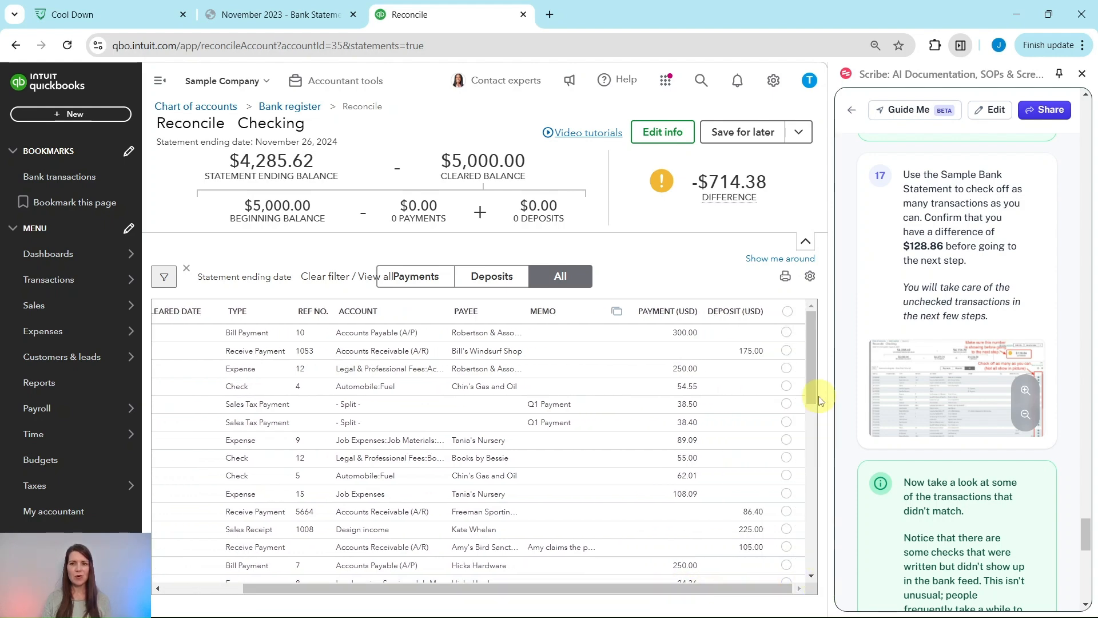
click(296, 23)
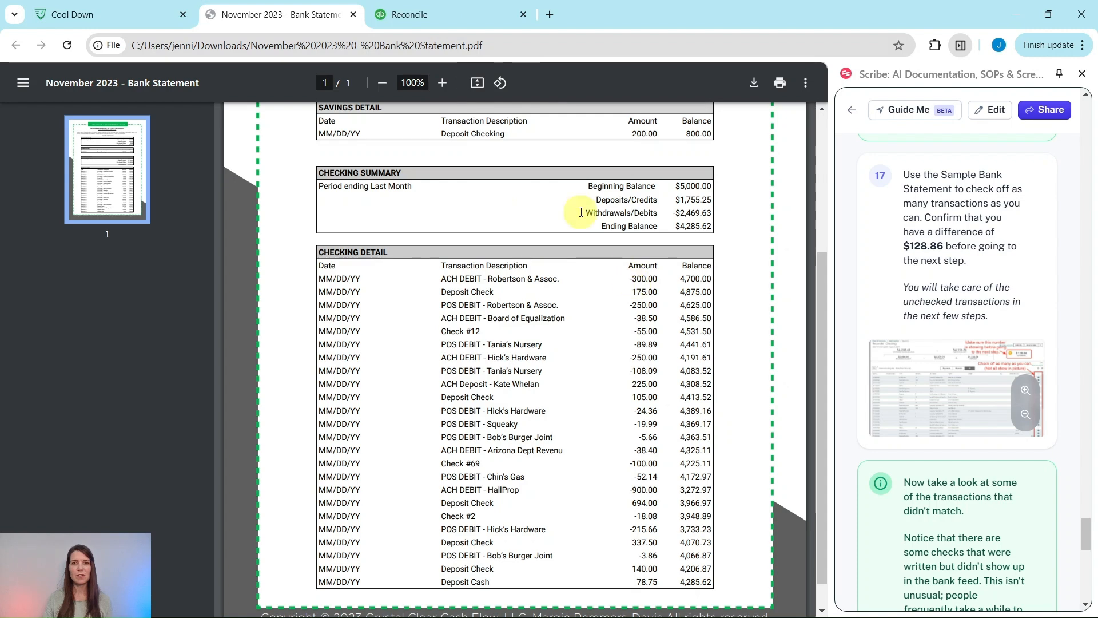
click(454, 17)
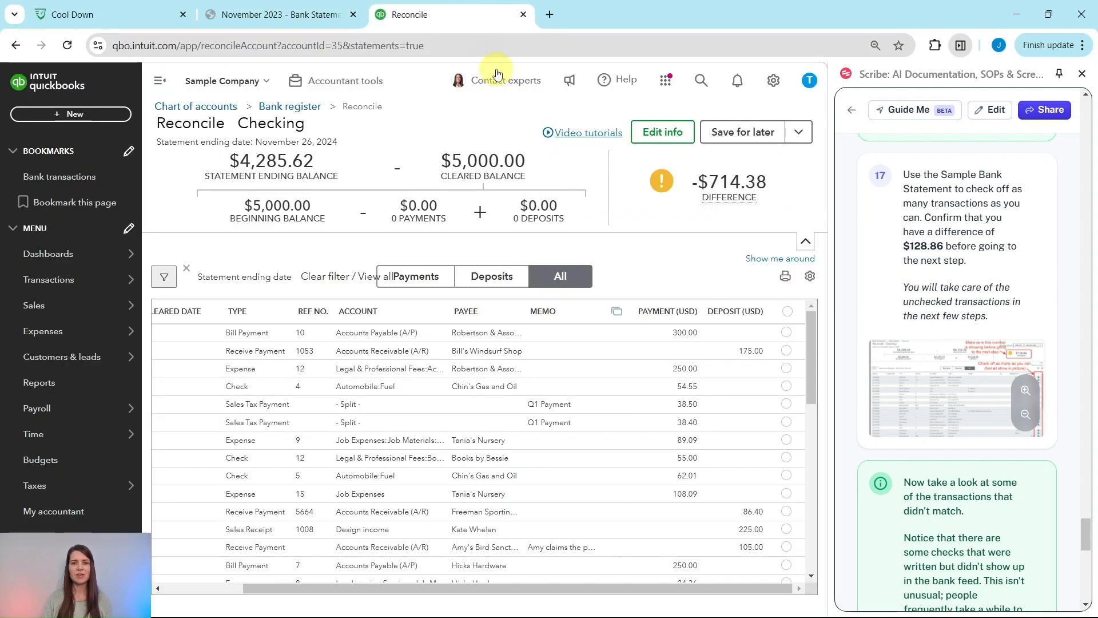
click(787, 333)
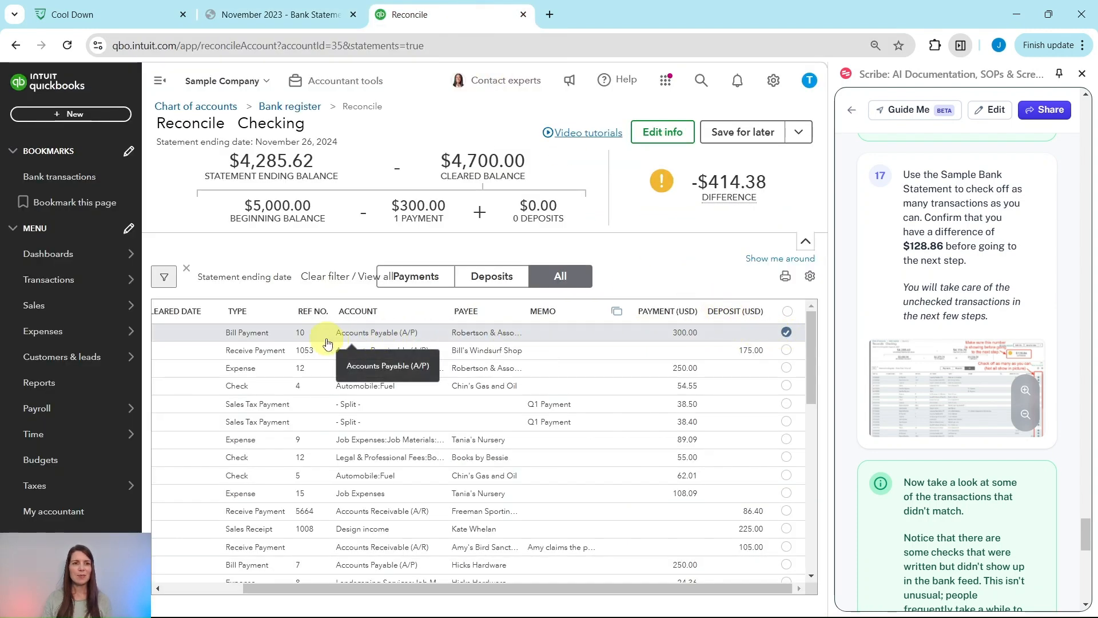
Match the 175.00 received payment from Bill's Windsurf Shop to the bank statement, mark it as cleared, and recheck the statement.
click(286, 15)
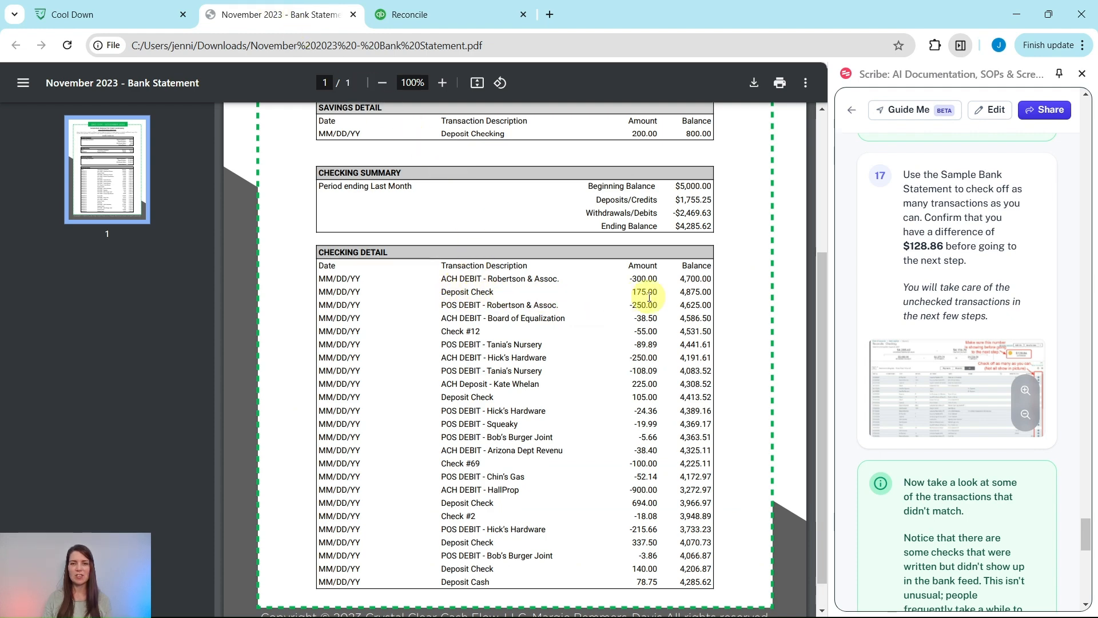
click(464, 17)
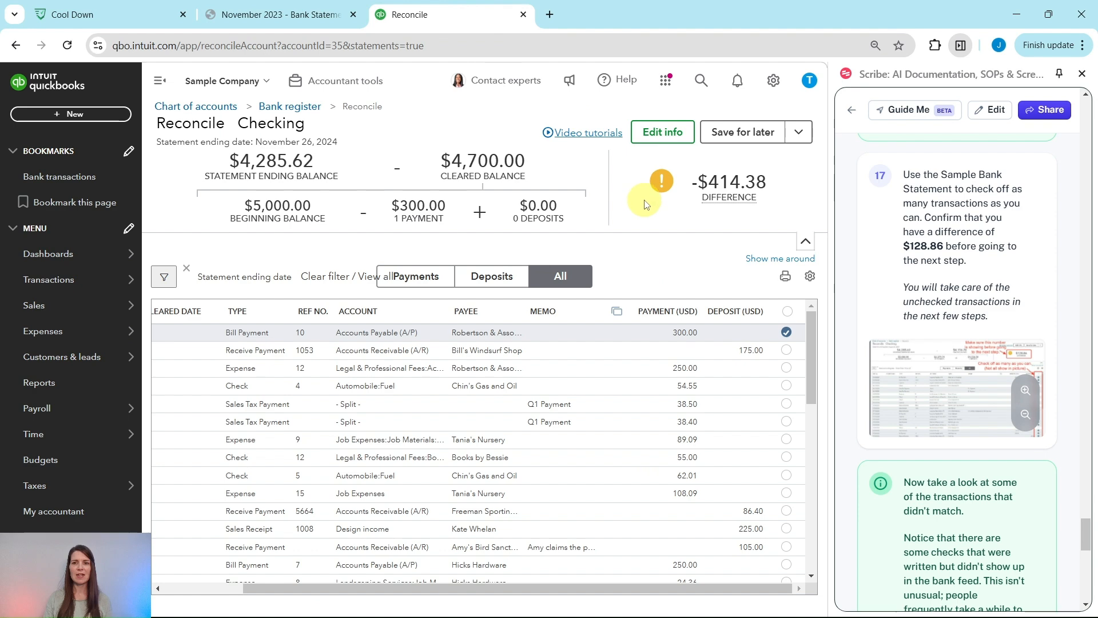
click(786, 349)
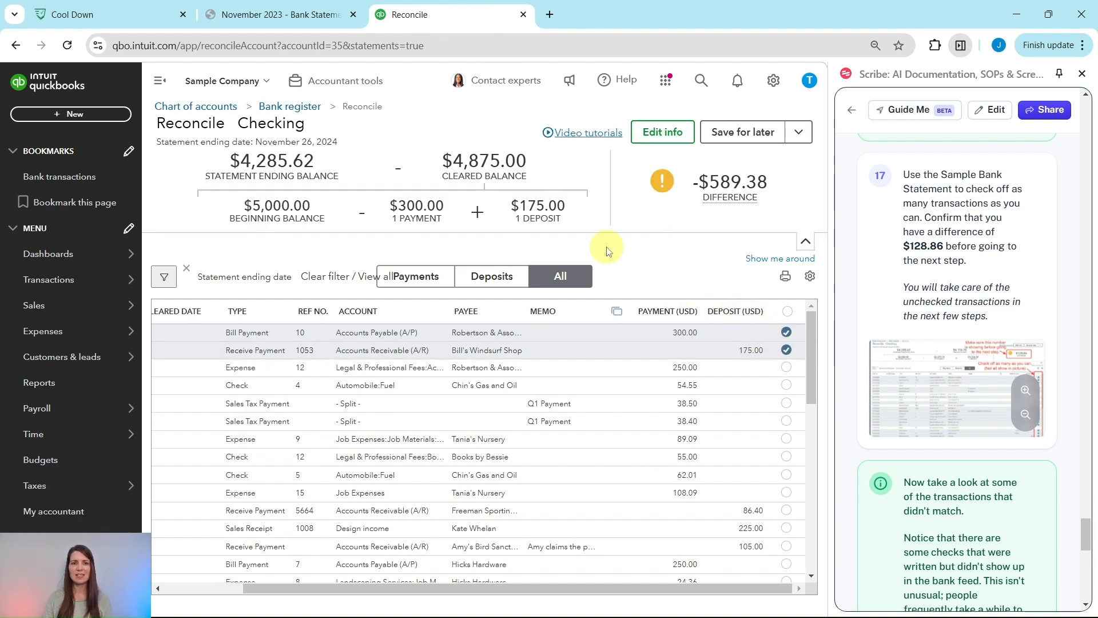
click(321, 20)
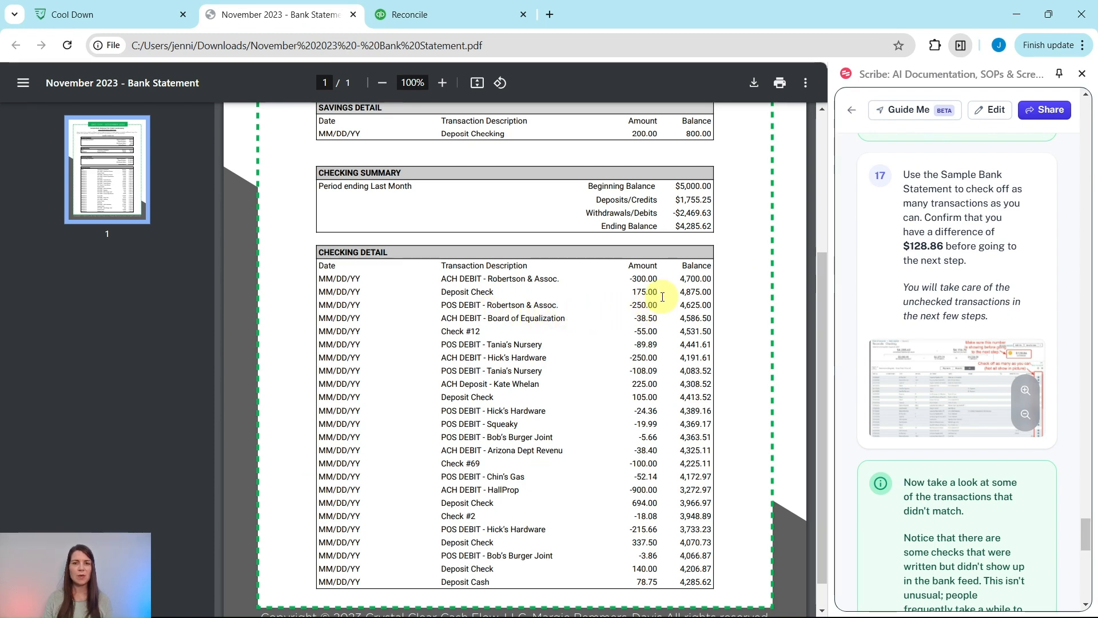
click(442, 22)
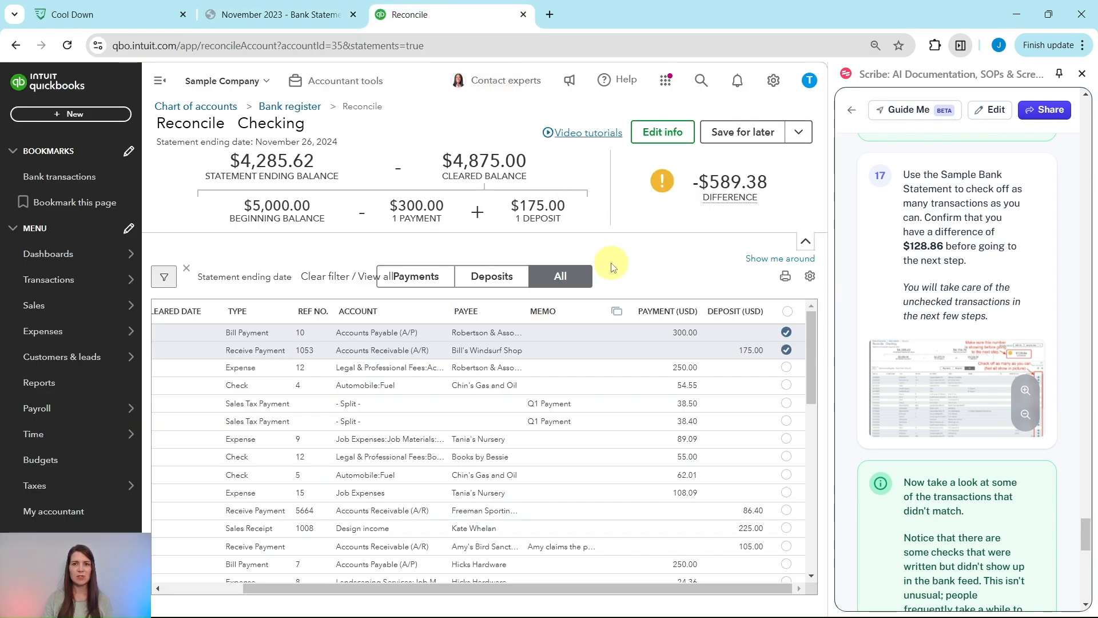
Mark the 250.00 Robertson & Associates expense and the 38.50 sales tax payment as cleared, checking them against the bank statement.
click(786, 368)
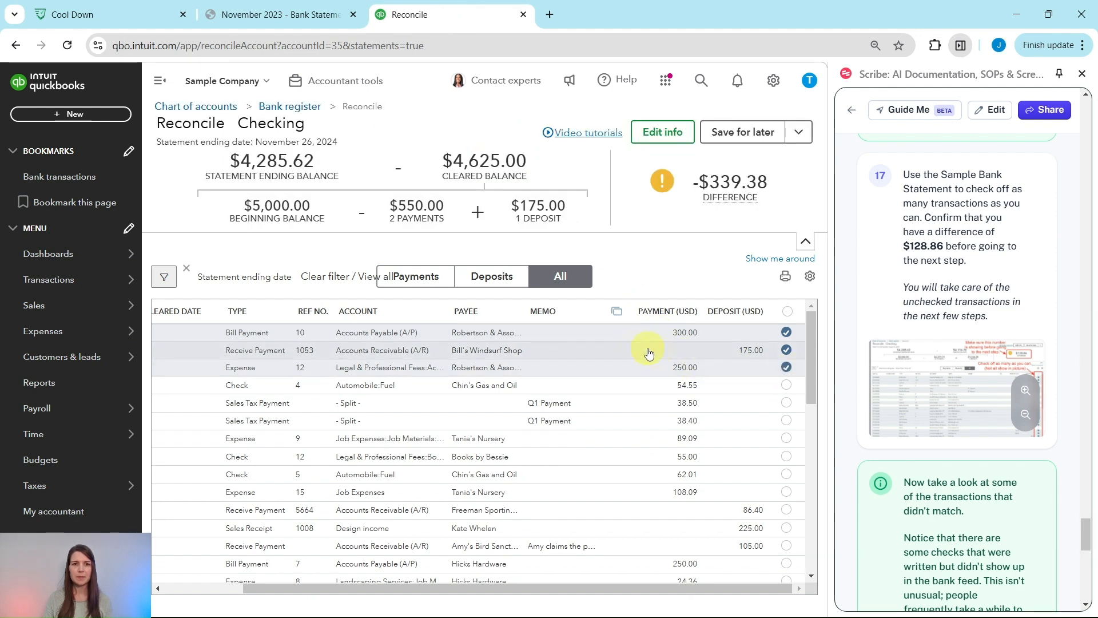
click(284, 15)
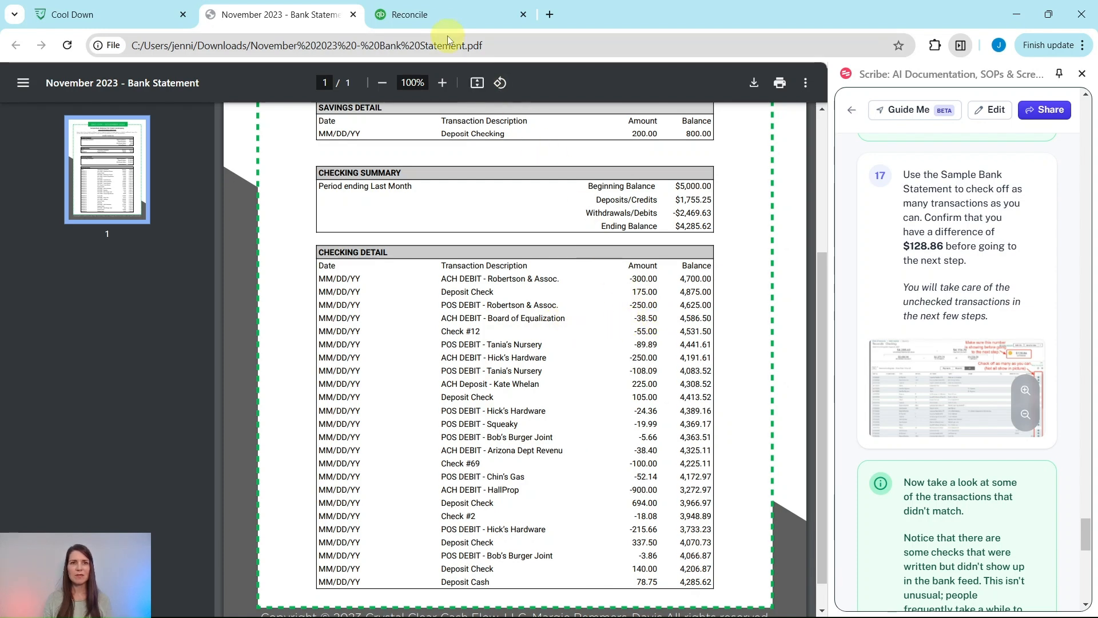
click(426, 15)
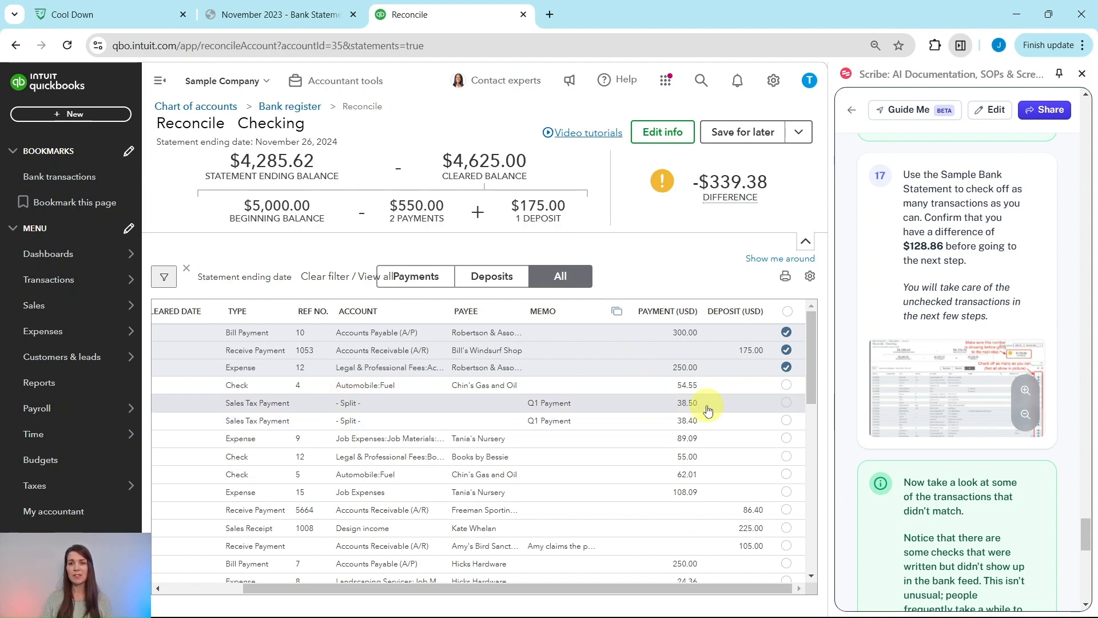
click(787, 403)
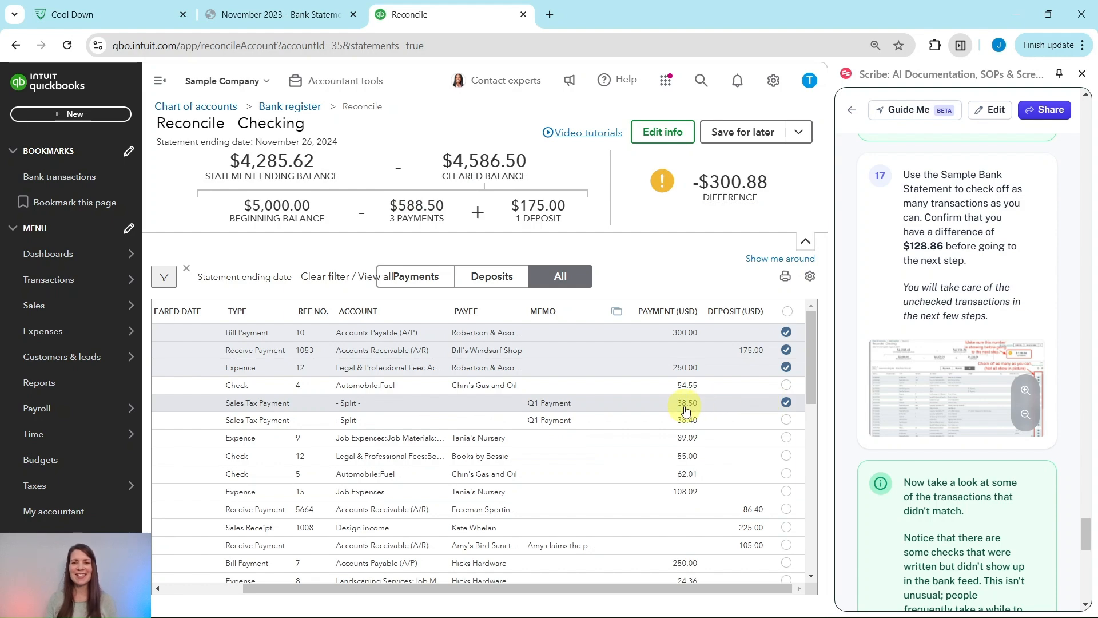
Match check 12 for 55.00 to Books by Bessie with the bank statement and mark it as cleared.
click(293, 15)
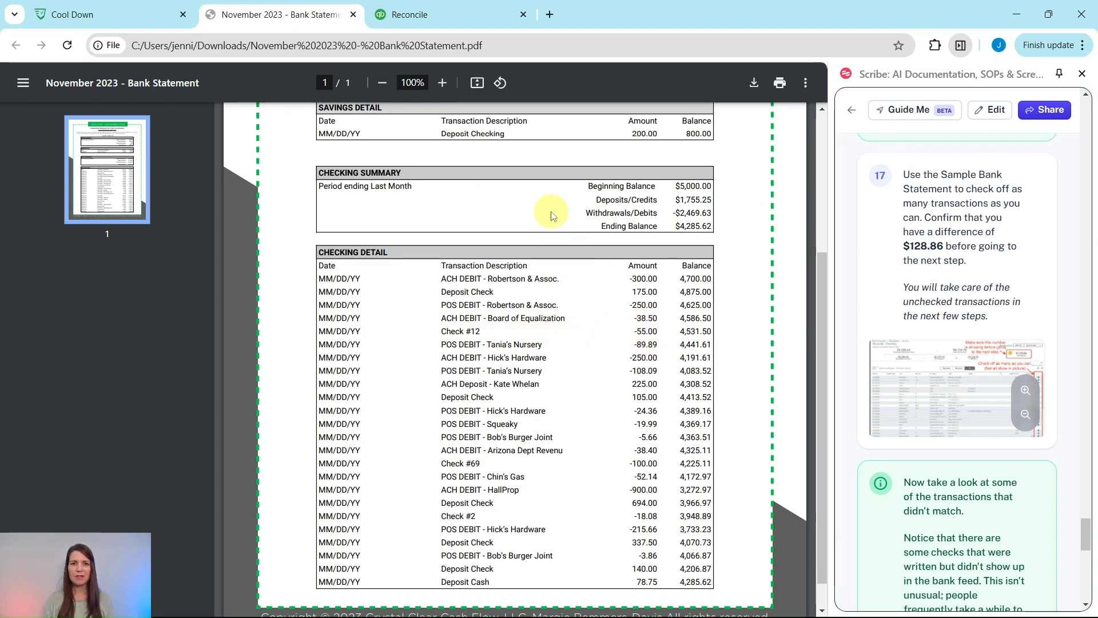
click(454, 15)
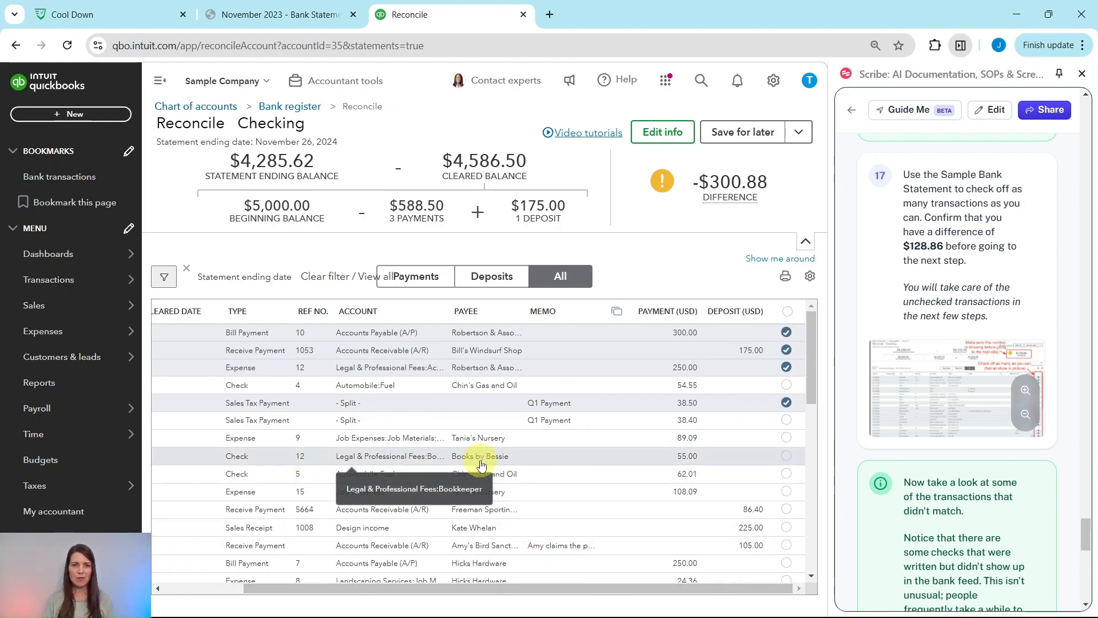
click(787, 458)
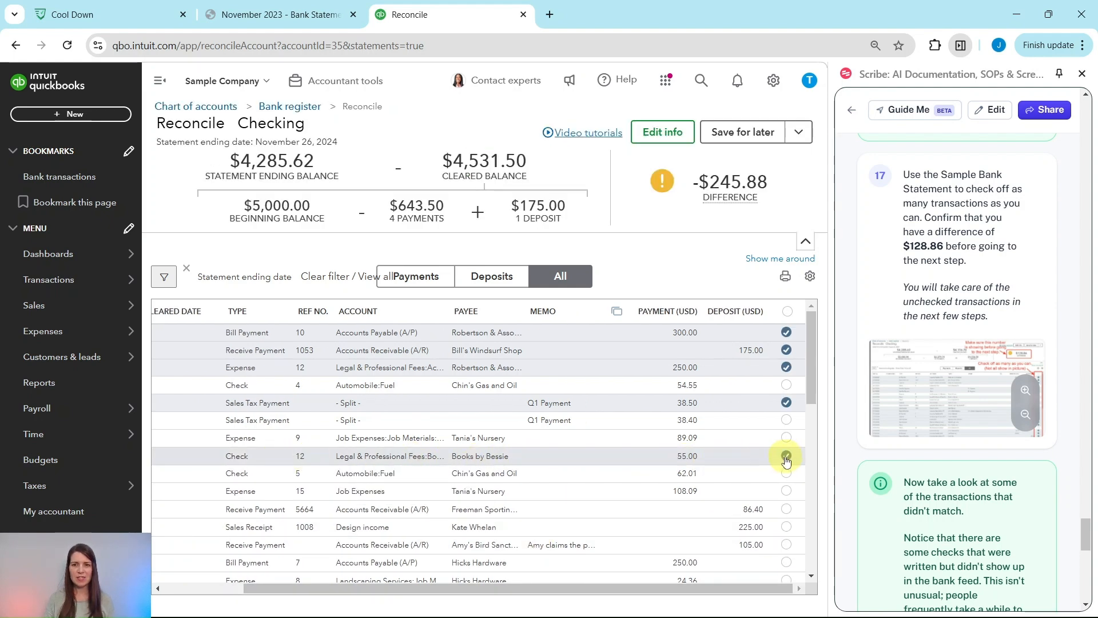
Compare the Tania's Nursery expense 9 with the bank statement without clearing it, and mark the 250.00 Hicks Hardware bill payment as cleared.
click(315, 24)
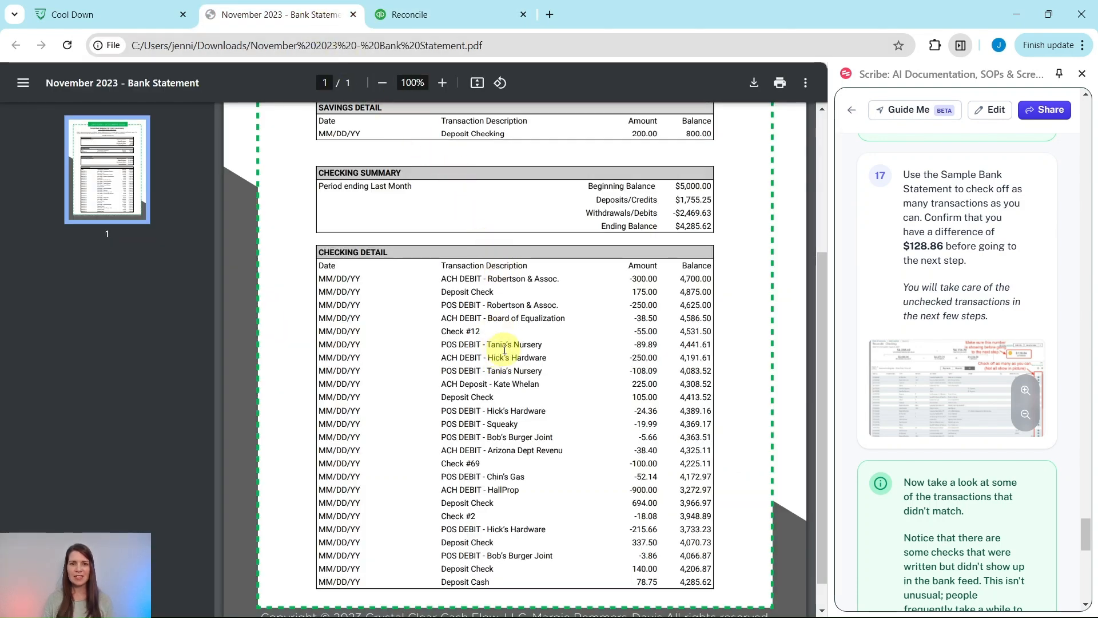
click(404, 25)
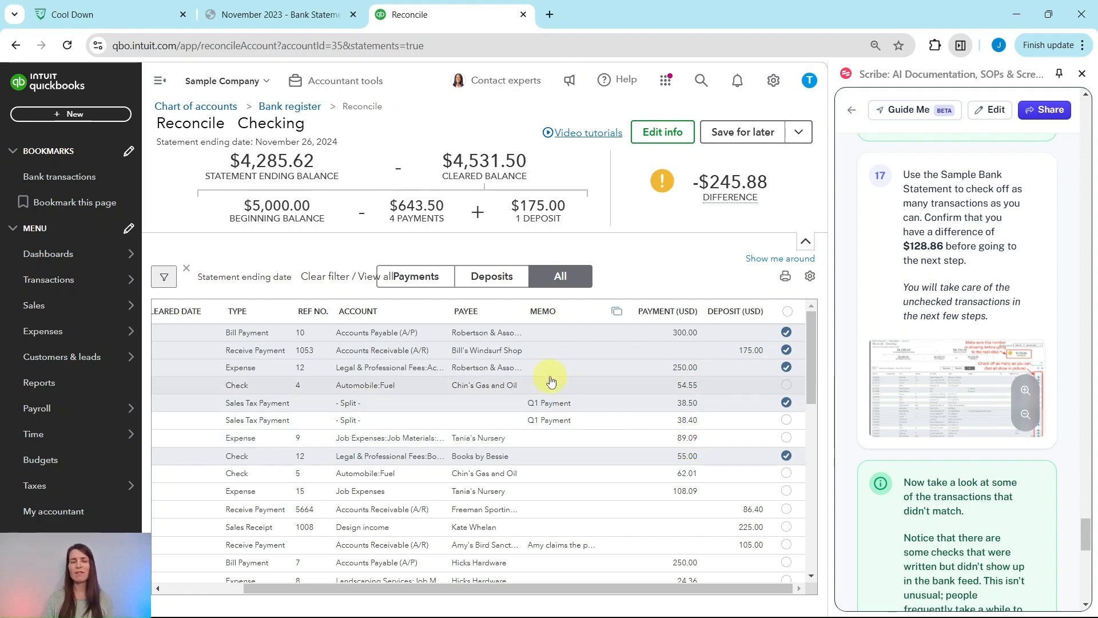
click(242, 22)
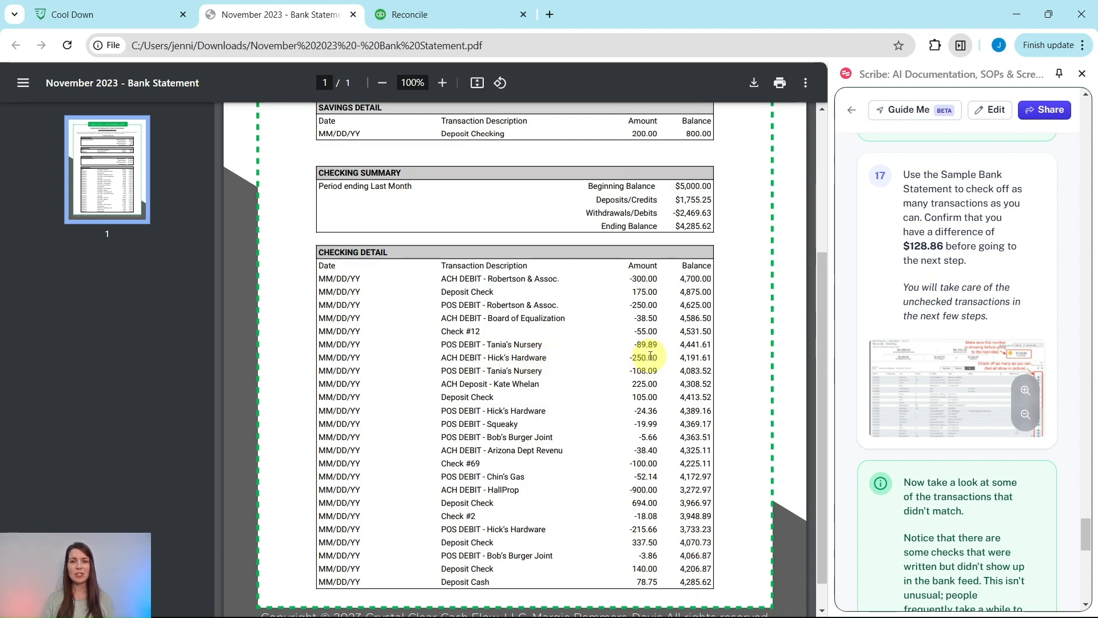
click(426, 15)
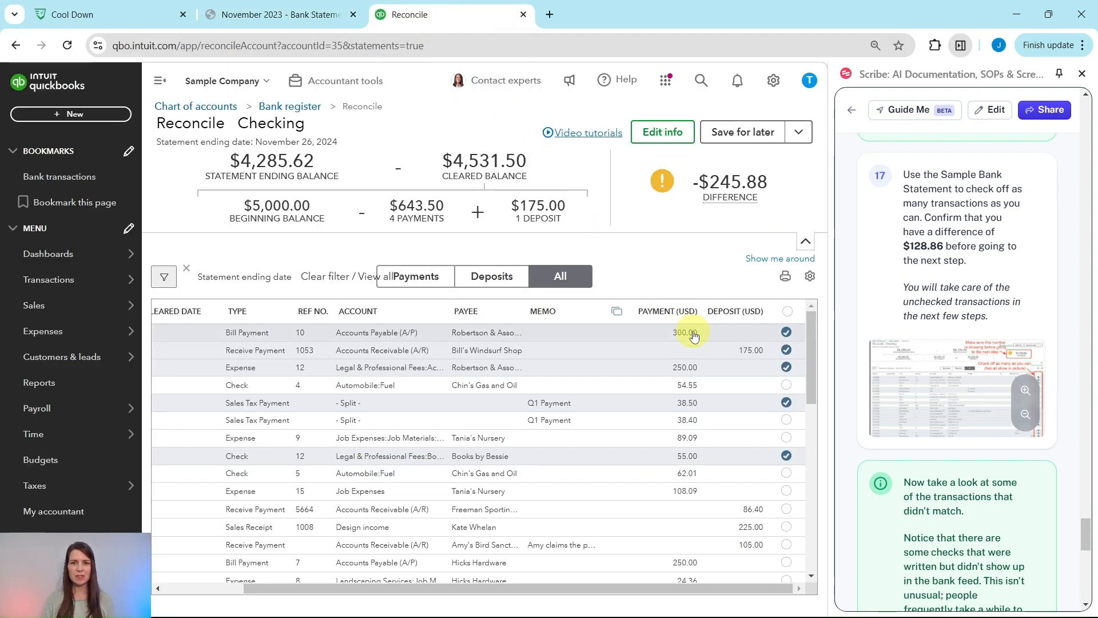
scroll(712, 379, down, 5)
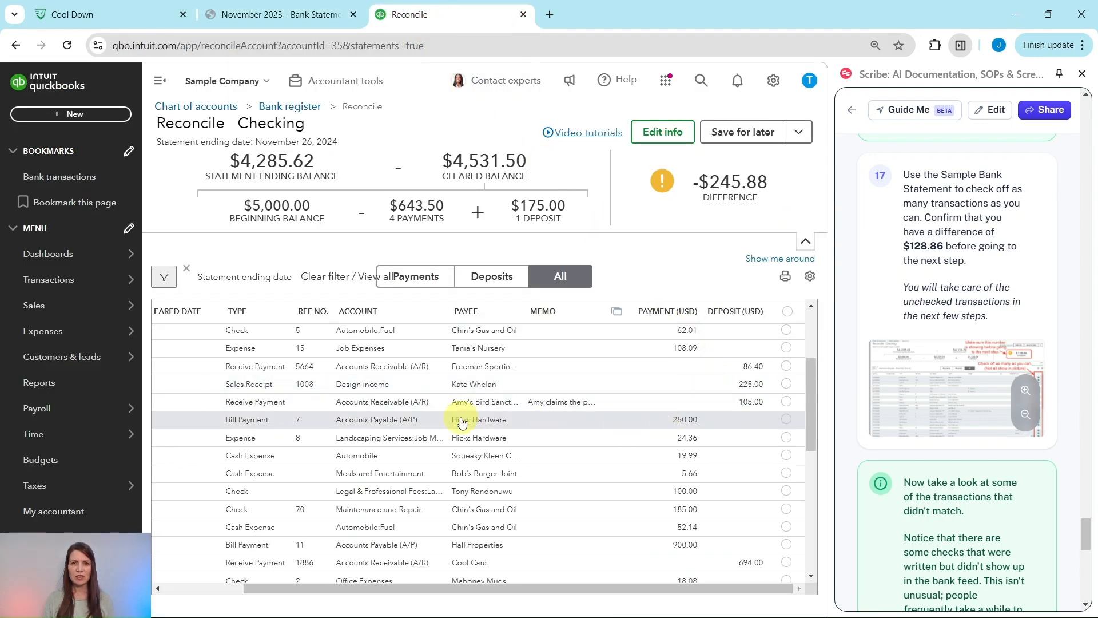
click(787, 424)
Match the 108.09 Tania's Nursery expense and the 225.00 sales receipt 1008 to the bank statement and mark both as cleared.
click(314, 15)
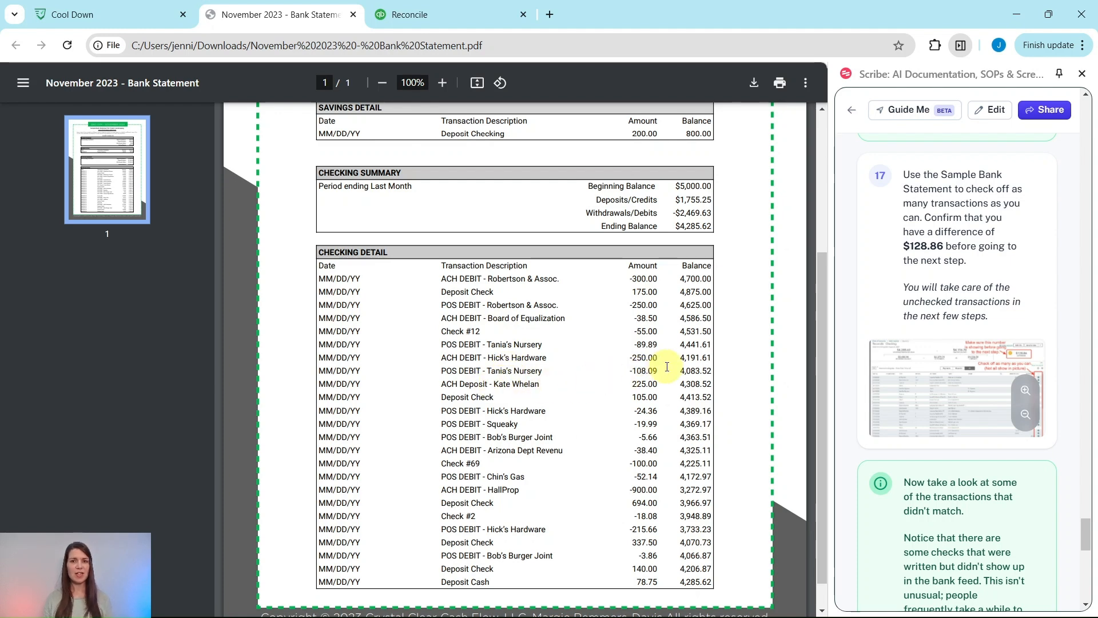
click(460, 17)
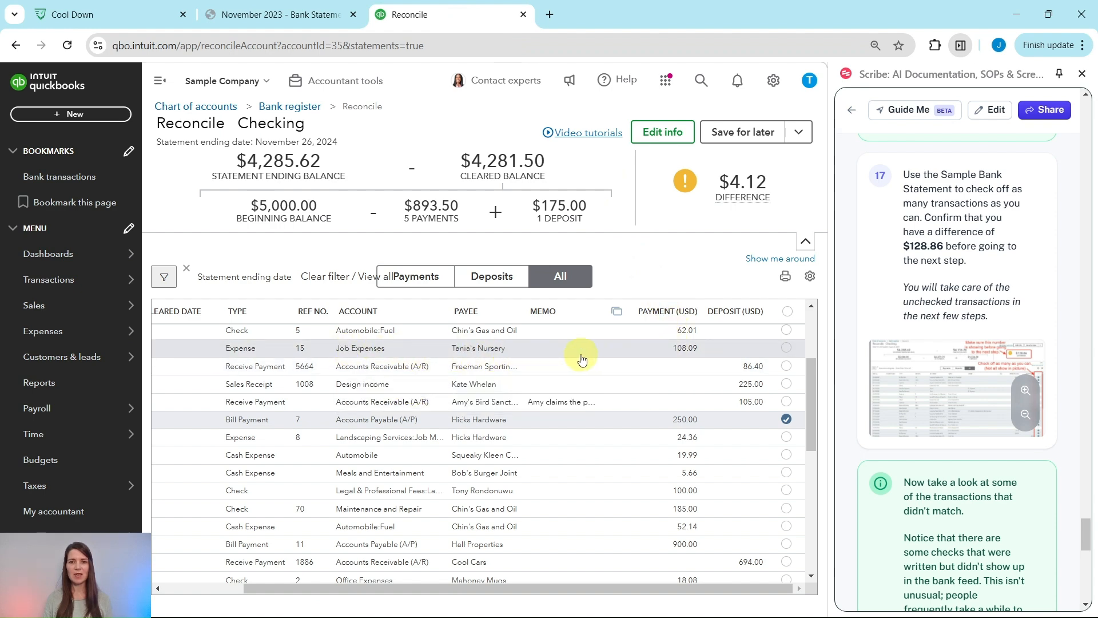
click(785, 350)
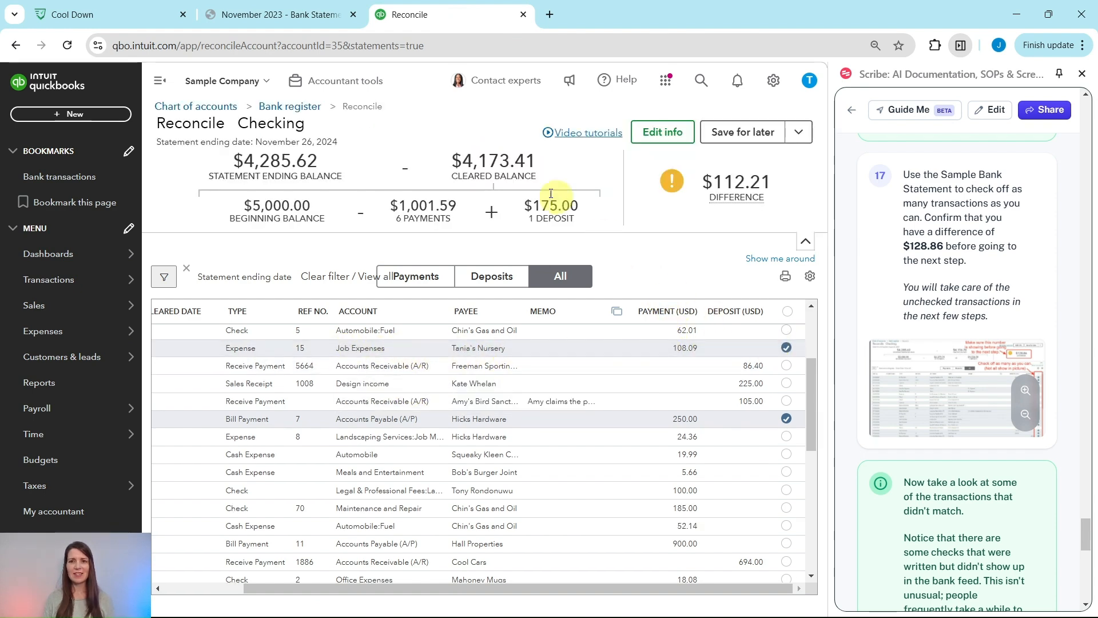
click(319, 13)
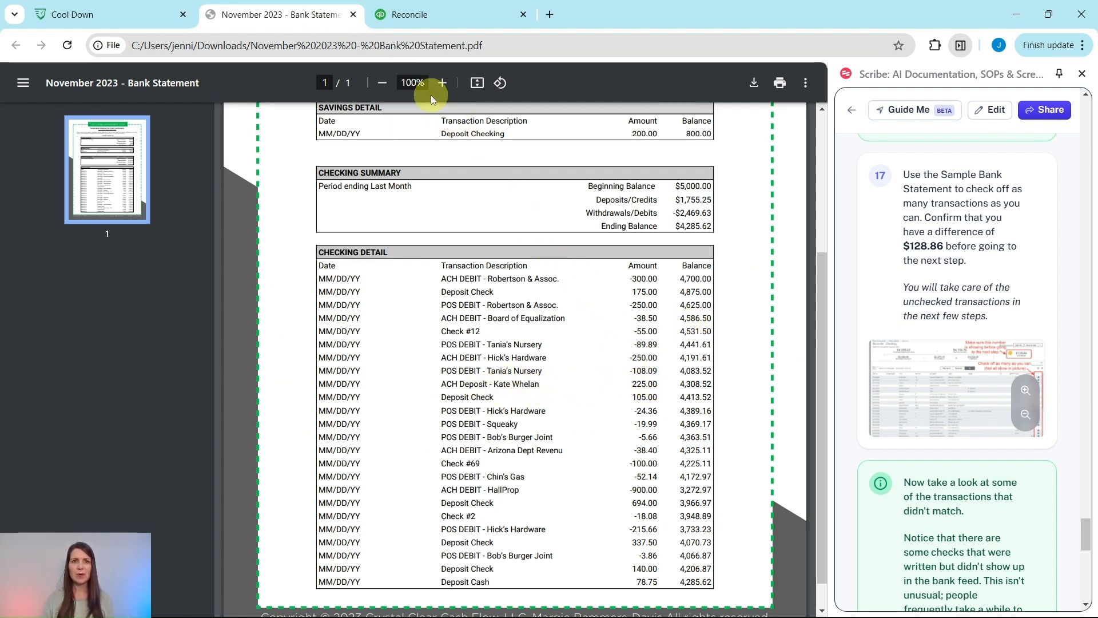
click(425, 16)
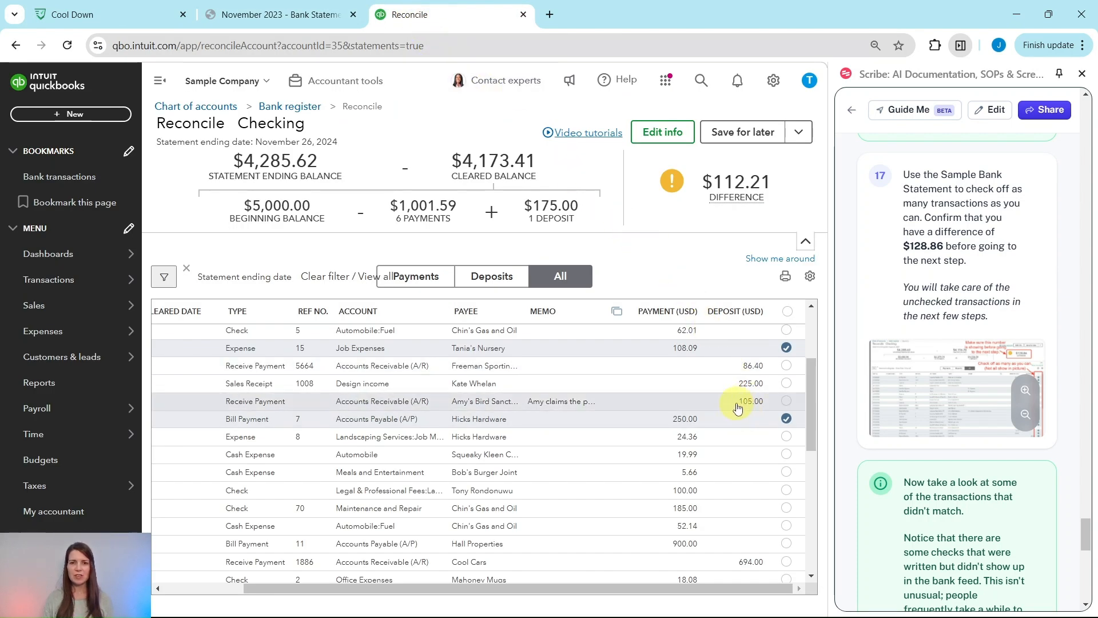
click(782, 386)
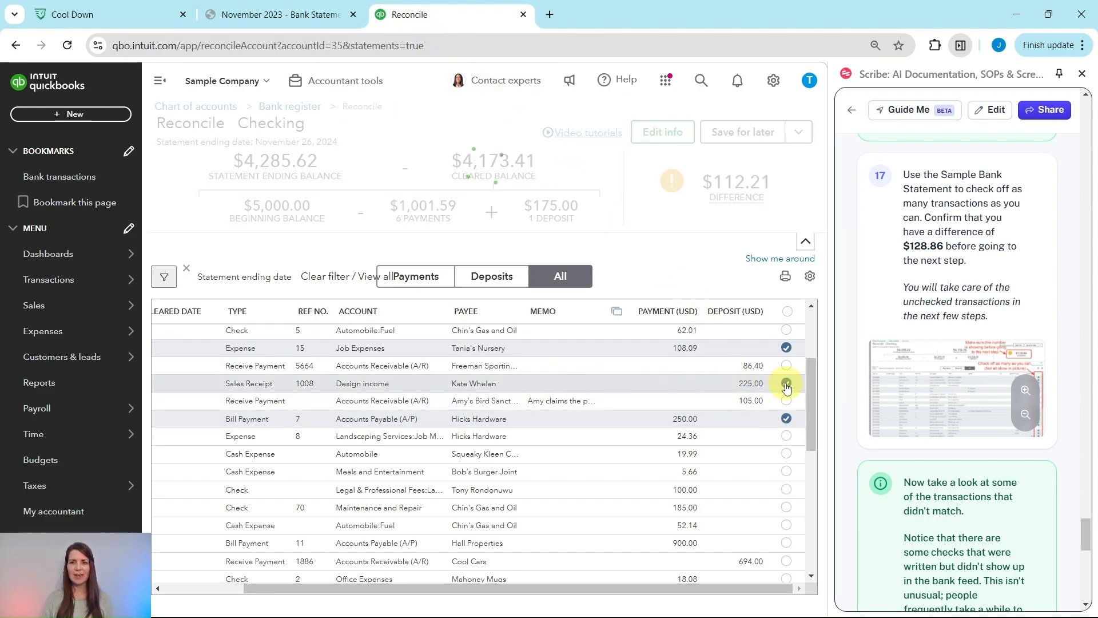
Match the 105.00 received payment and the 24.36 Hicks Hardware expense to the bank statement and mark both as cleared.
click(281, 15)
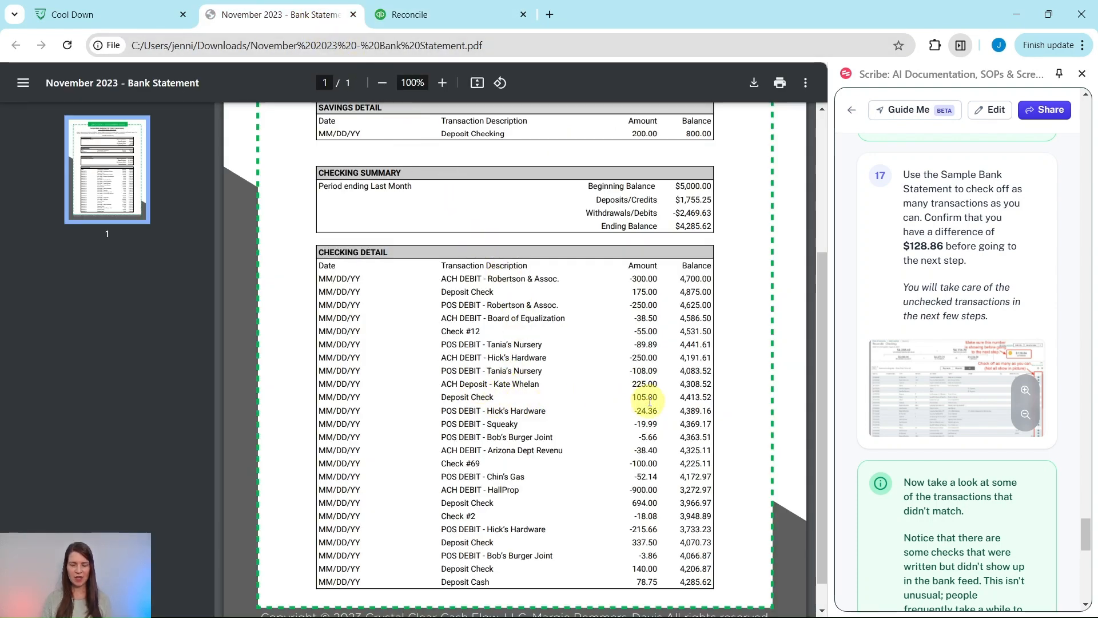
click(464, 17)
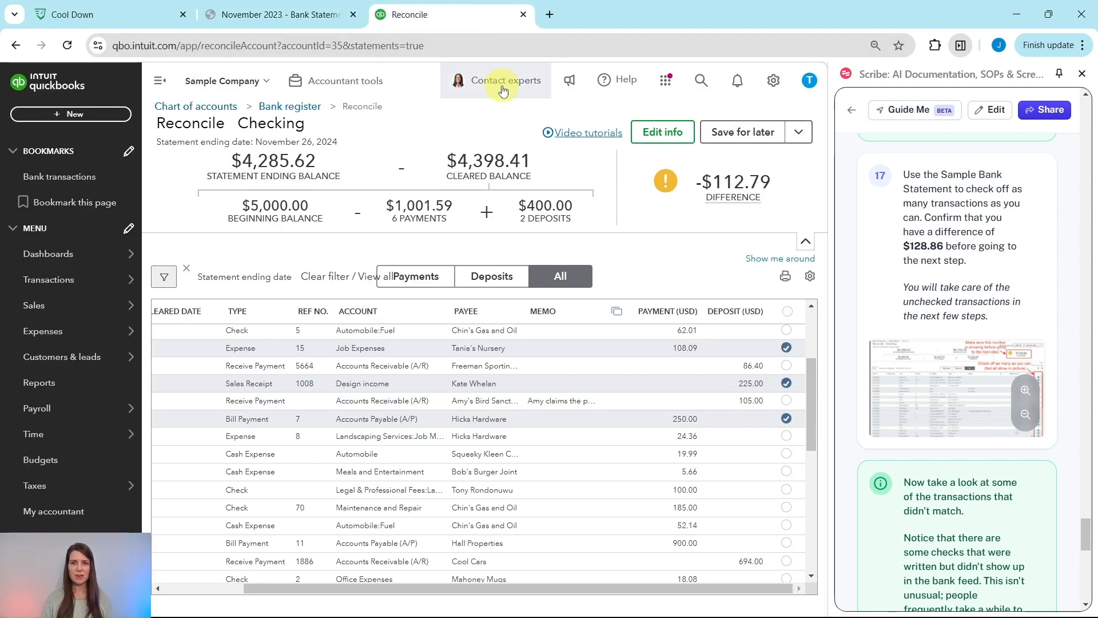
click(786, 401)
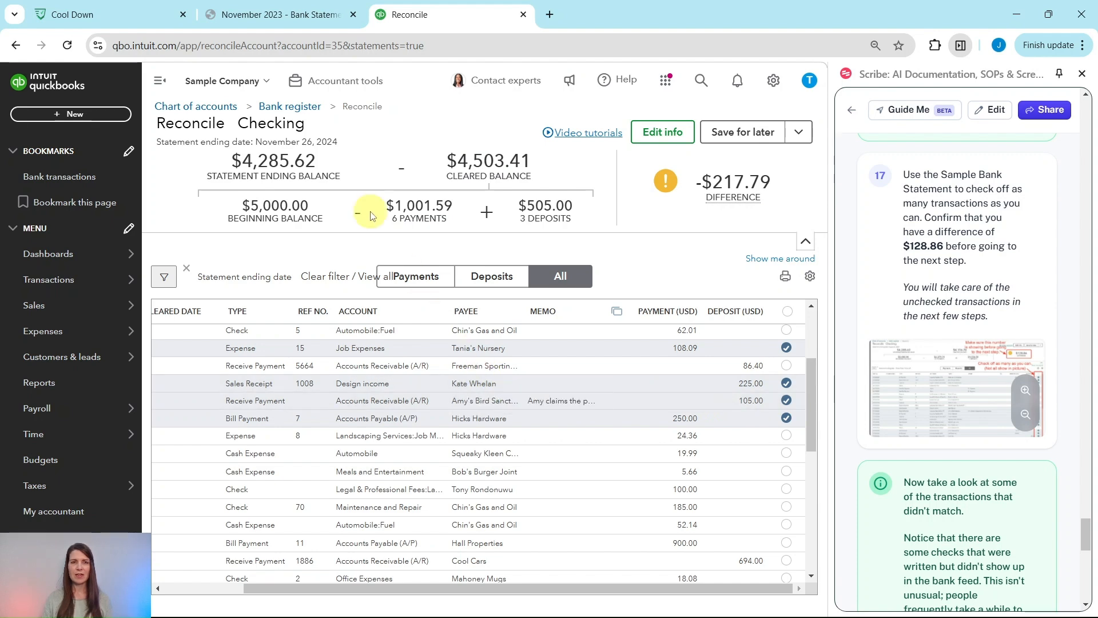
click(288, 14)
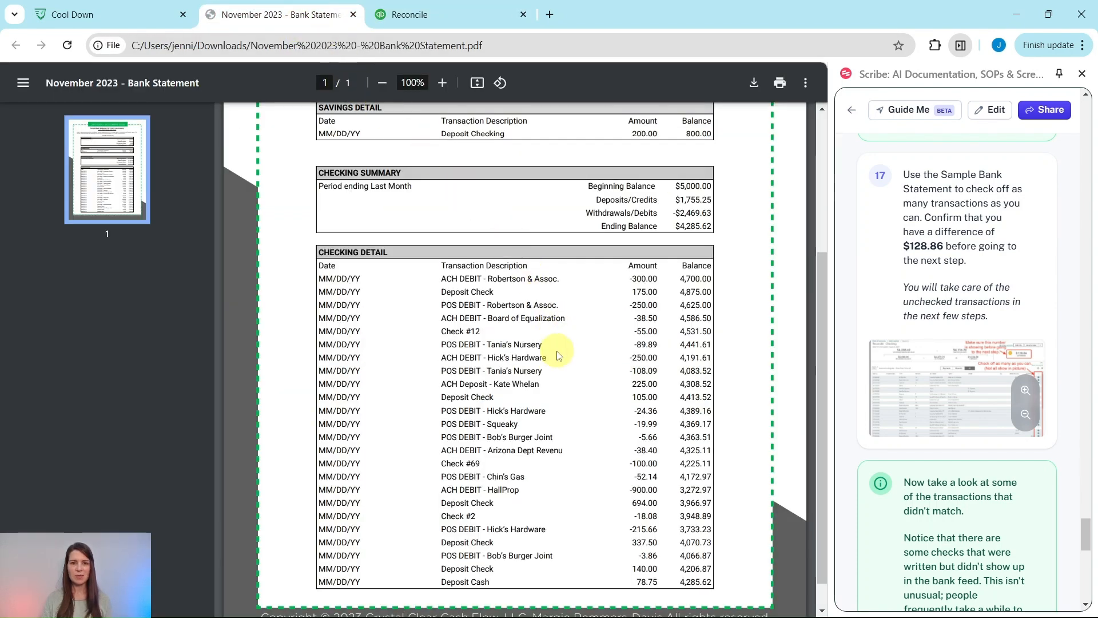
scroll(546, 382, down, 1)
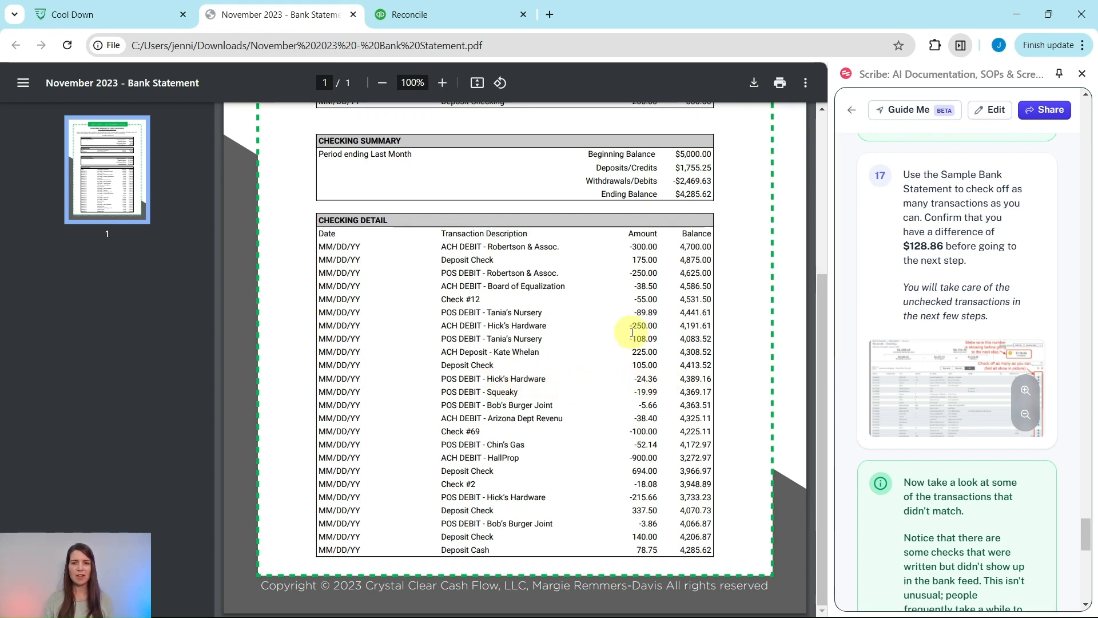
click(460, 15)
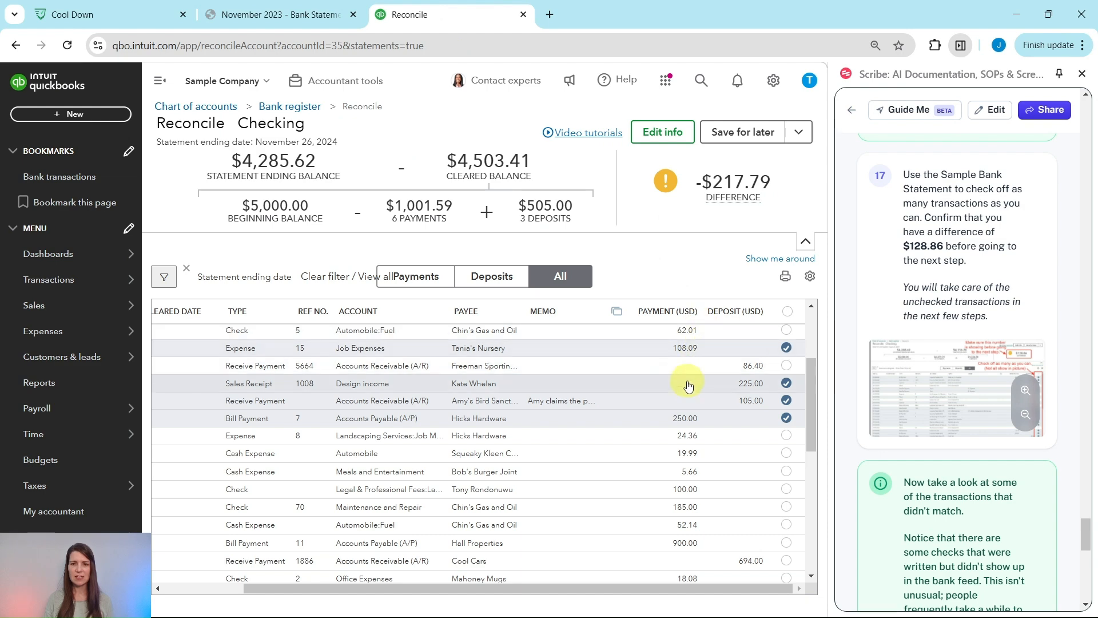
click(789, 438)
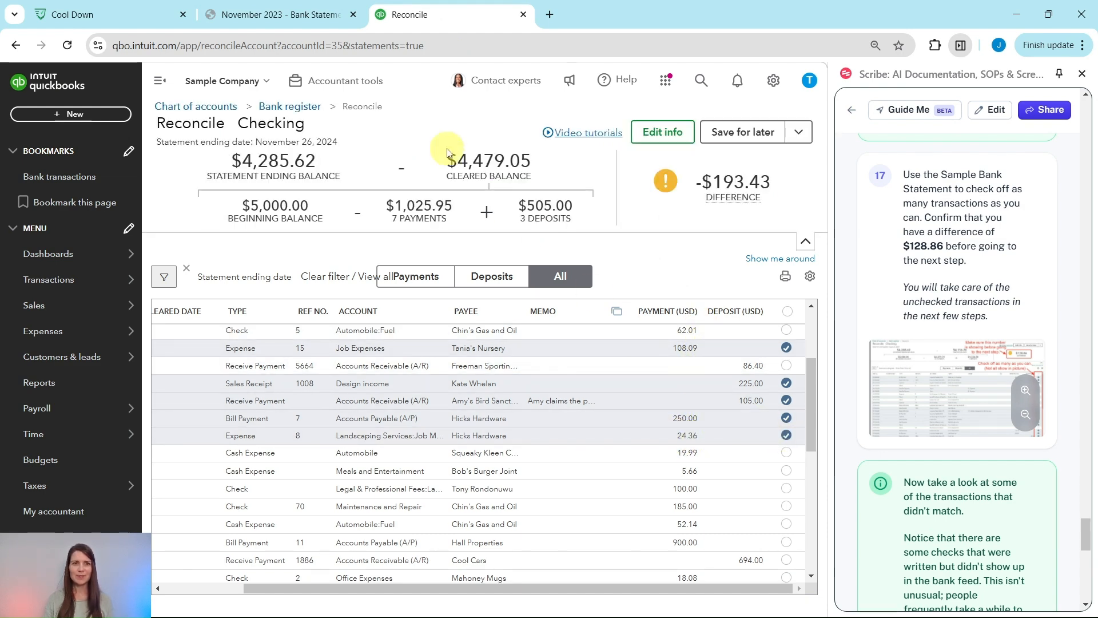
Mark the 19.99 Squeaky Kleen Car Wash cash expense as cleared and compare it with the payee's other 19.99 entry and the transaction dates.
click(305, 26)
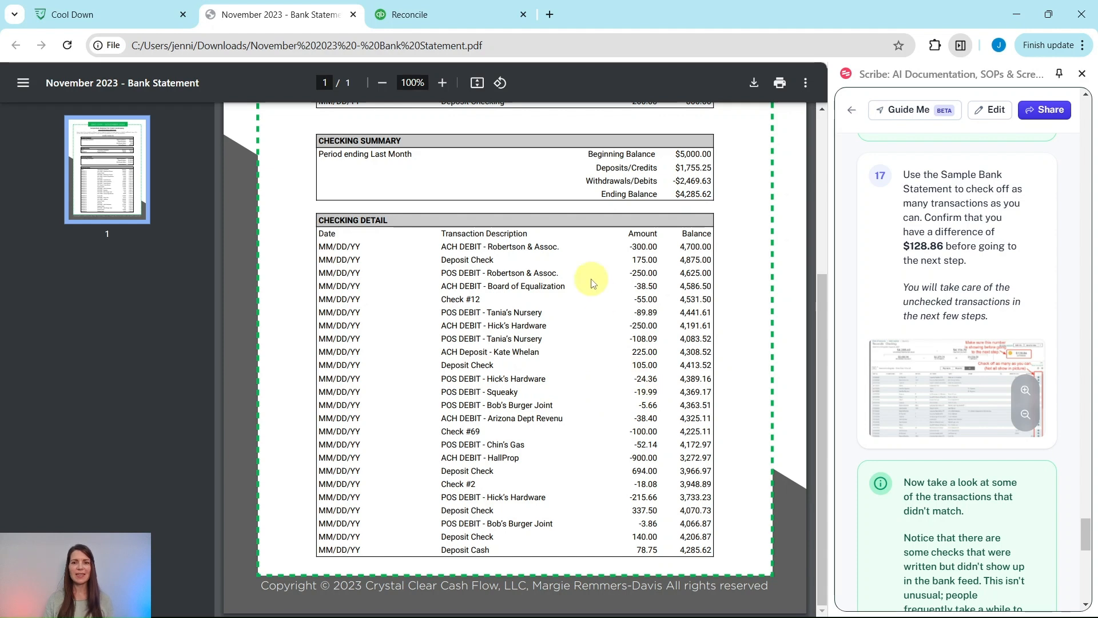
click(435, 15)
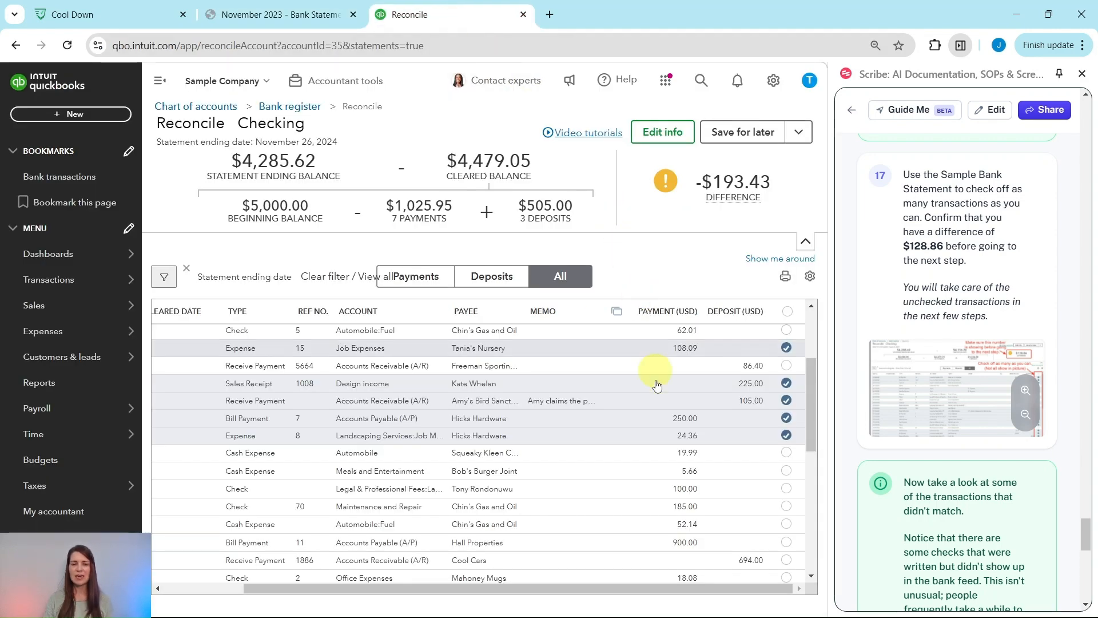
click(790, 455)
scroll(722, 443, down, 3)
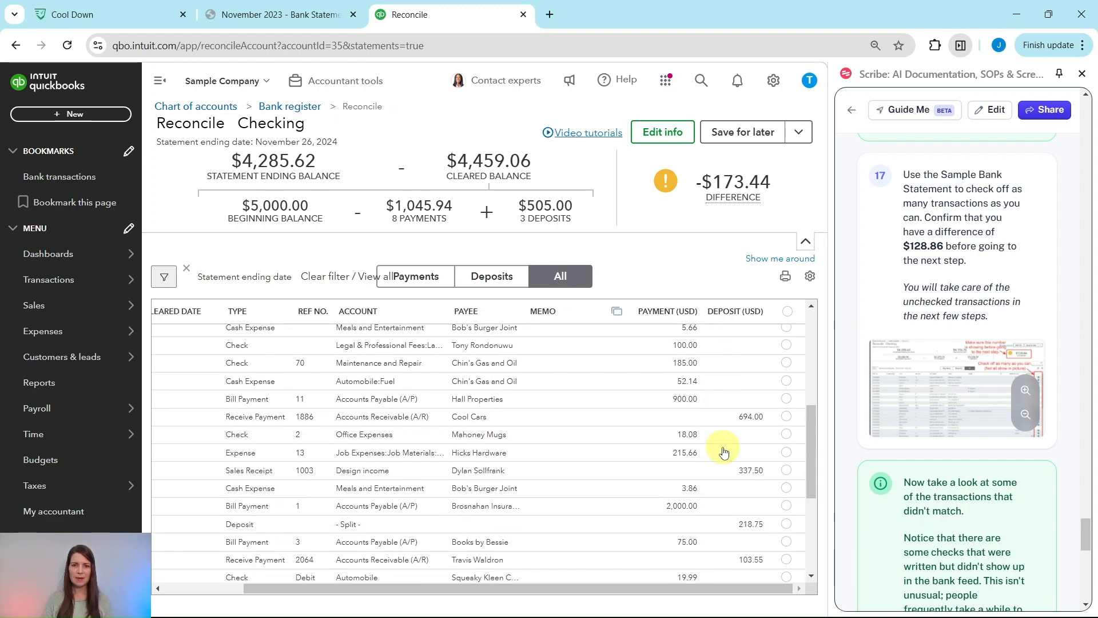
scroll(718, 440, down, 2)
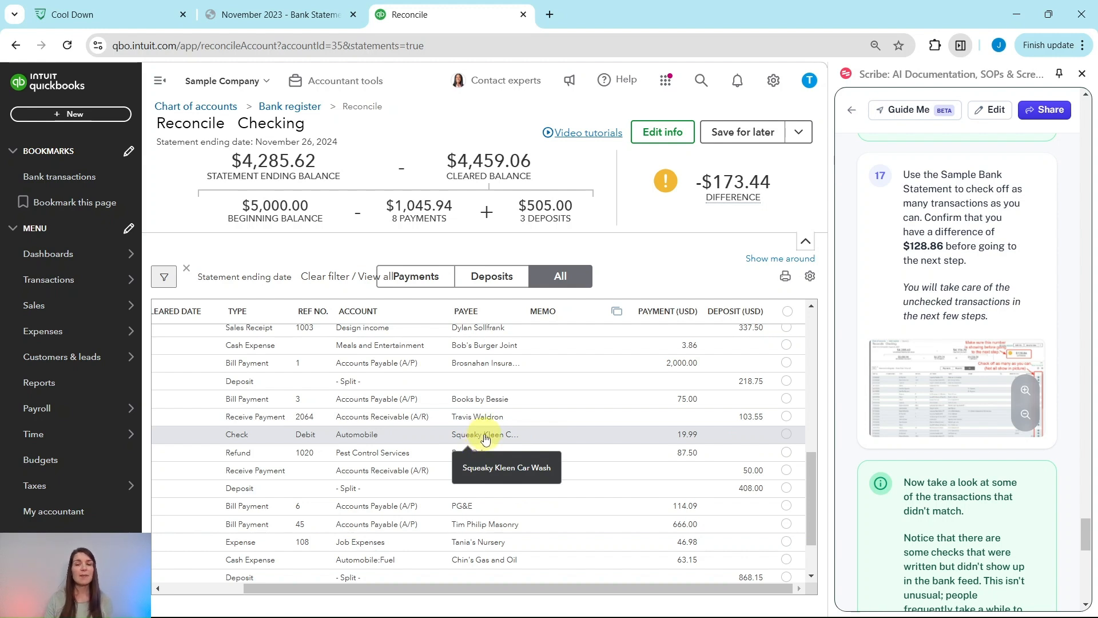
scroll(667, 438, up, 4)
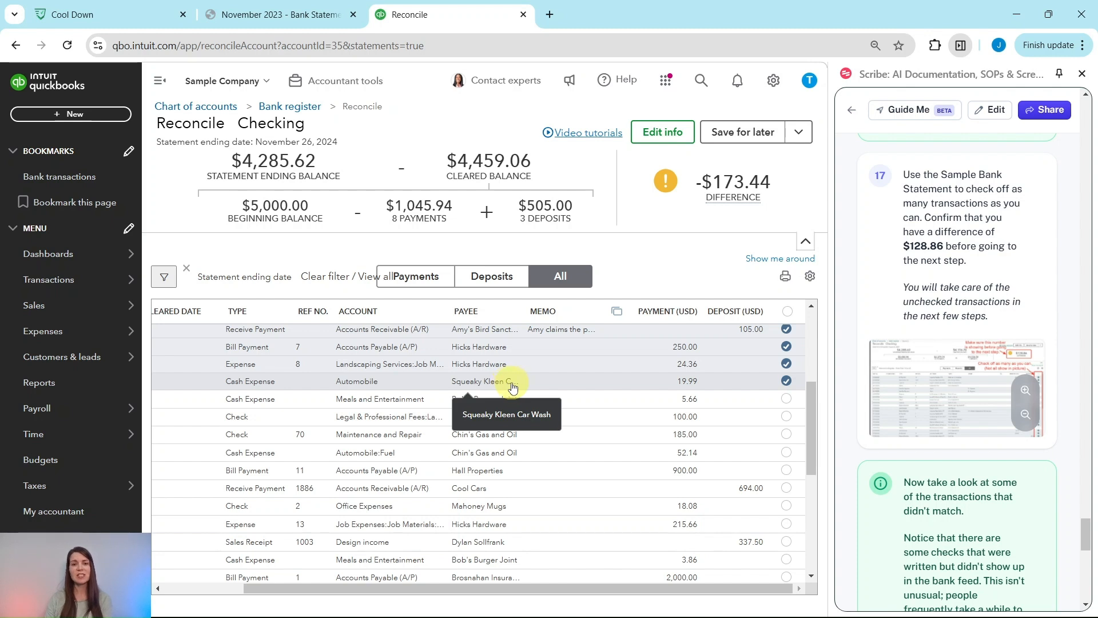
drag(581, 588, 435, 589)
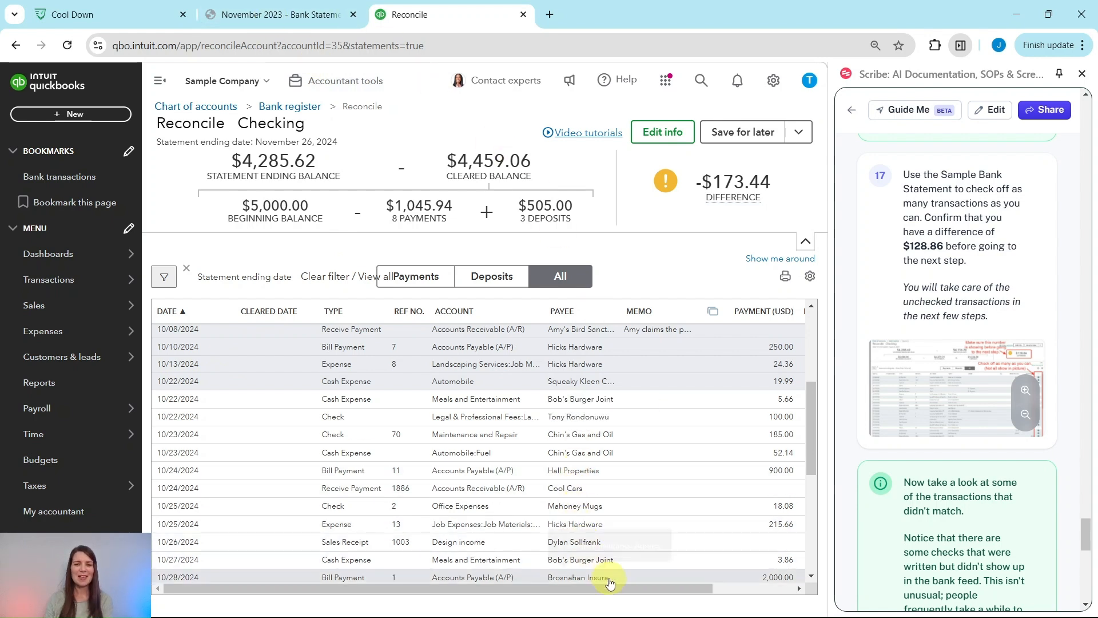
drag(609, 588, 729, 586)
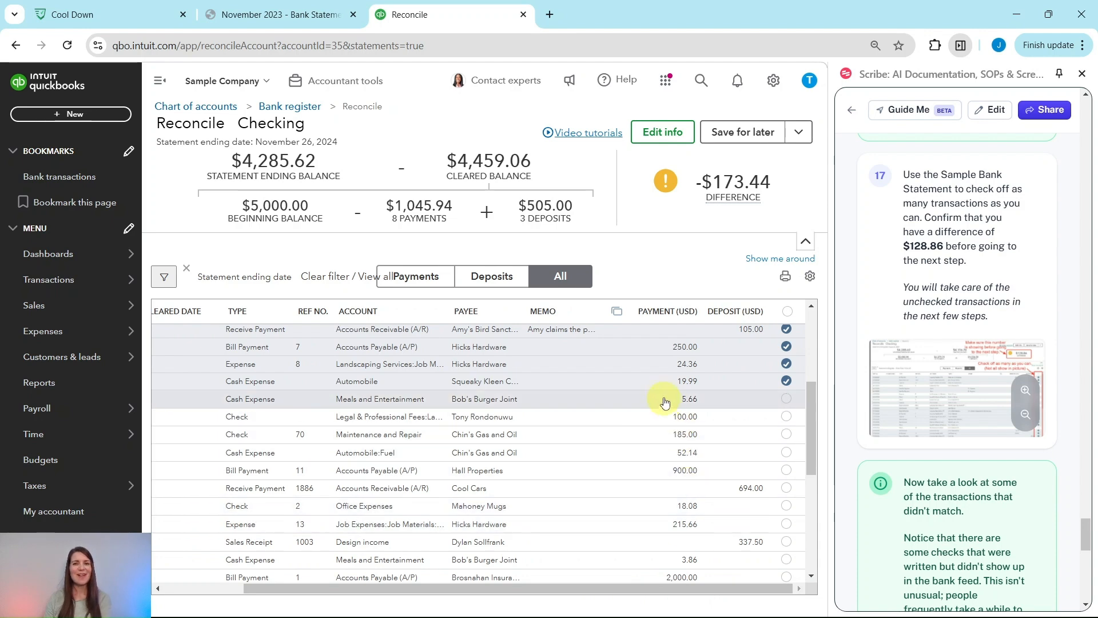
Match the 5.66 Bob's Burger Joint cash expense to the bank statement, mark it as cleared, and recheck the statement.
click(301, 13)
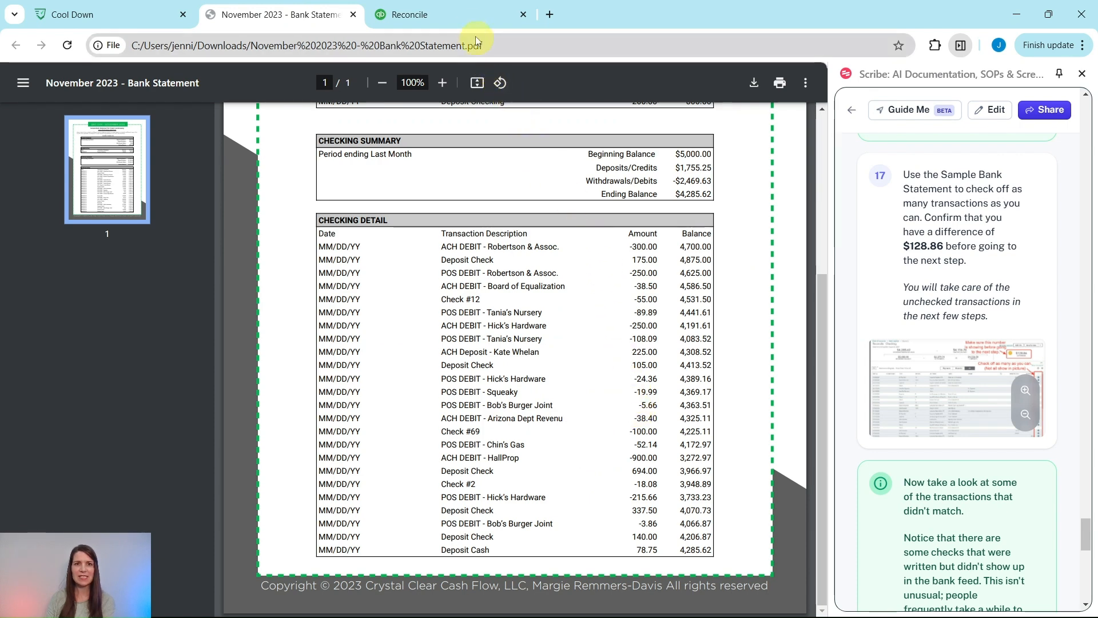
click(469, 16)
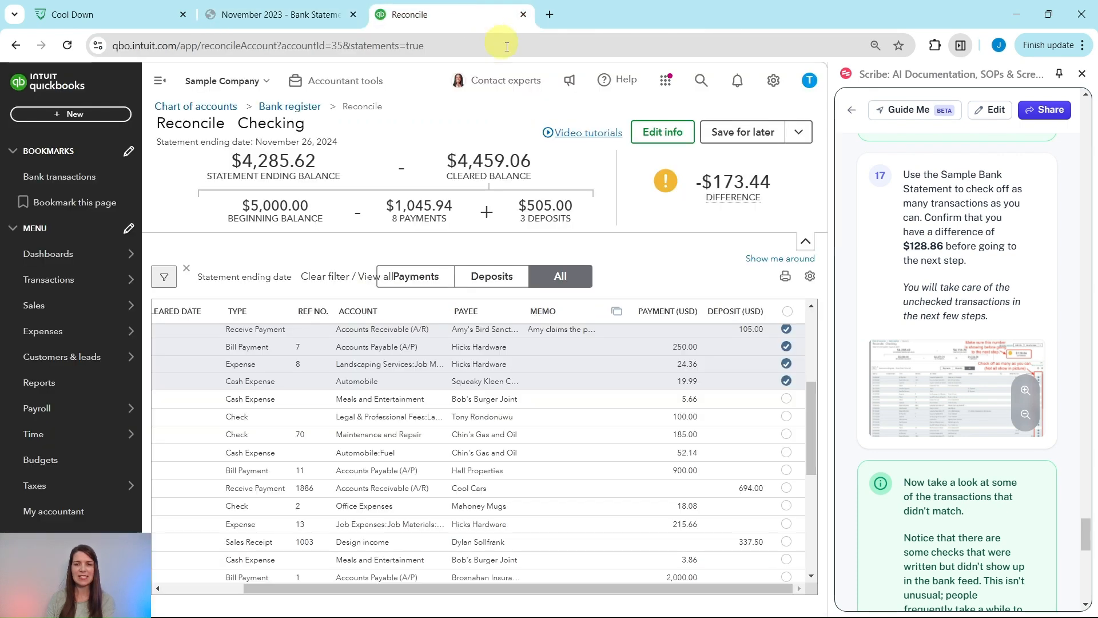
click(785, 400)
click(289, 13)
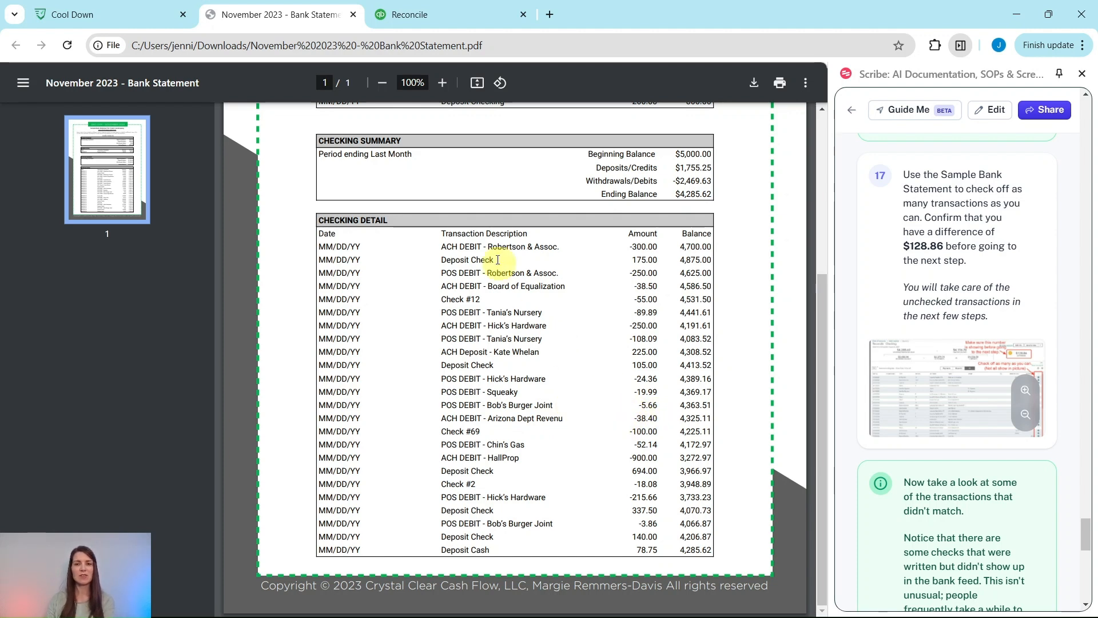
Match the 38.40 sales tax payment to the bank statement and mark it as cleared.
click(435, 15)
scroll(688, 419, up, 5)
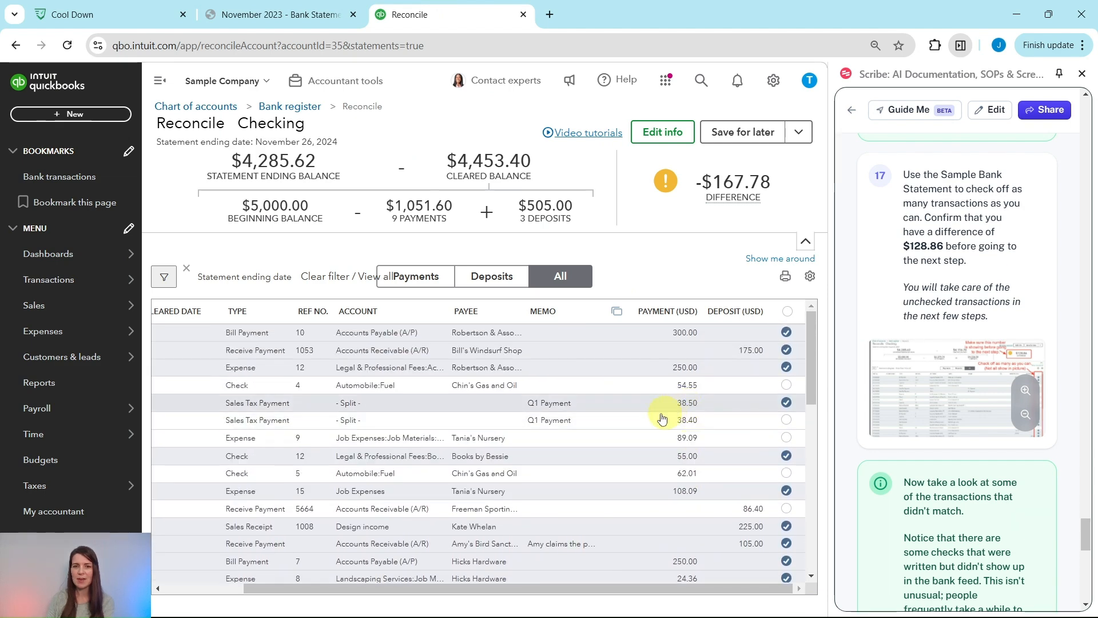
click(787, 421)
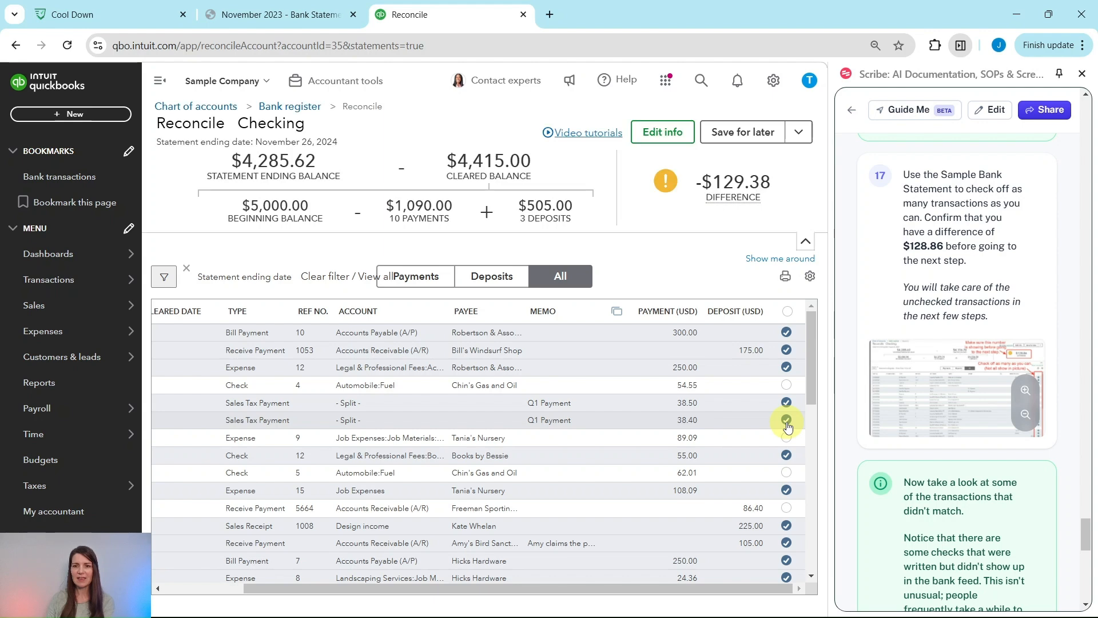
Match check 69 for 100.00 on the bank statement to the 100.00 legal fees check and mark it as cleared.
click(330, 22)
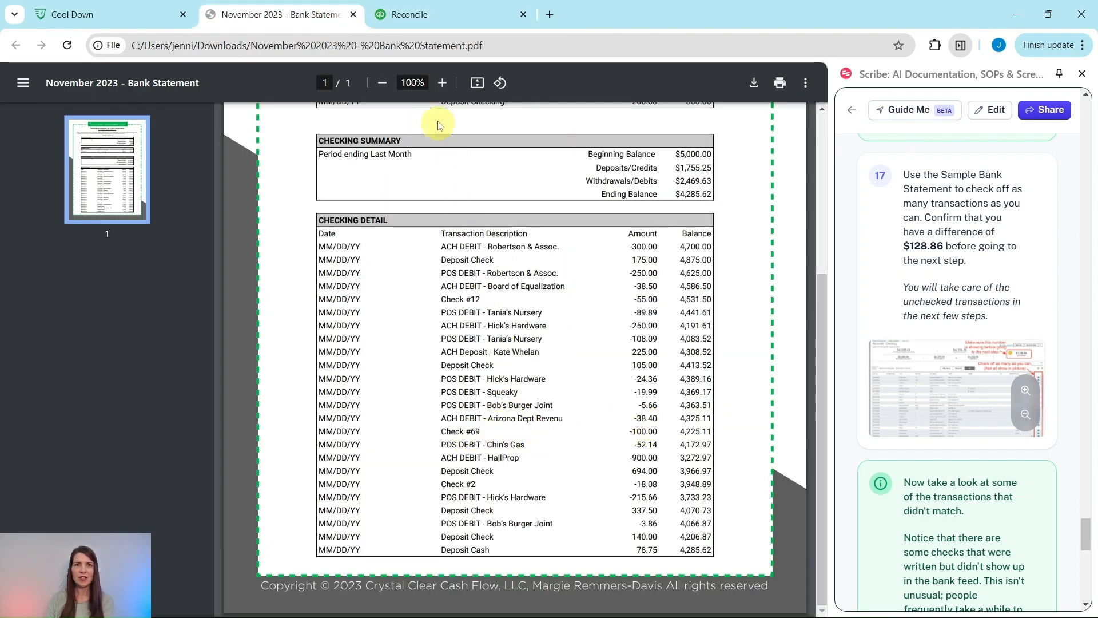
click(433, 17)
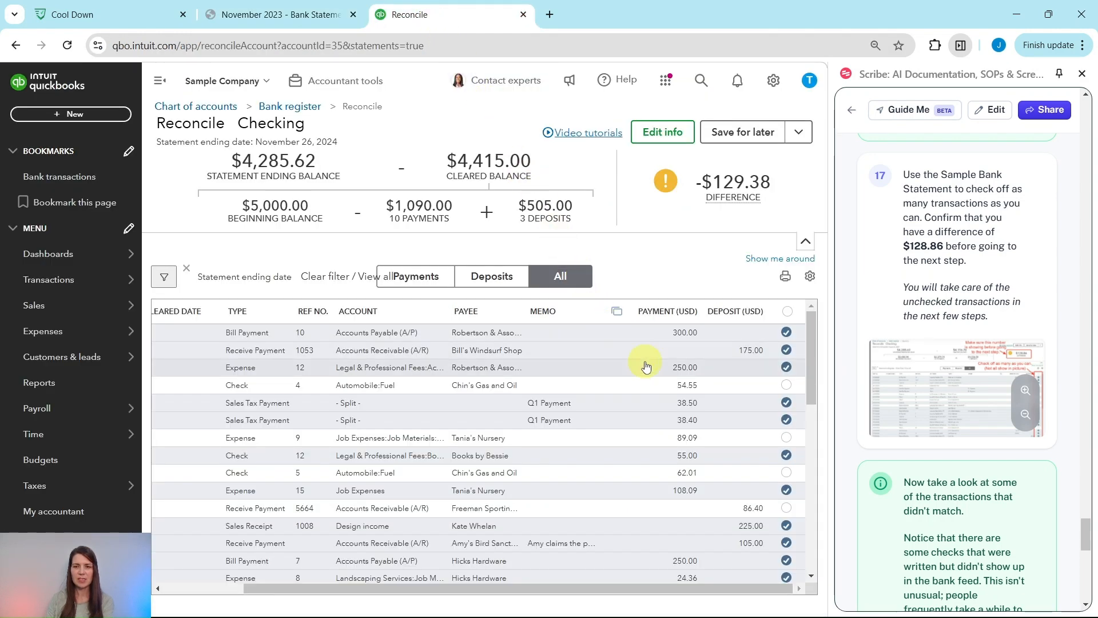
scroll(680, 362, down, 4)
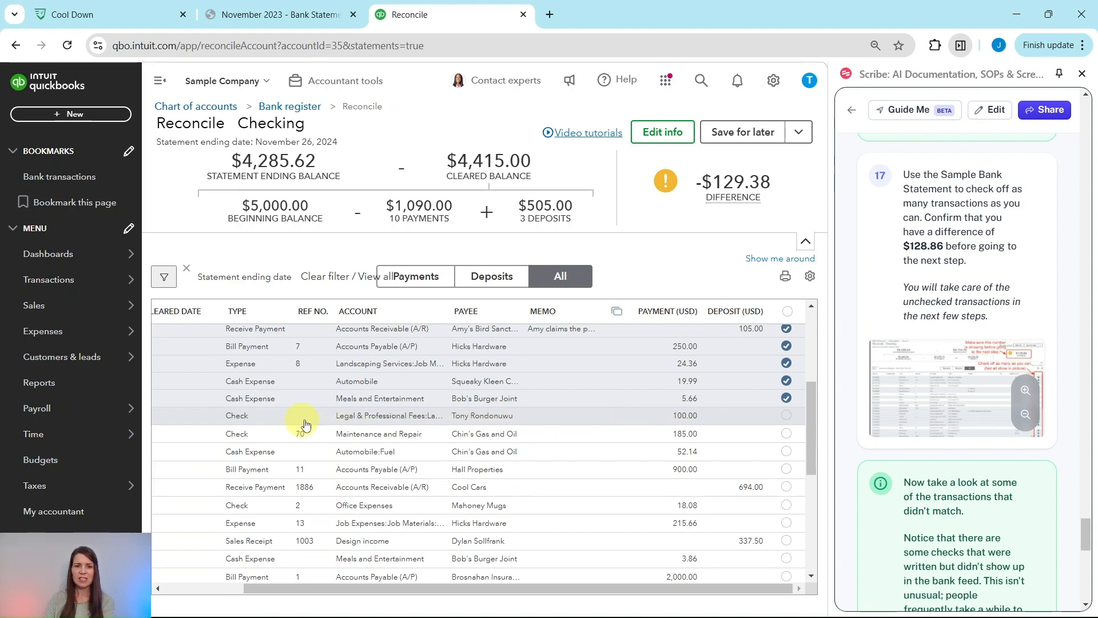
scroll(688, 421, down, 5)
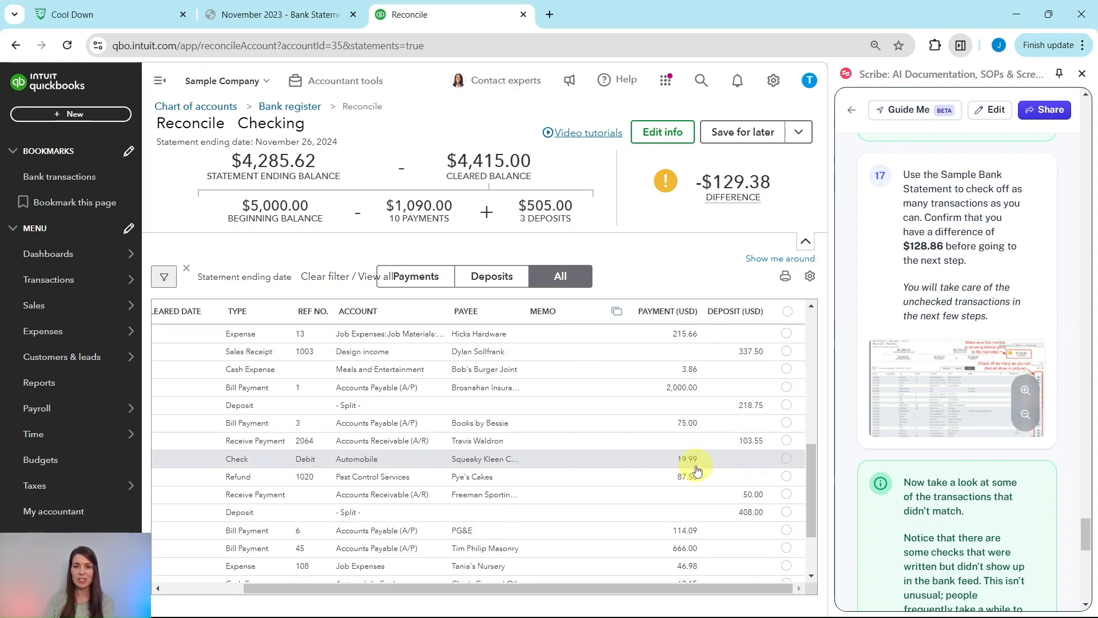
scroll(688, 540, up, 6)
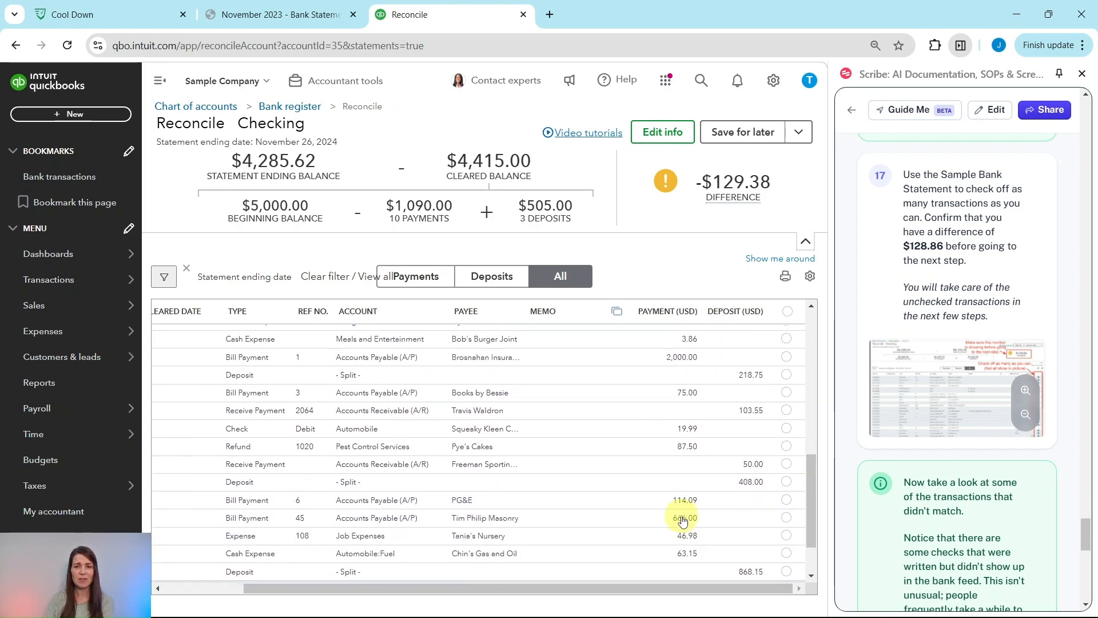
scroll(677, 486, down, 2)
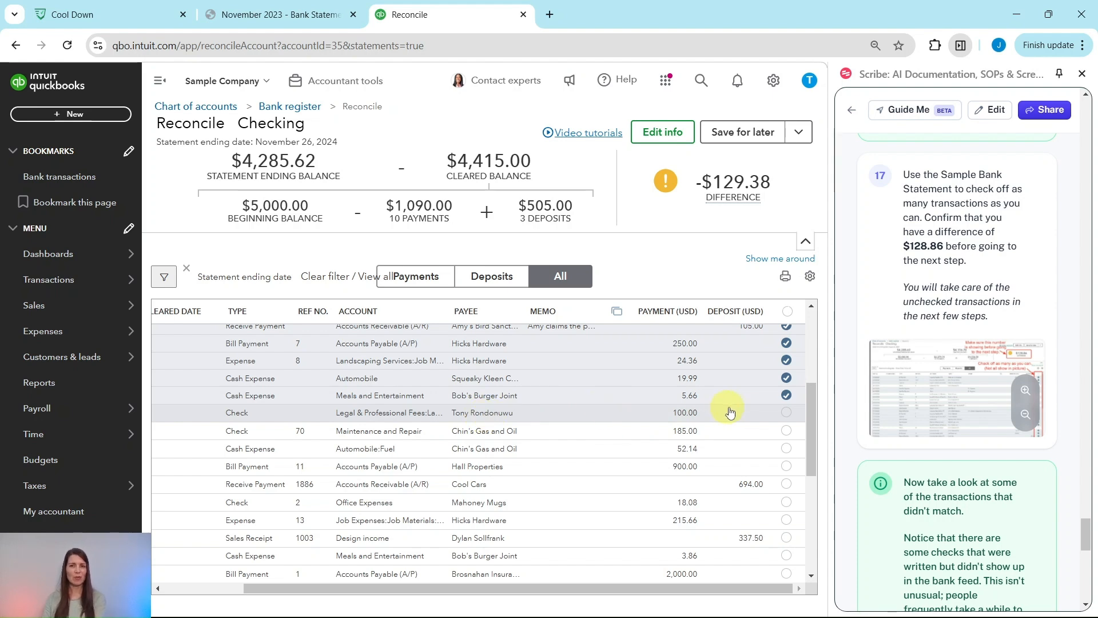
click(786, 415)
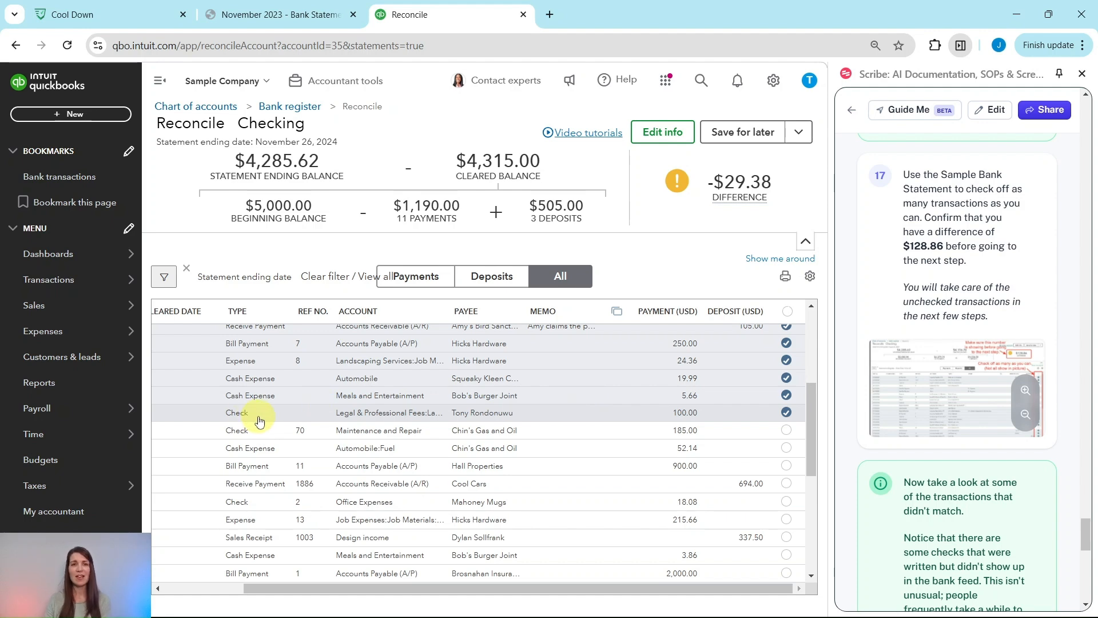
Match the 52.14 Chin's Gas and Oil cash expense to the bank statement and mark it as cleared.
click(301, 14)
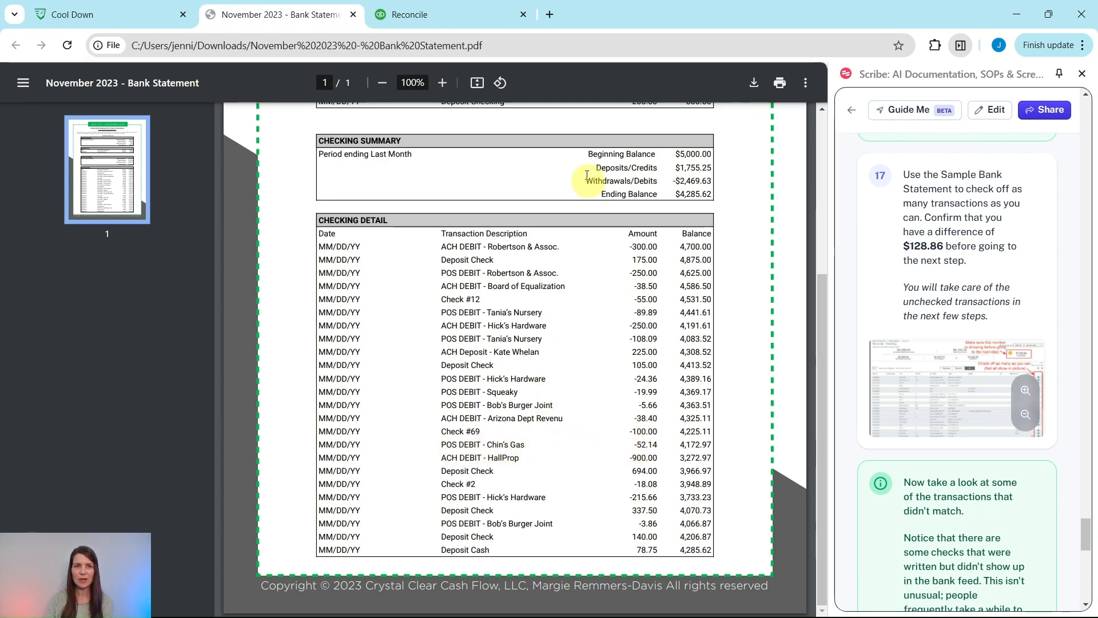
click(452, 19)
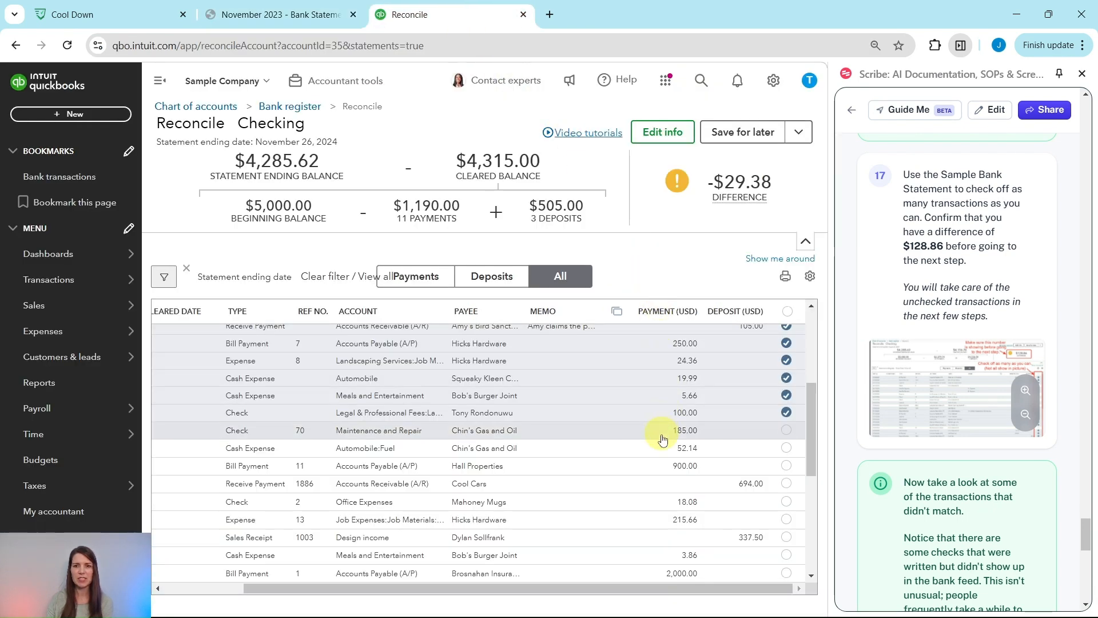
click(789, 449)
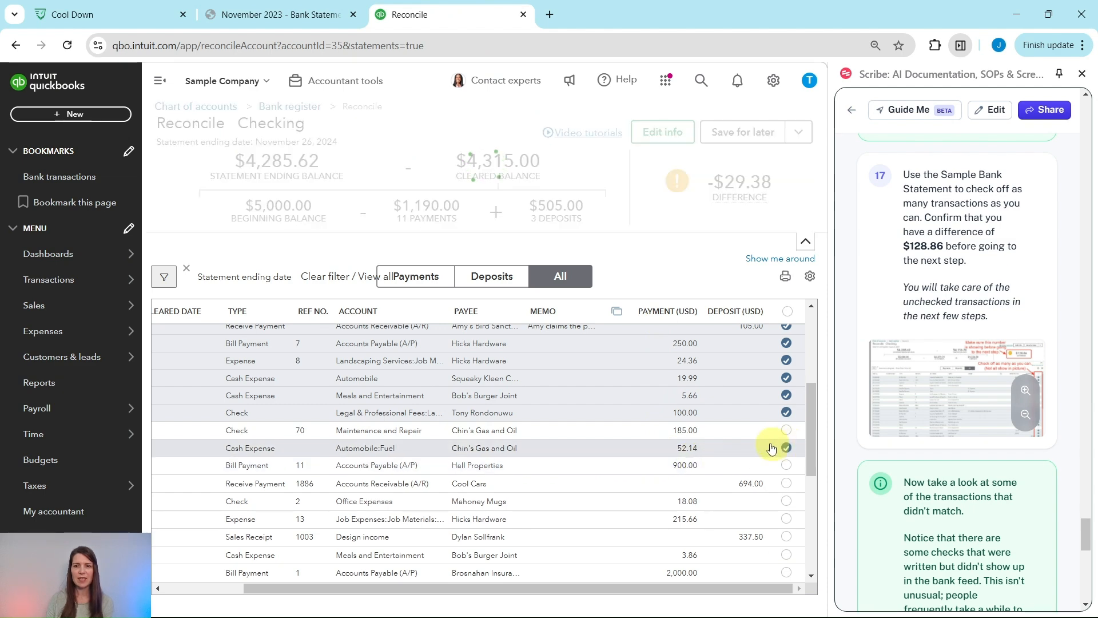
Mark the 900.00 Hall Properties bill payment as cleared and compare it with the other 900.00 entry, the Mastercard credit.
click(286, 17)
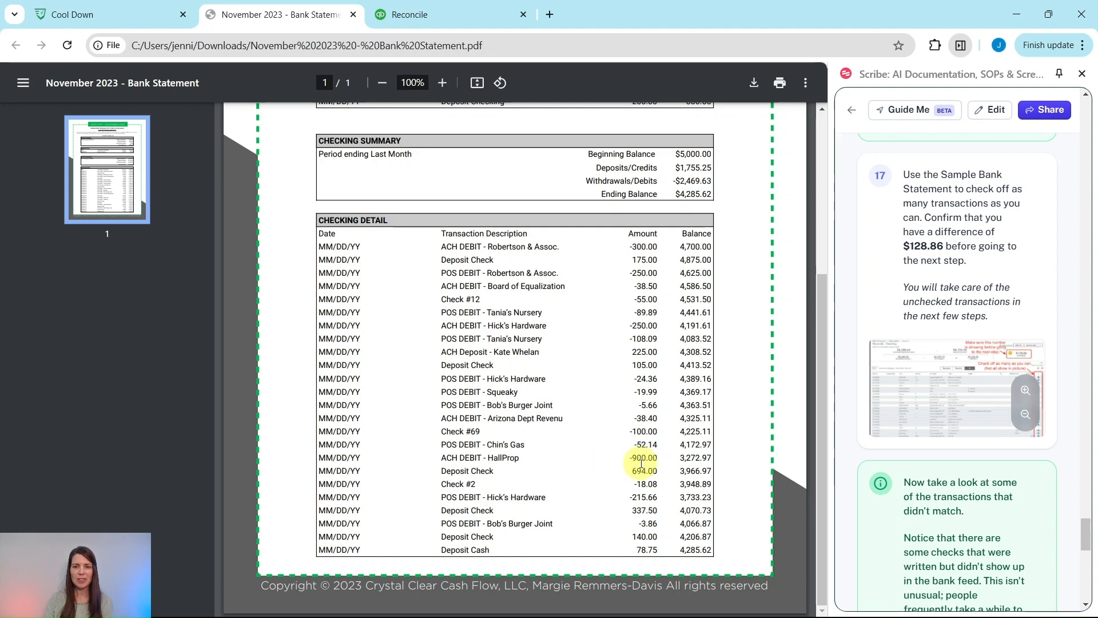
click(469, 28)
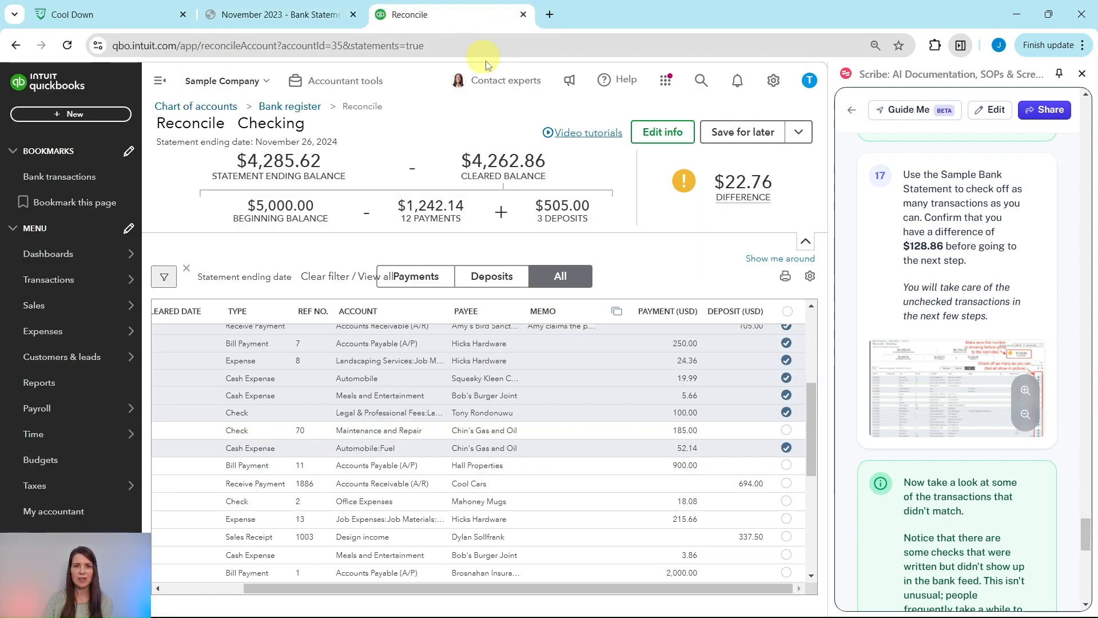
click(786, 468)
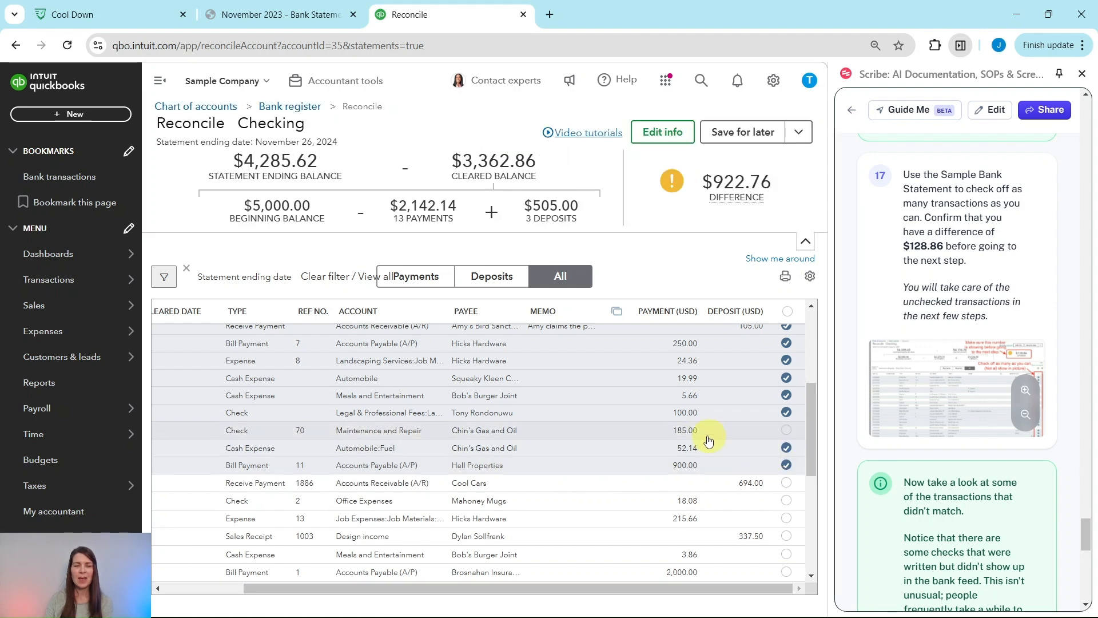
scroll(693, 431, down, 1)
scroll(693, 432, down, 3)
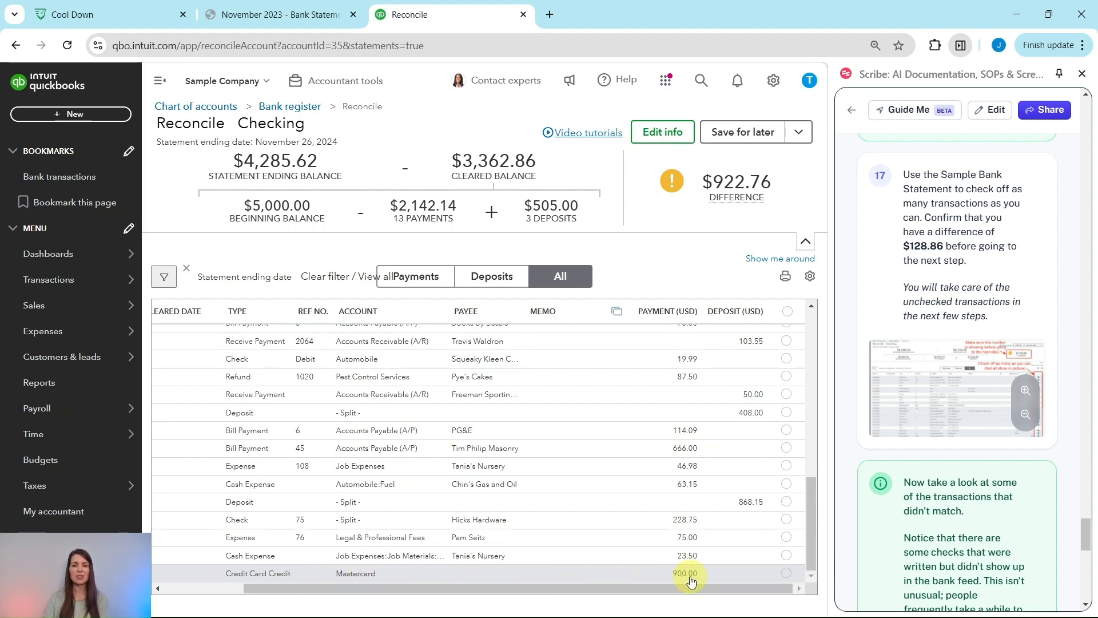
scroll(686, 526, up, 3)
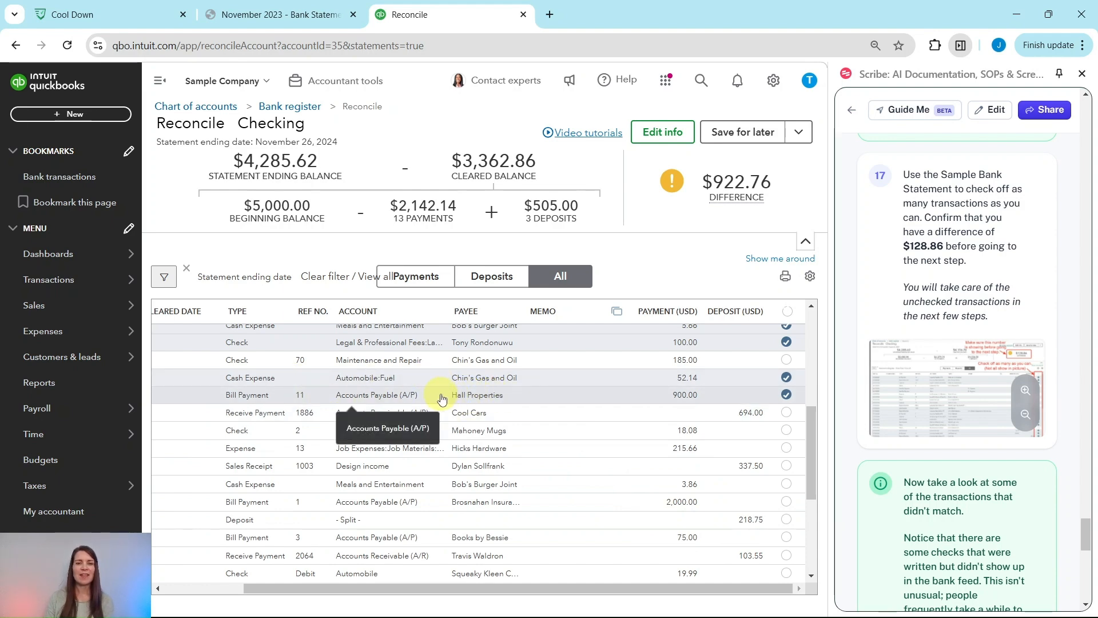
Match the 694.00 Cool Cars received payment and the 18.08 Mahoney Mugs check 2 to the bank statement and mark both as cleared.
click(276, 16)
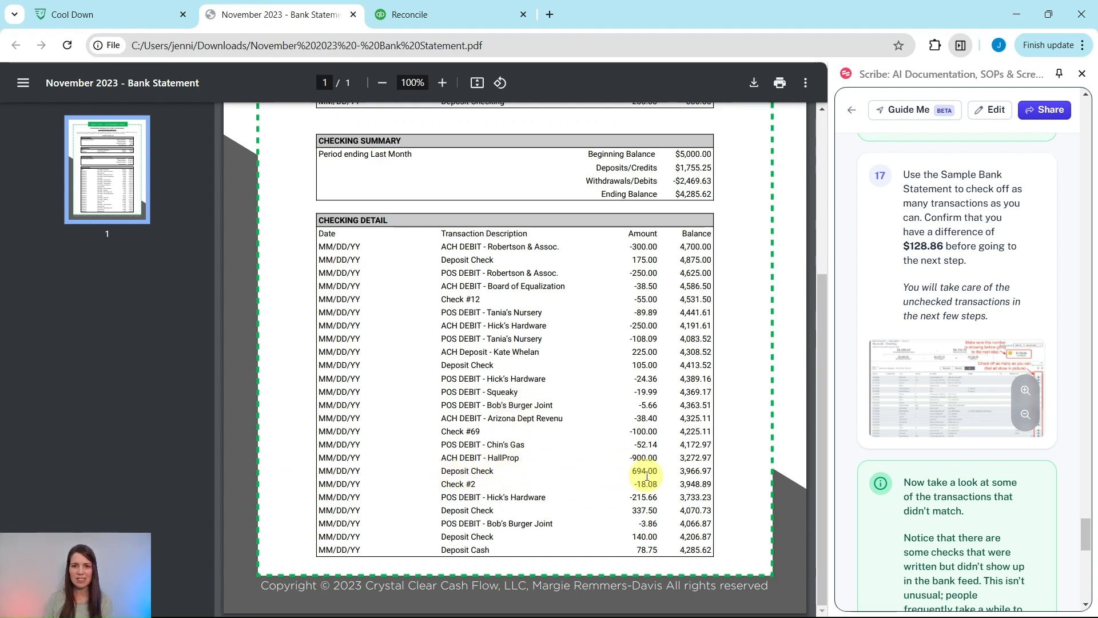
click(466, 18)
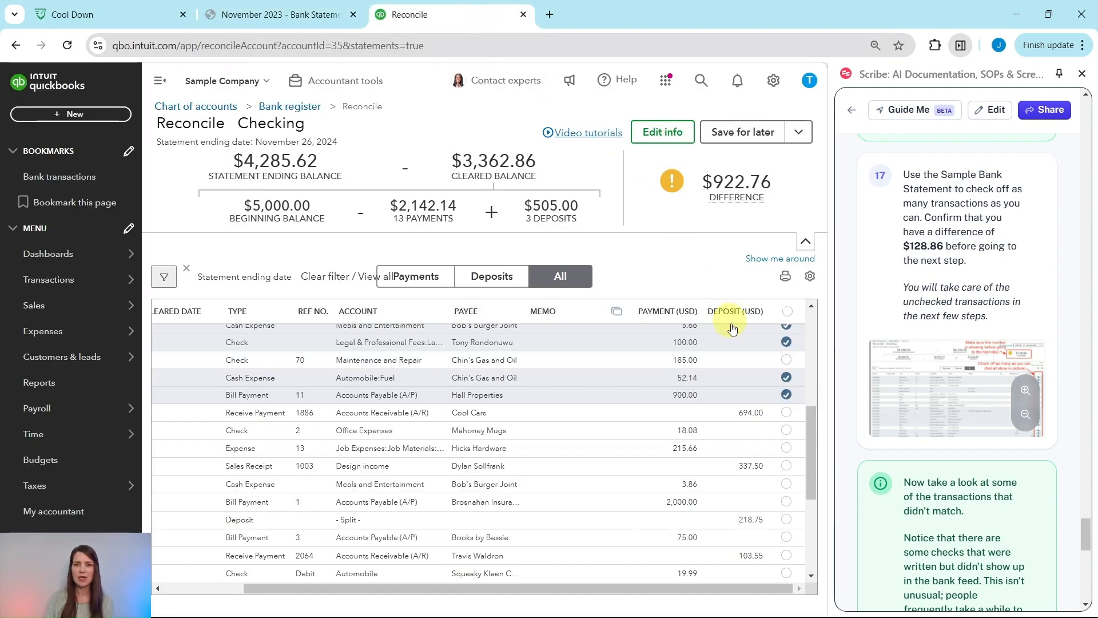
click(787, 414)
click(309, 14)
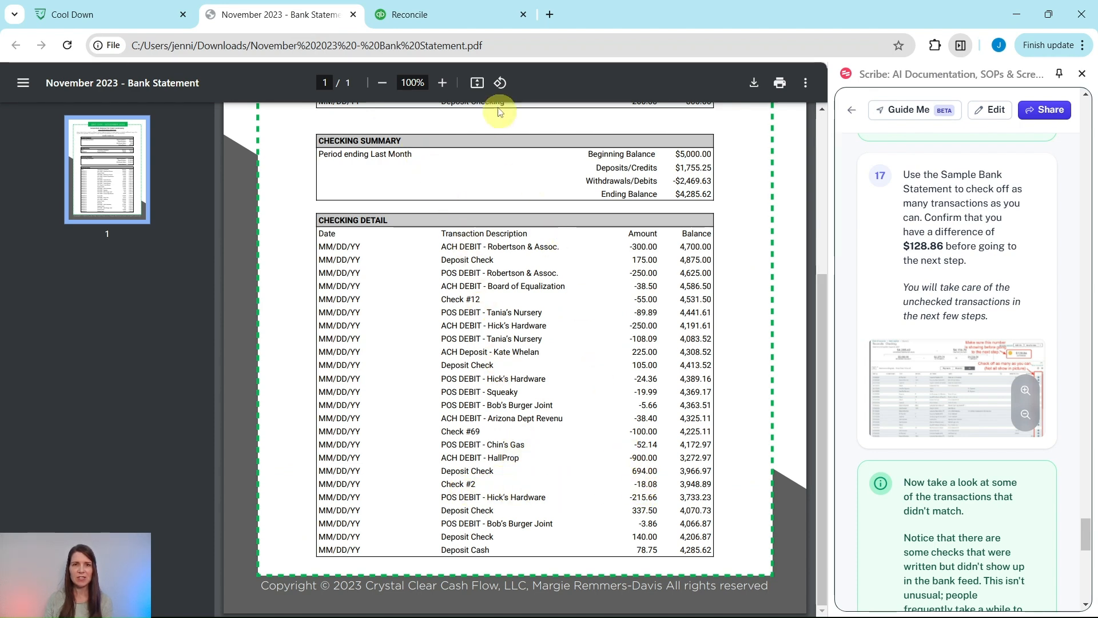
click(473, 16)
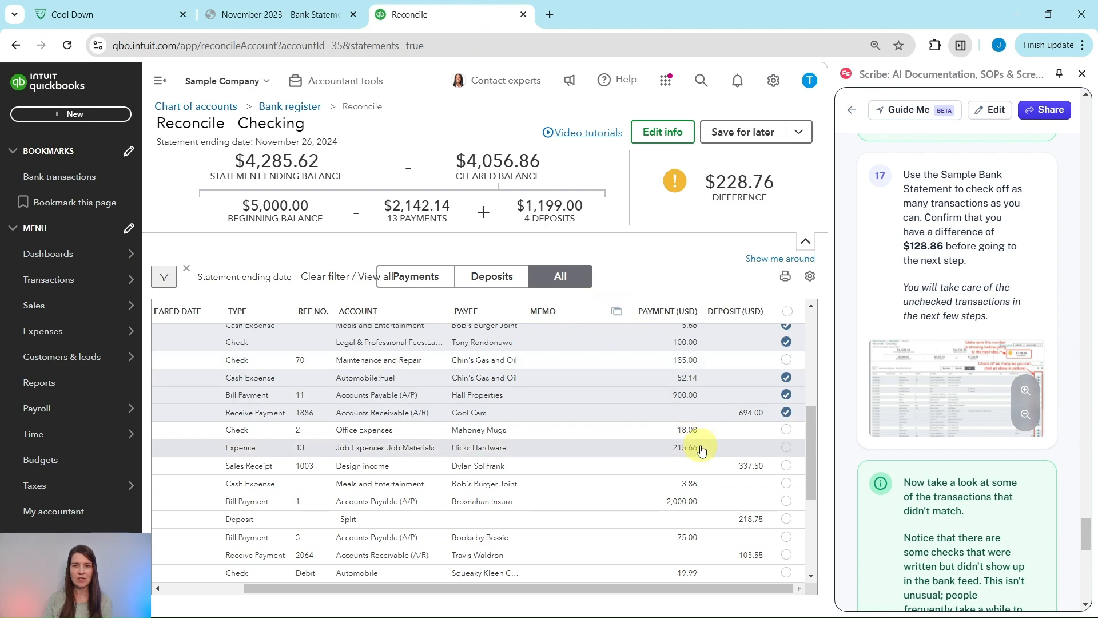
click(786, 430)
Match the 215.66 Hicks Hardware expense and the 337.50 sales receipt 1003 to the bank statement and mark both as cleared.
click(312, 24)
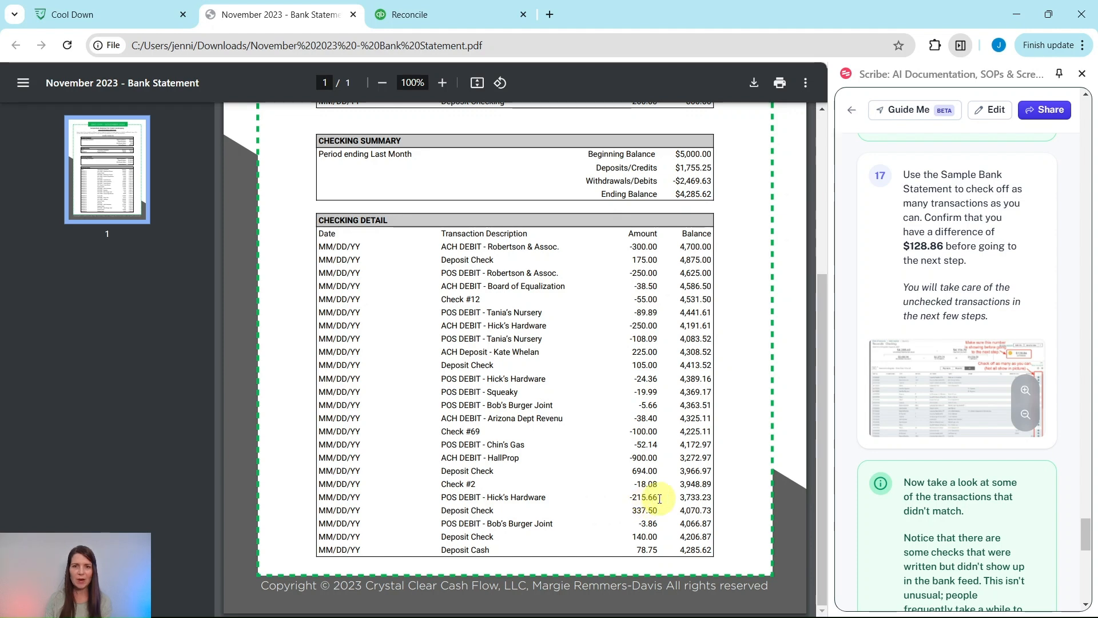
click(403, 16)
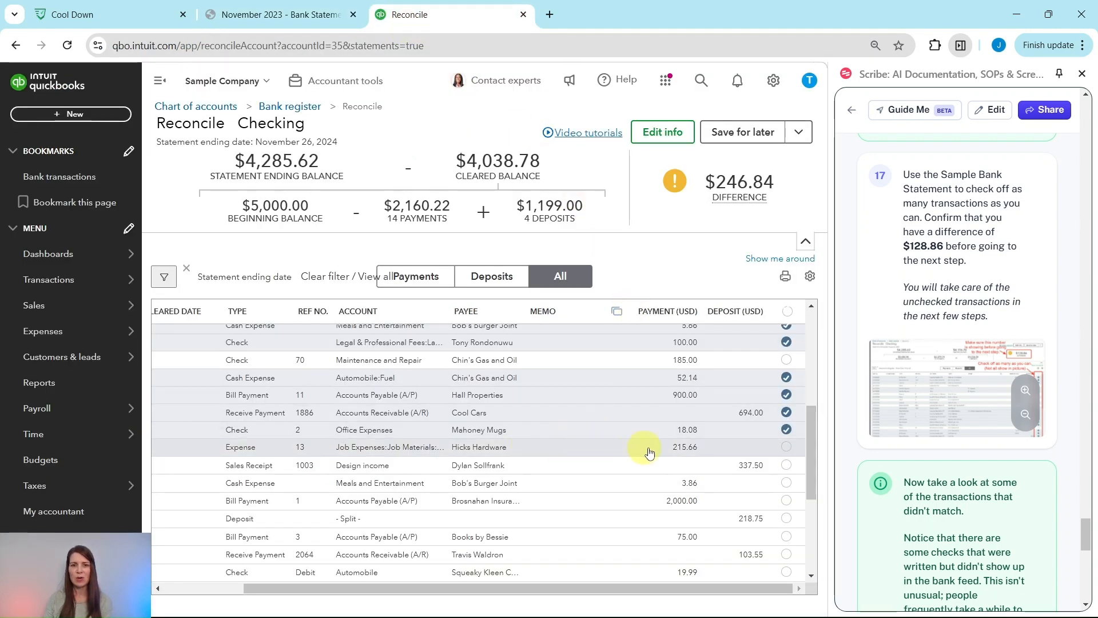
click(786, 449)
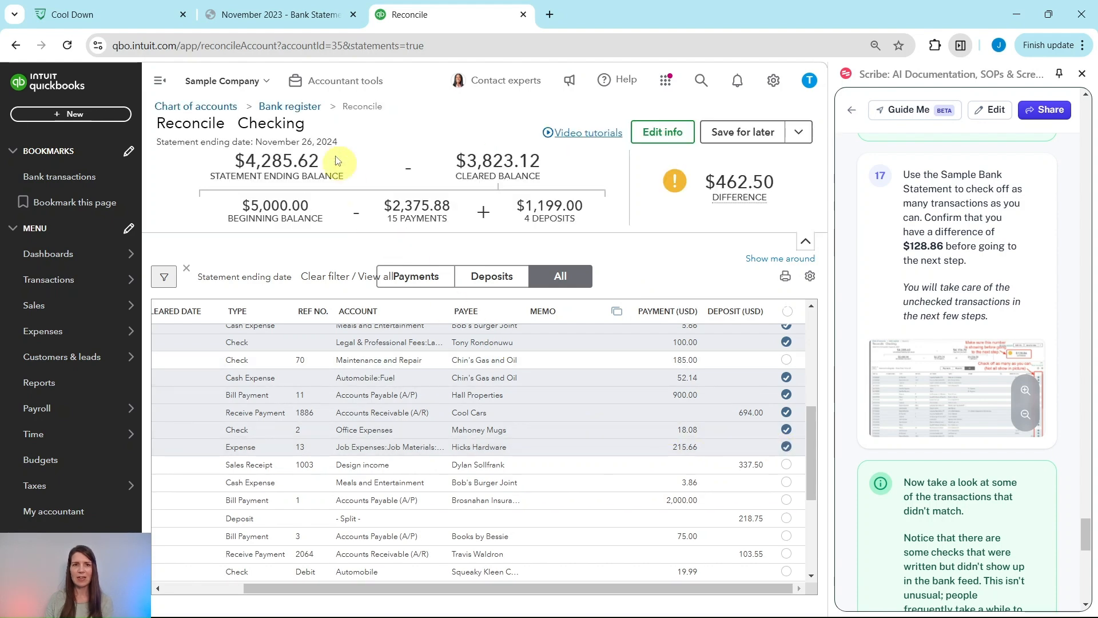
click(263, 17)
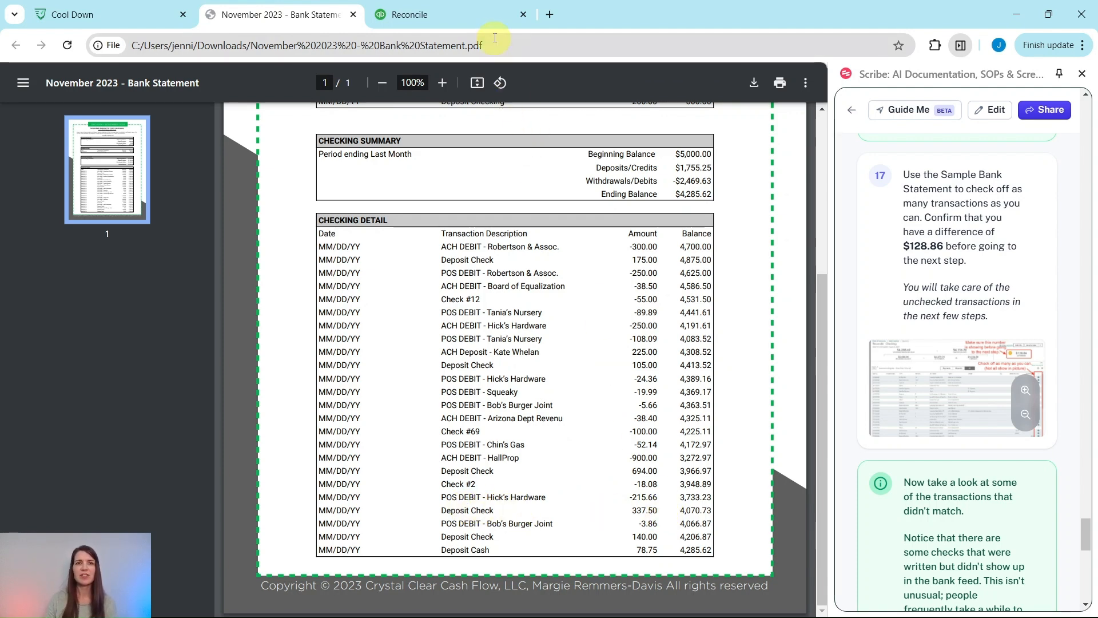
click(482, 20)
click(787, 464)
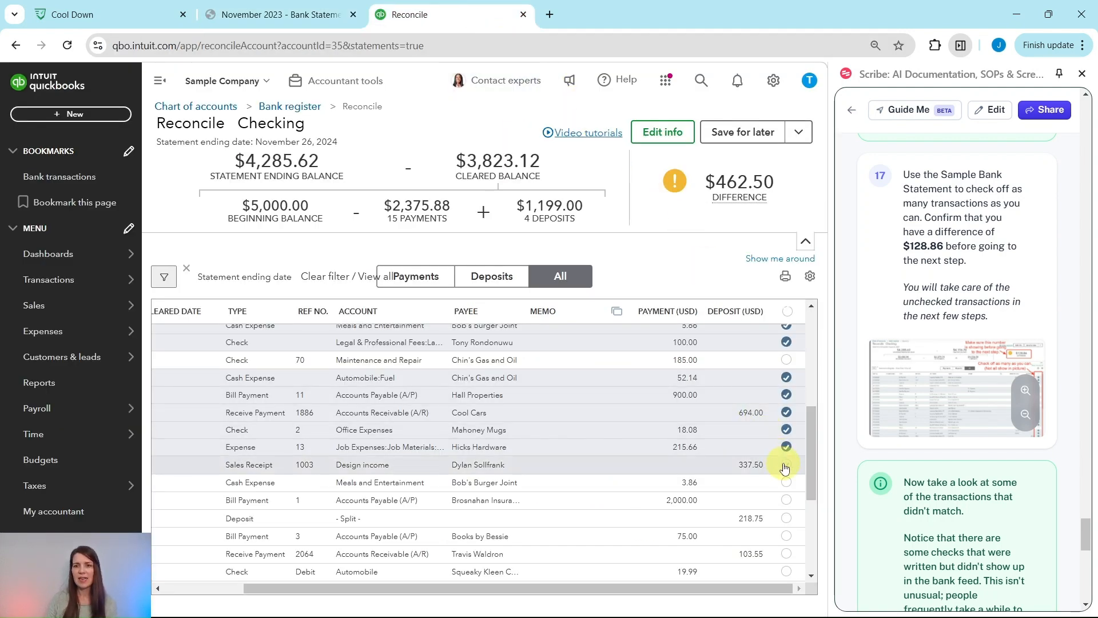
Match the 3.86 Bob's Burger Joint cash expense to the bank statement and mark it as cleared.
click(263, 18)
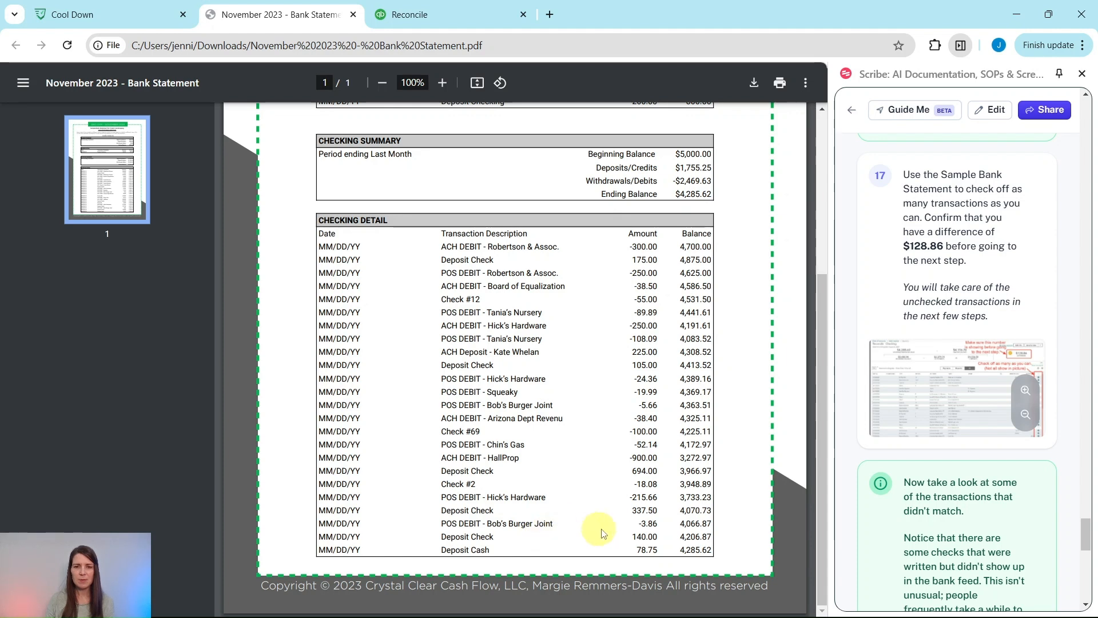
click(449, 19)
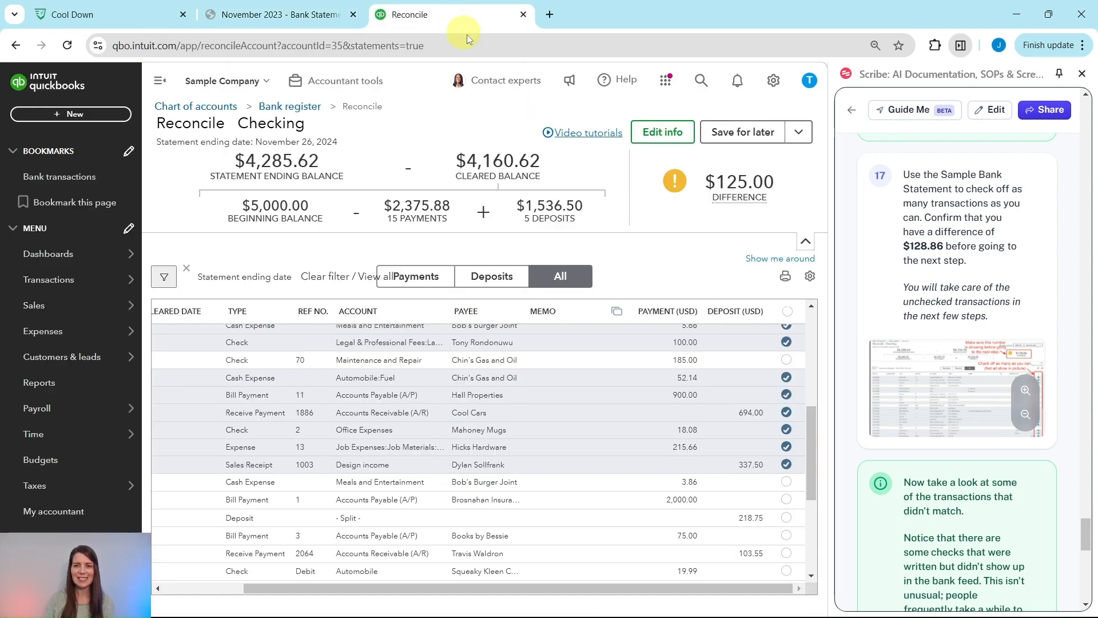
click(786, 483)
Look through the uncleared transactions for the bank statement's 140.00 check deposit and 78.75 cash deposit, rechecking the statement.
click(292, 16)
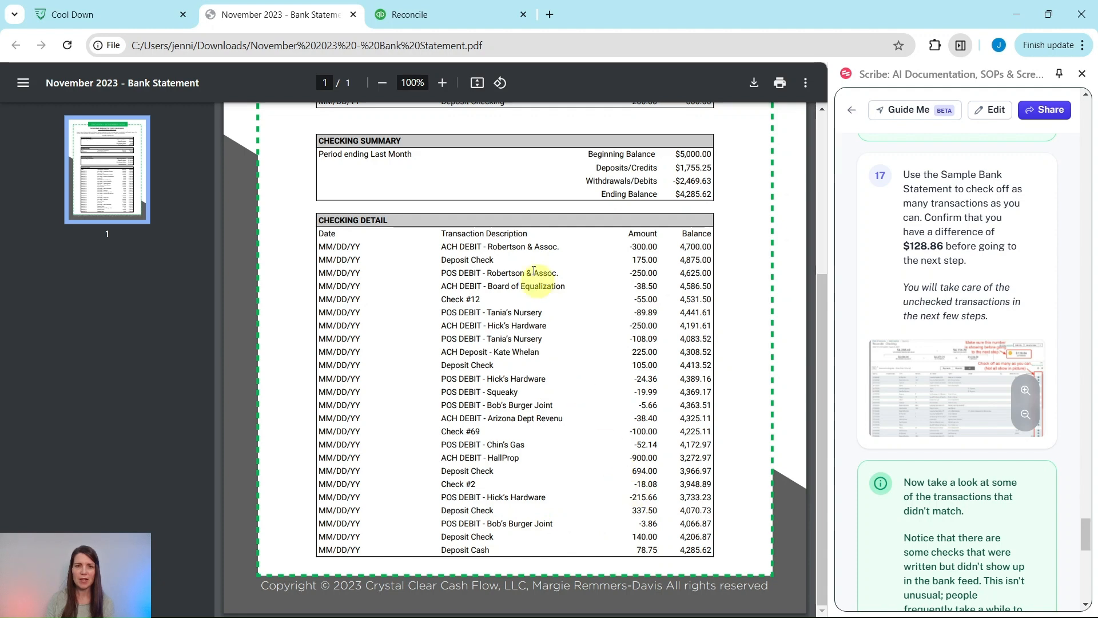
click(452, 21)
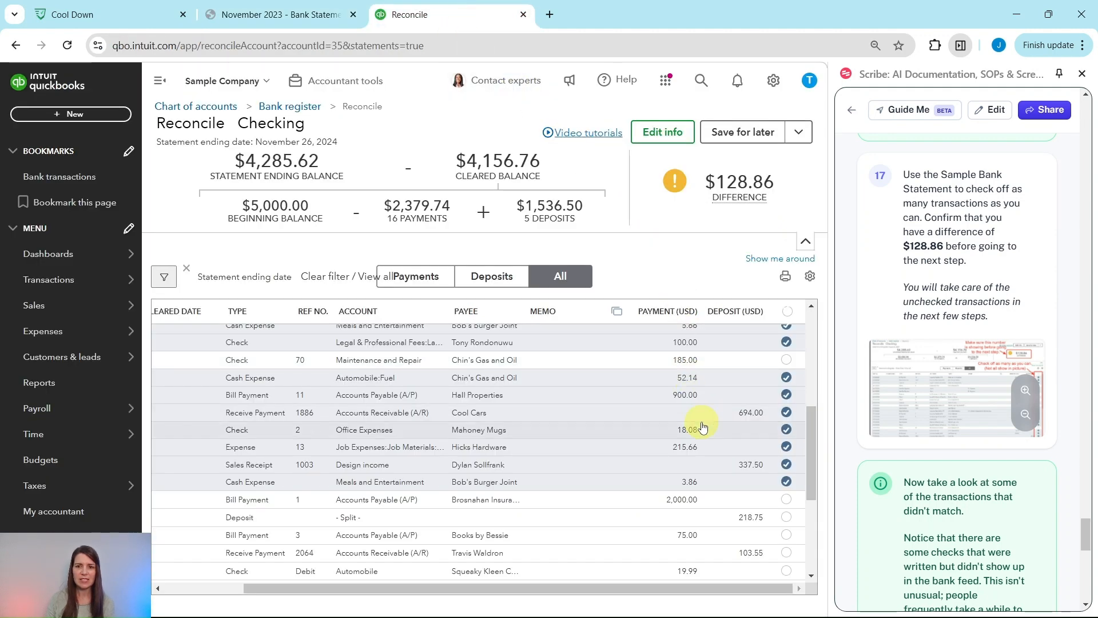
scroll(743, 393, down, 3)
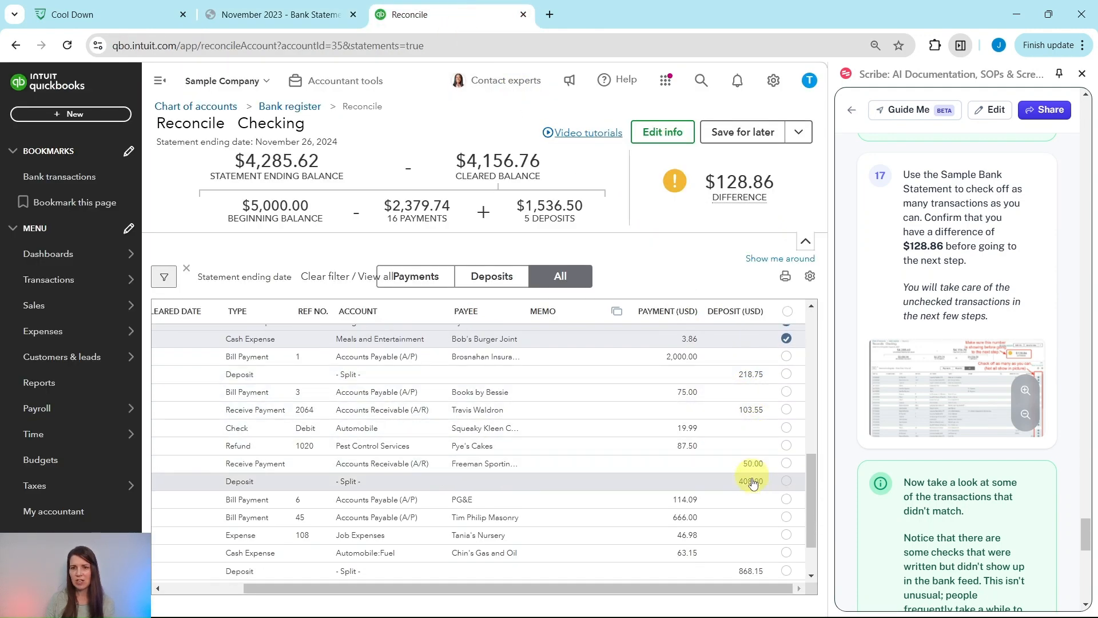
scroll(748, 490, up, 2)
scroll(750, 491, up, 3)
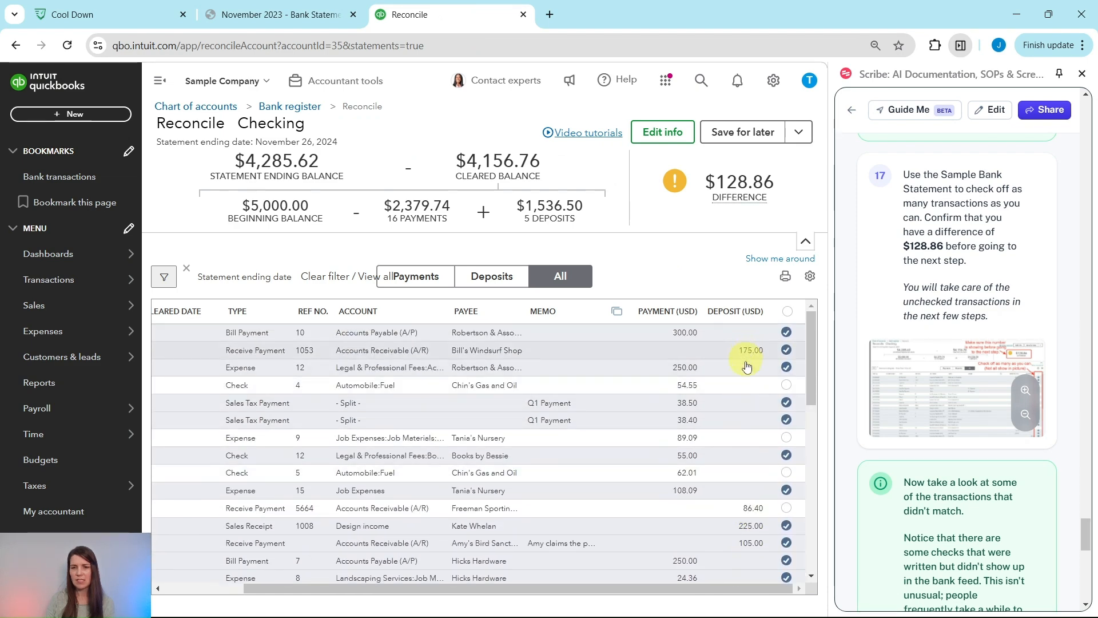
scroll(748, 503, down, 5)
scroll(750, 529, up, 5)
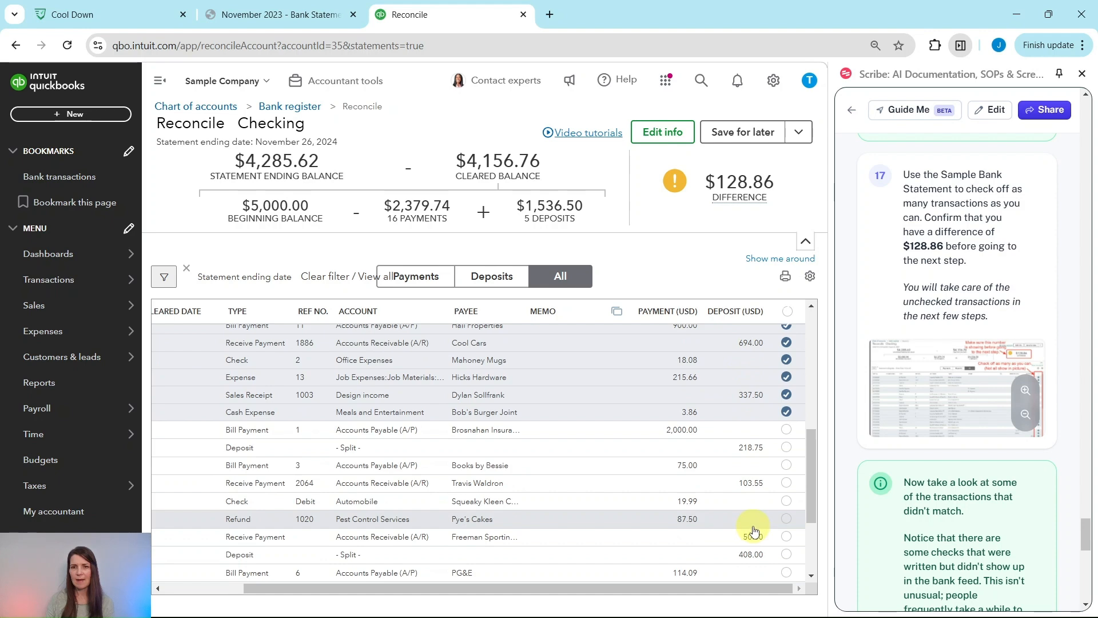
click(289, 12)
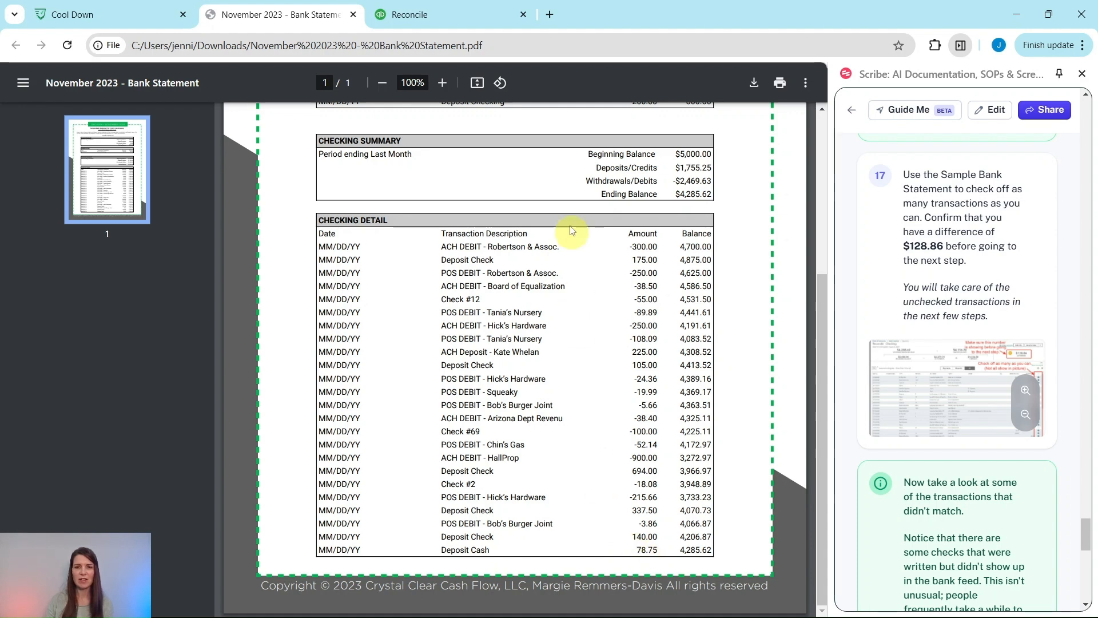
click(479, 15)
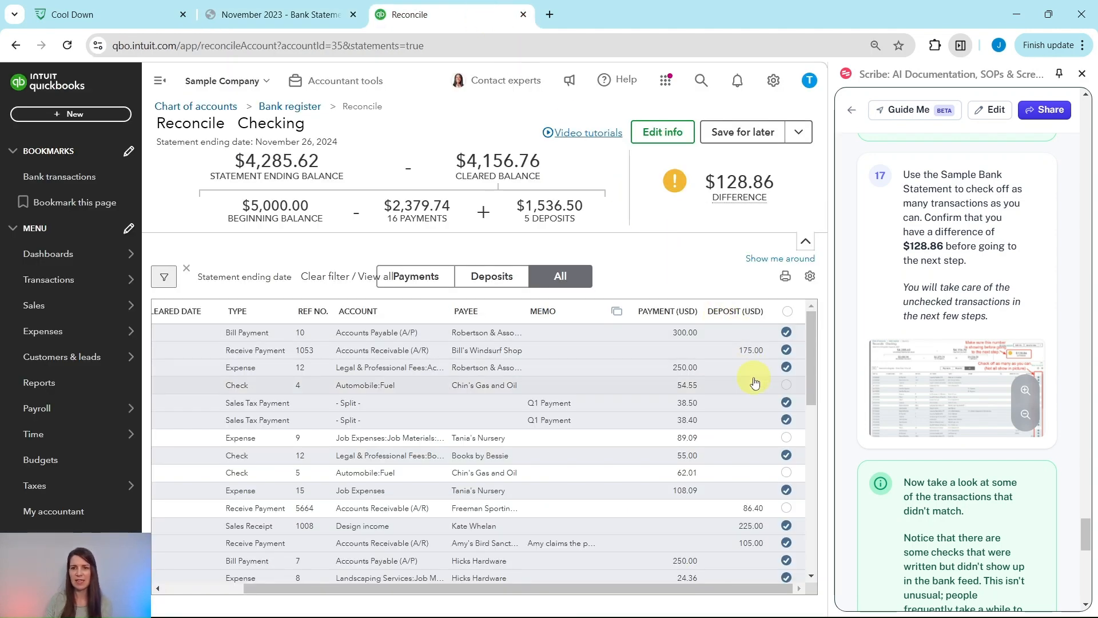
Review the unchecked transactions in the checking reconciliation and read the guide's notes on uncashed checks and the Tania's Nursery discrepancy.
scroll(753, 375, down, 10)
scroll(757, 391, down, 3)
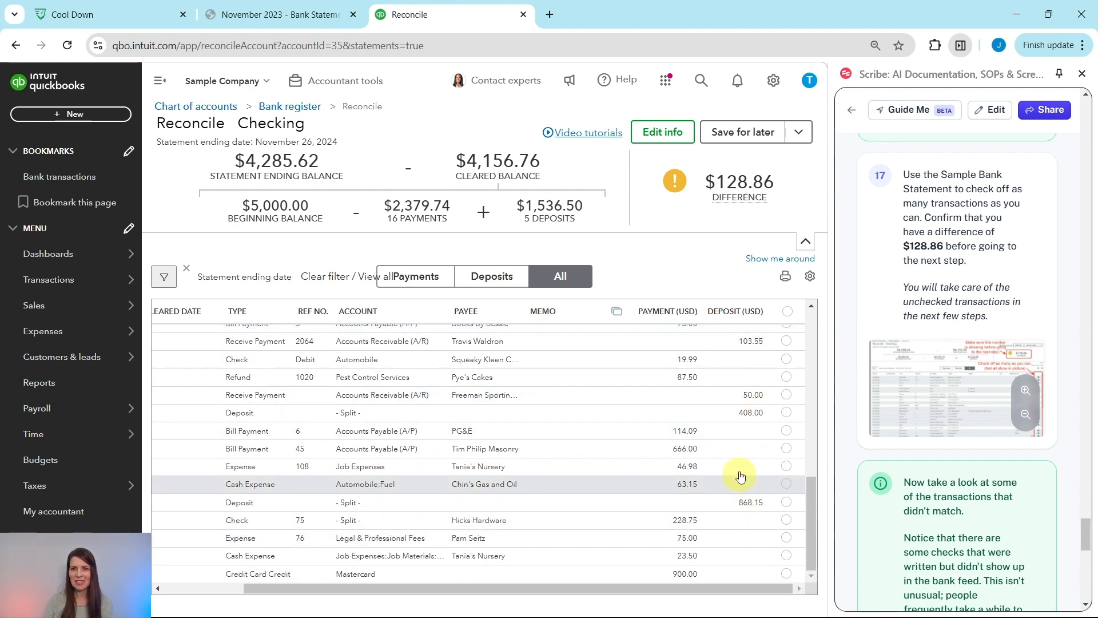
scroll(741, 469, up, 3)
scroll(731, 408, up, 5)
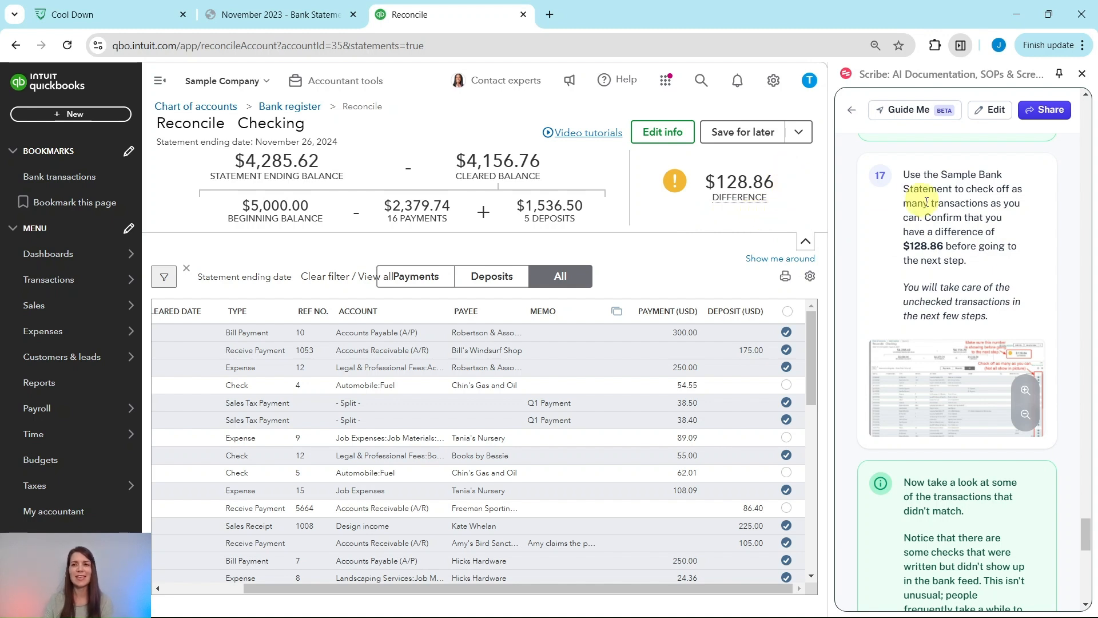
scroll(931, 215, down, 3)
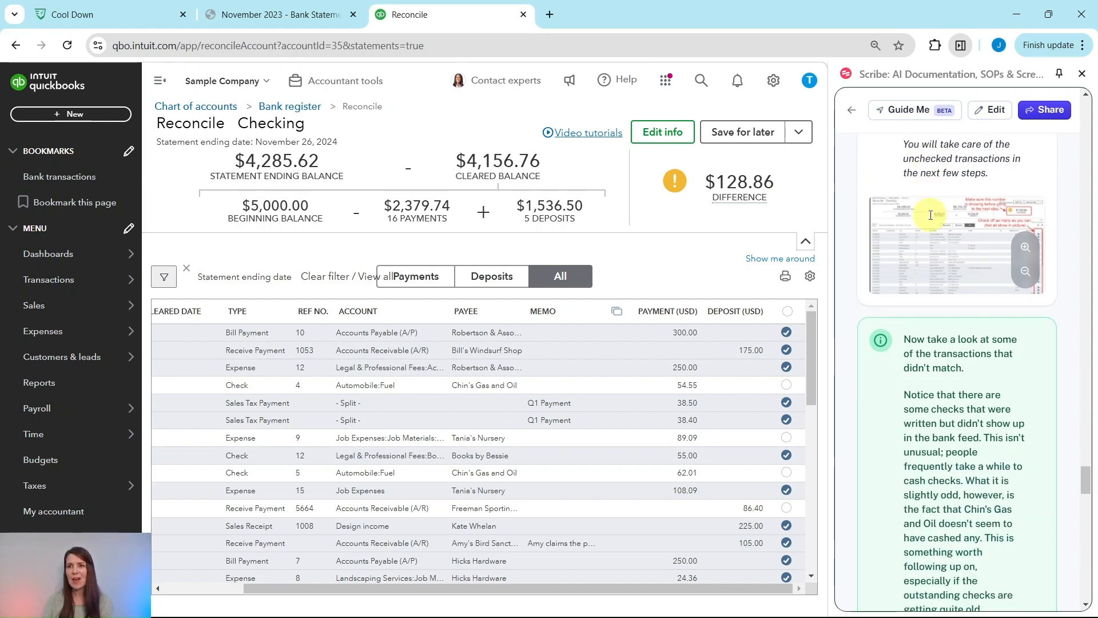
scroll(930, 215, down, 1)
scroll(918, 200, down, 1)
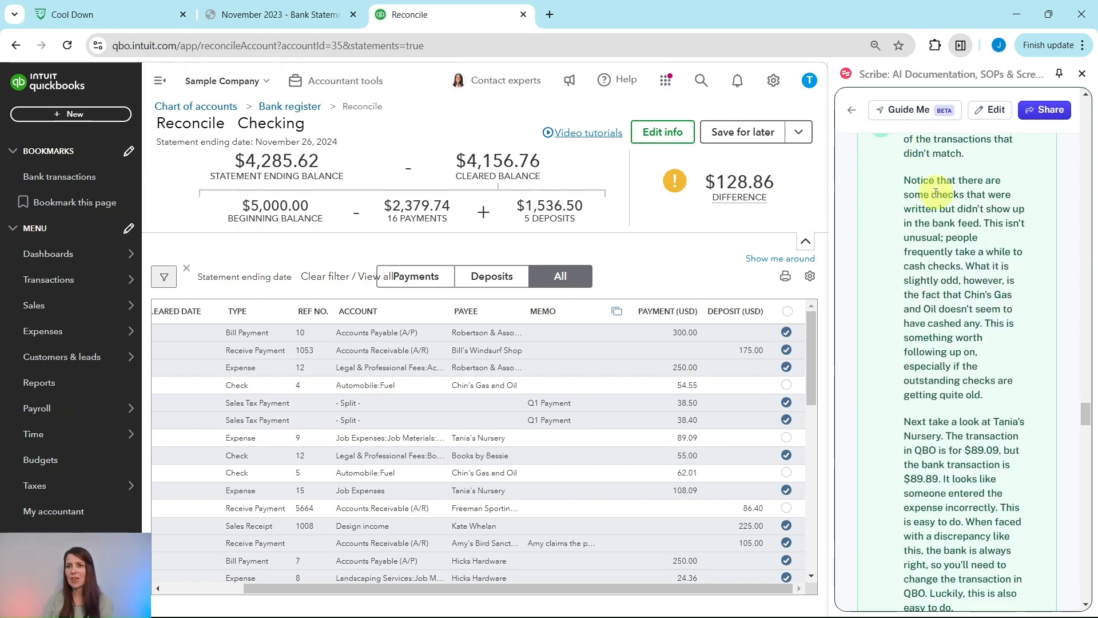
scroll(915, 207, up, 1)
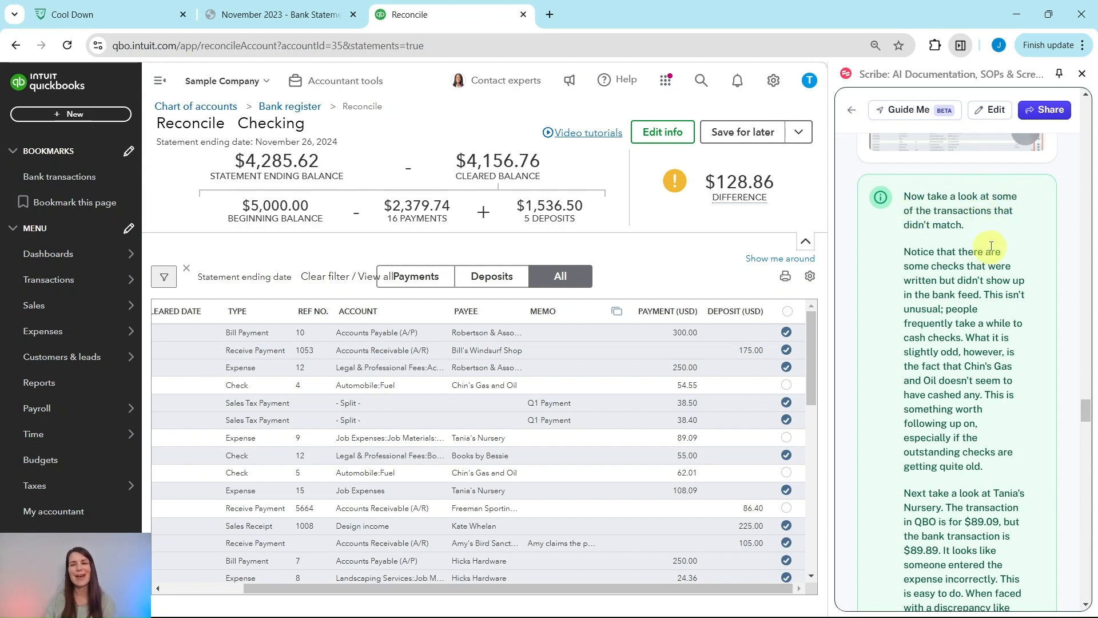
scroll(972, 248, down, 1)
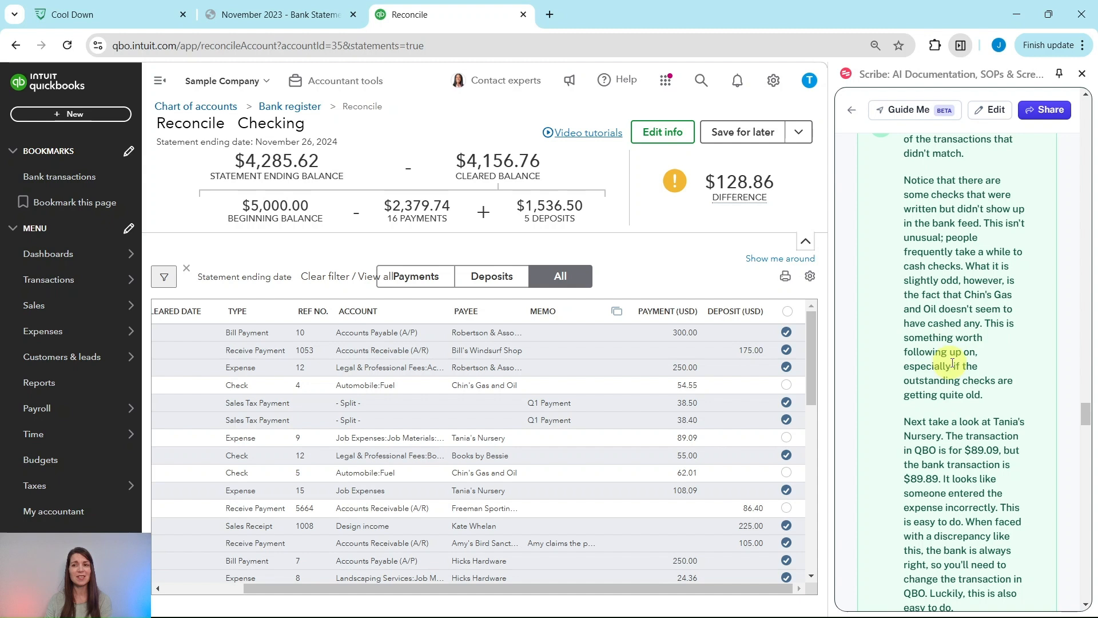
scroll(961, 361, down, 1)
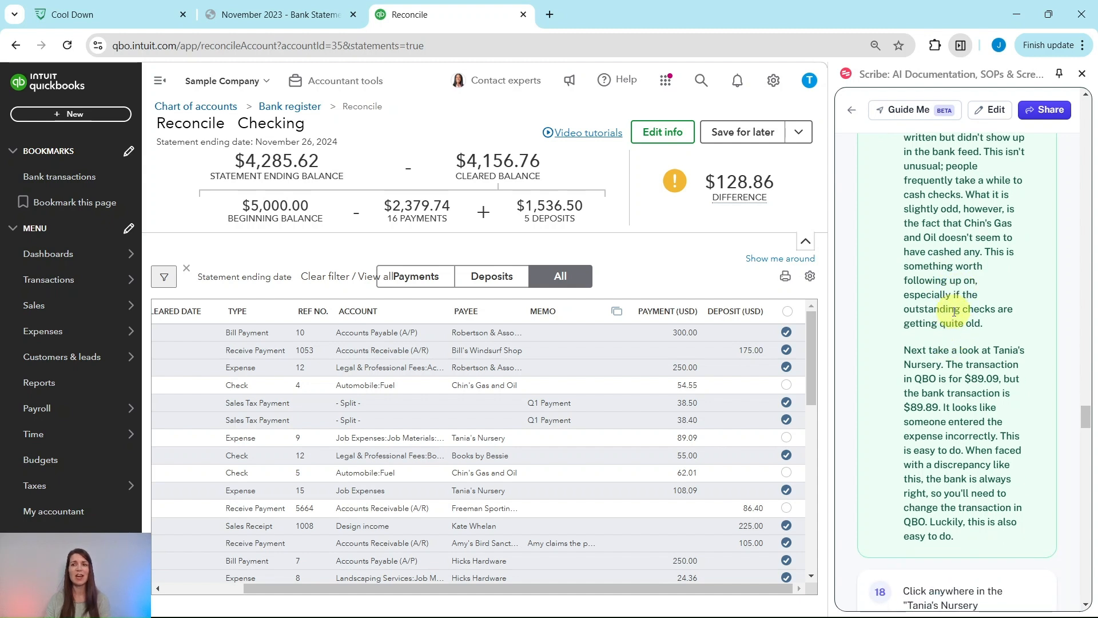
scroll(977, 322, down, 2)
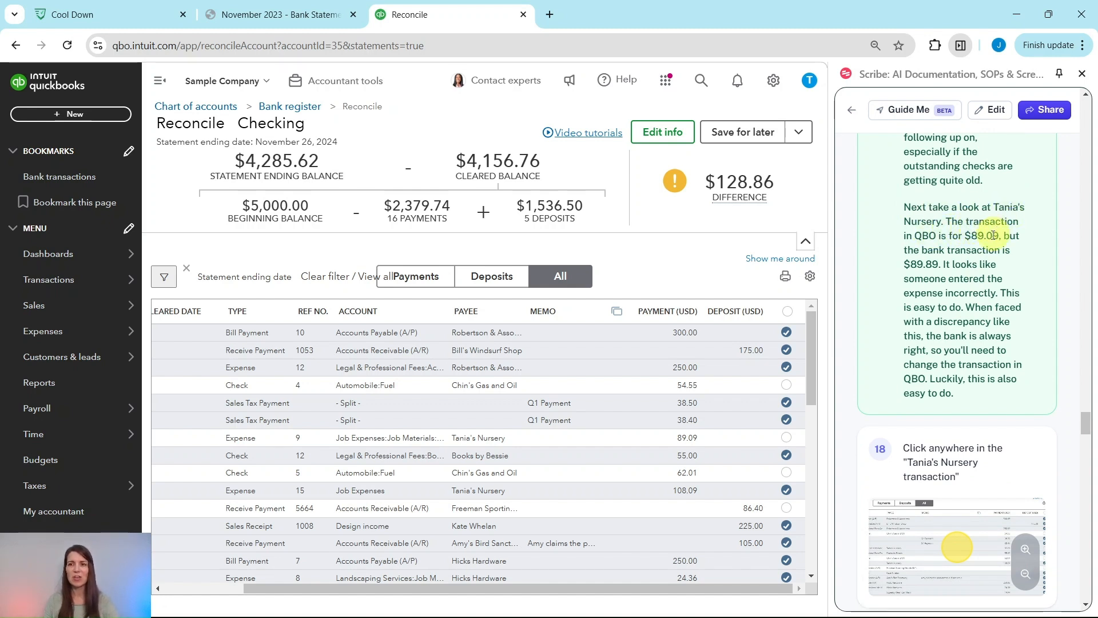
Compare Tania's Nursery expense 9 with the bank statement and correct its payment amount to 89.89, saving the change.
scroll(718, 377, down, 1)
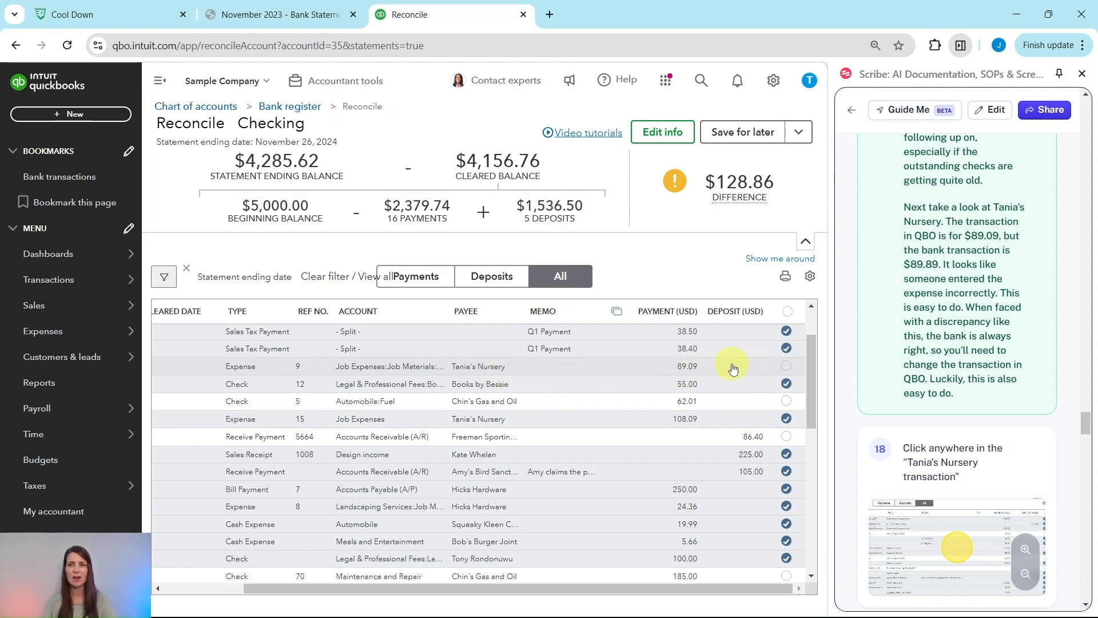
click(304, 8)
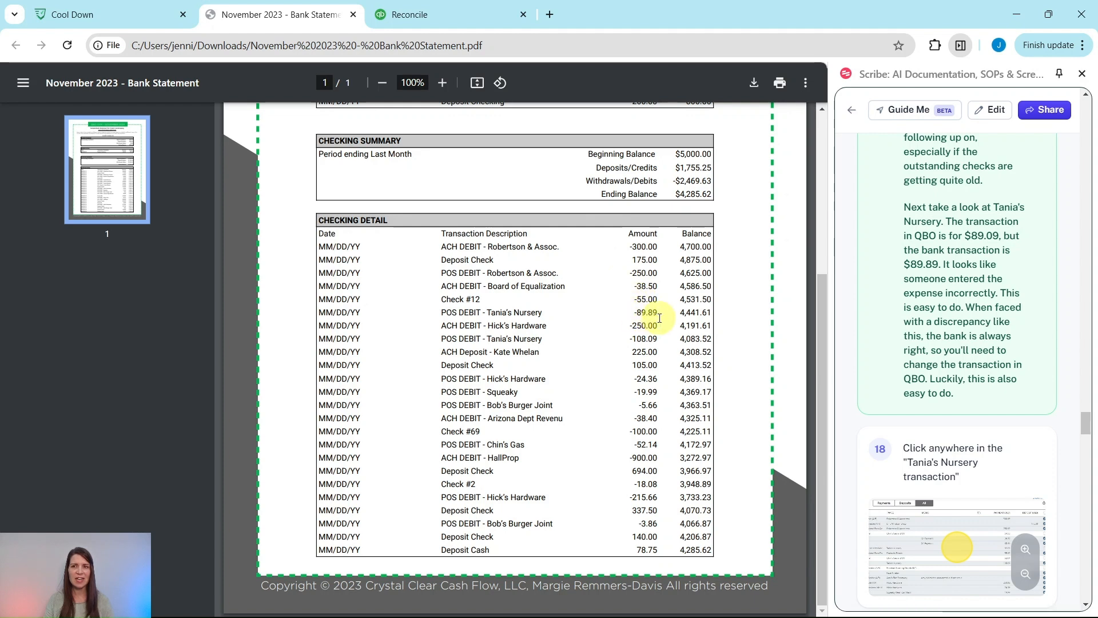
click(481, 15)
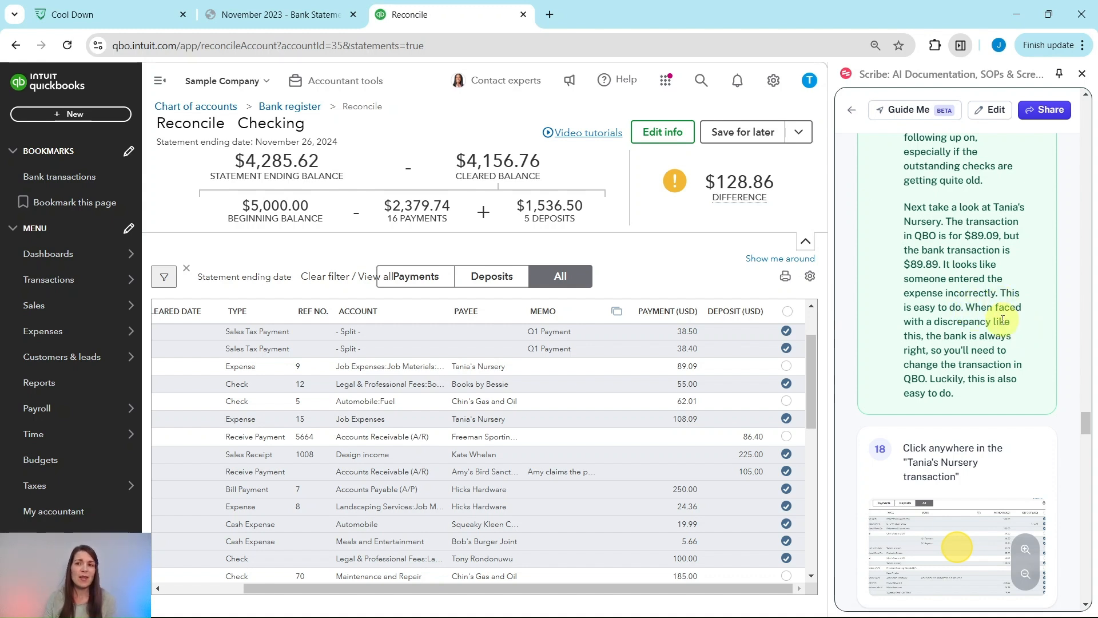
scroll(993, 316, down, 1)
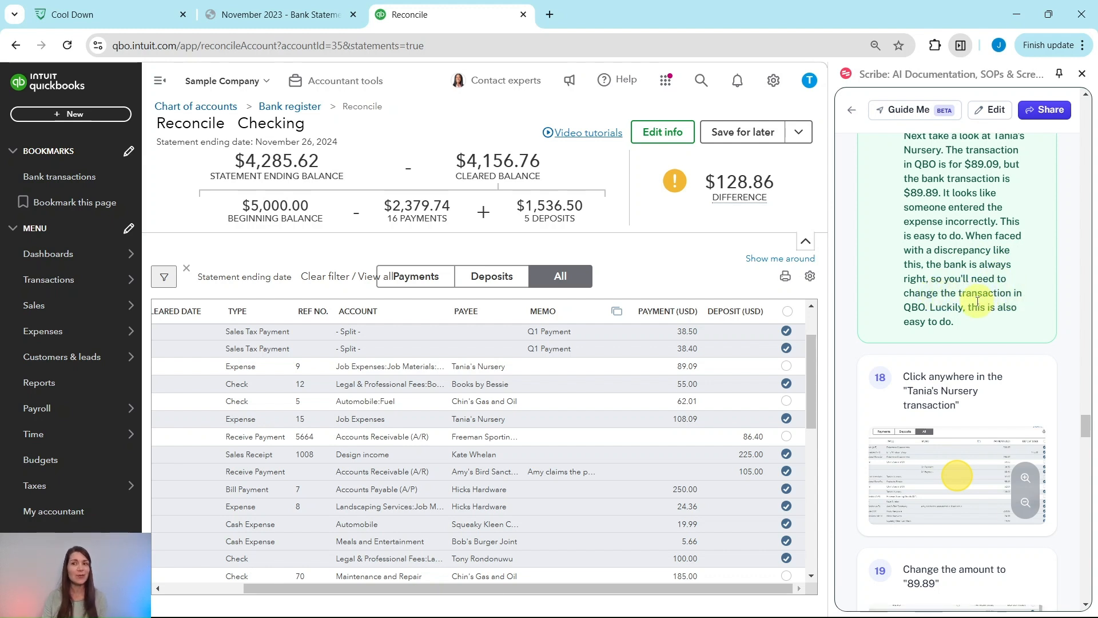
scroll(979, 304, down, 3)
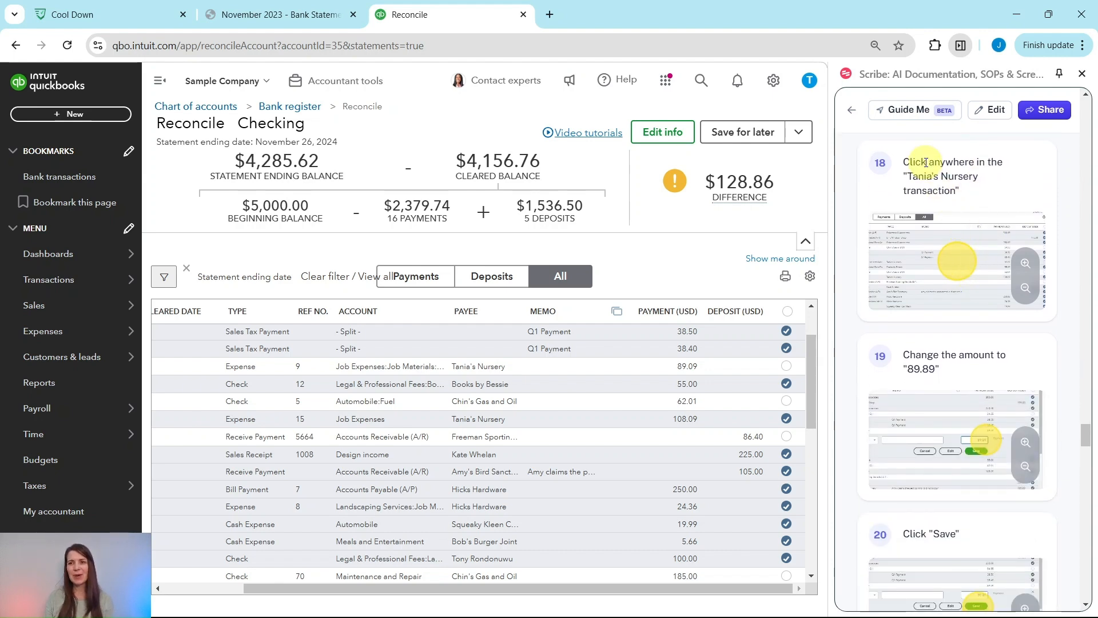
click(464, 366)
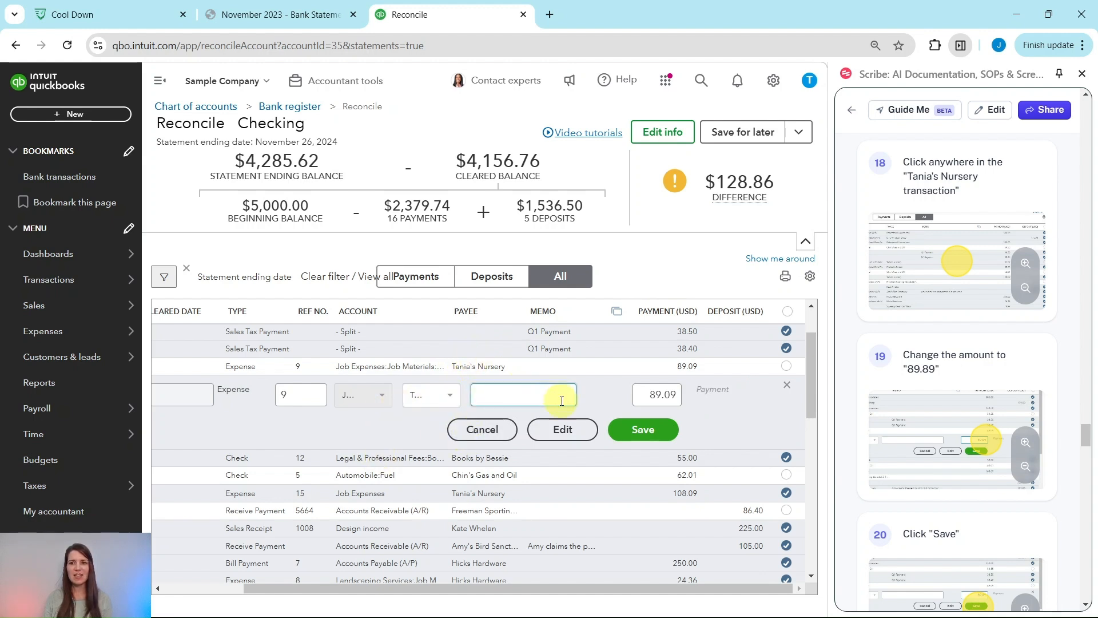
click(673, 397)
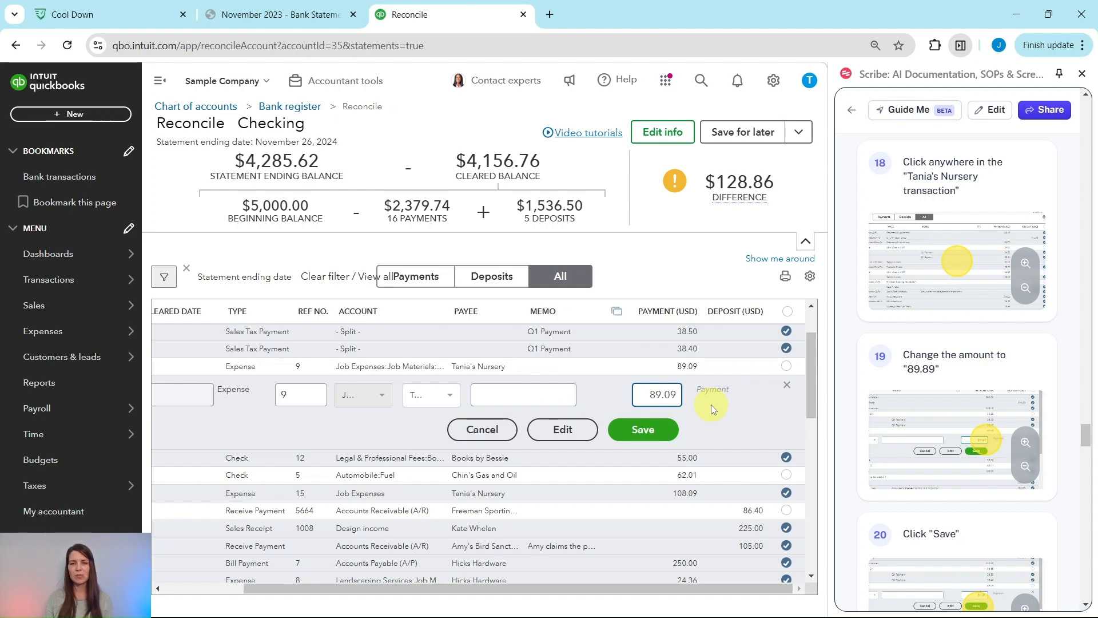
key(Left)
key(BackSpace)
text(8)
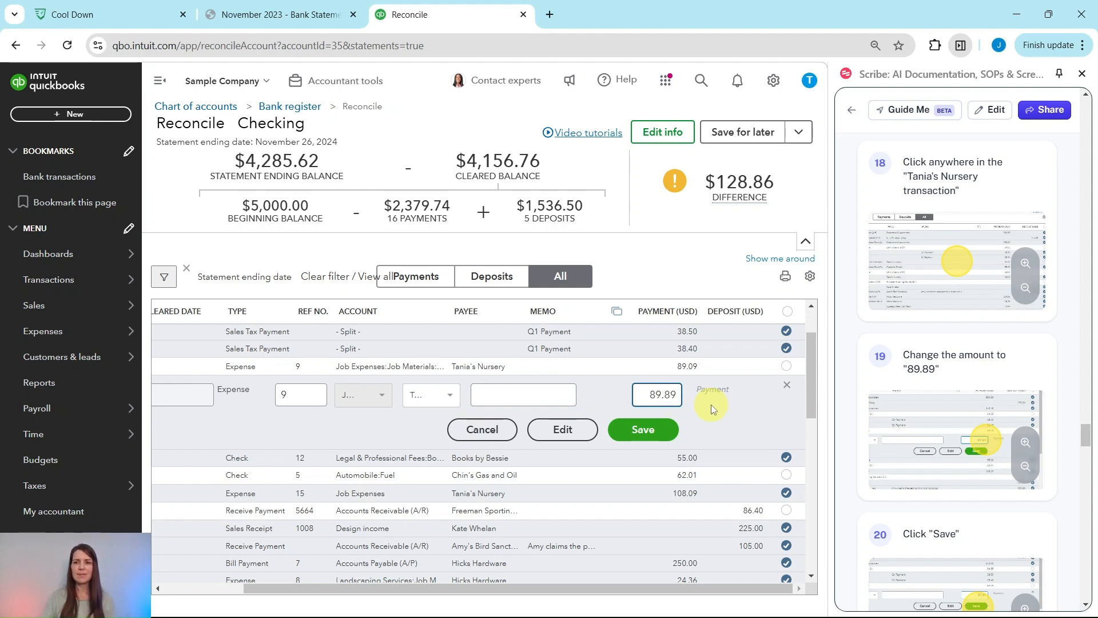
click(648, 433)
Mark the corrected 89.89 Tania's Nursery expense as cleared in the reconciliation.
scroll(938, 431, down, 7)
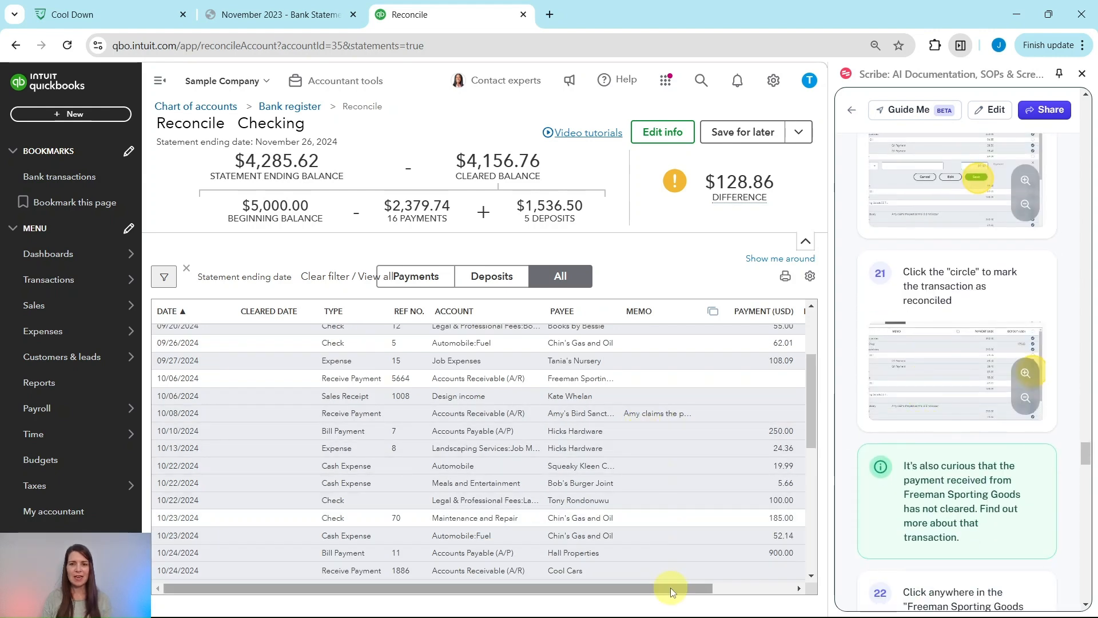
drag(670, 588, 786, 589)
scroll(708, 461, up, 3)
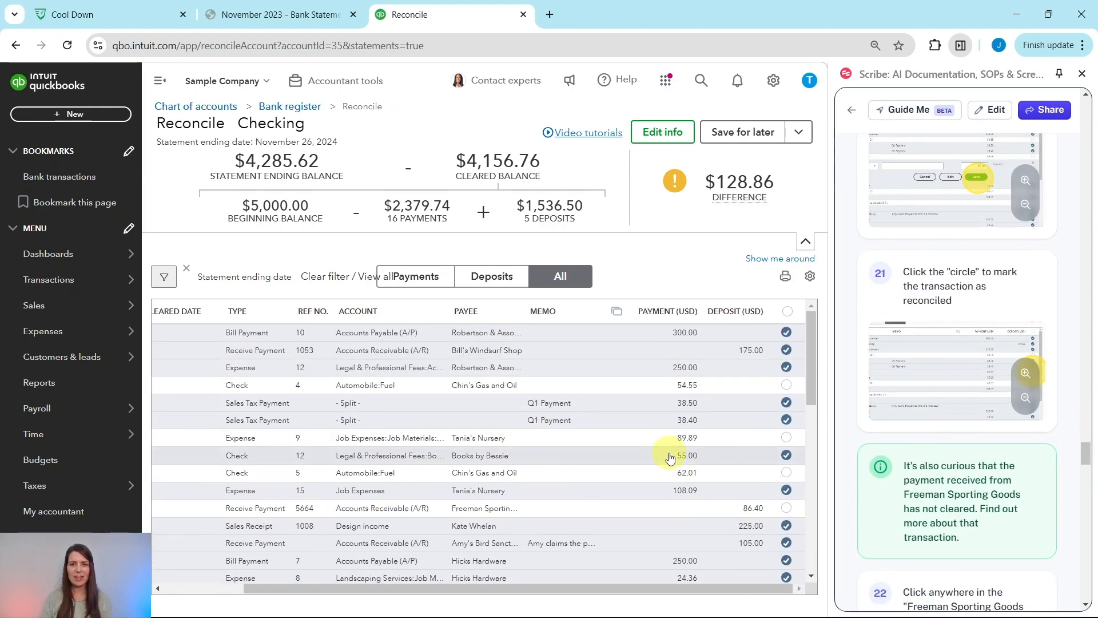
click(787, 438)
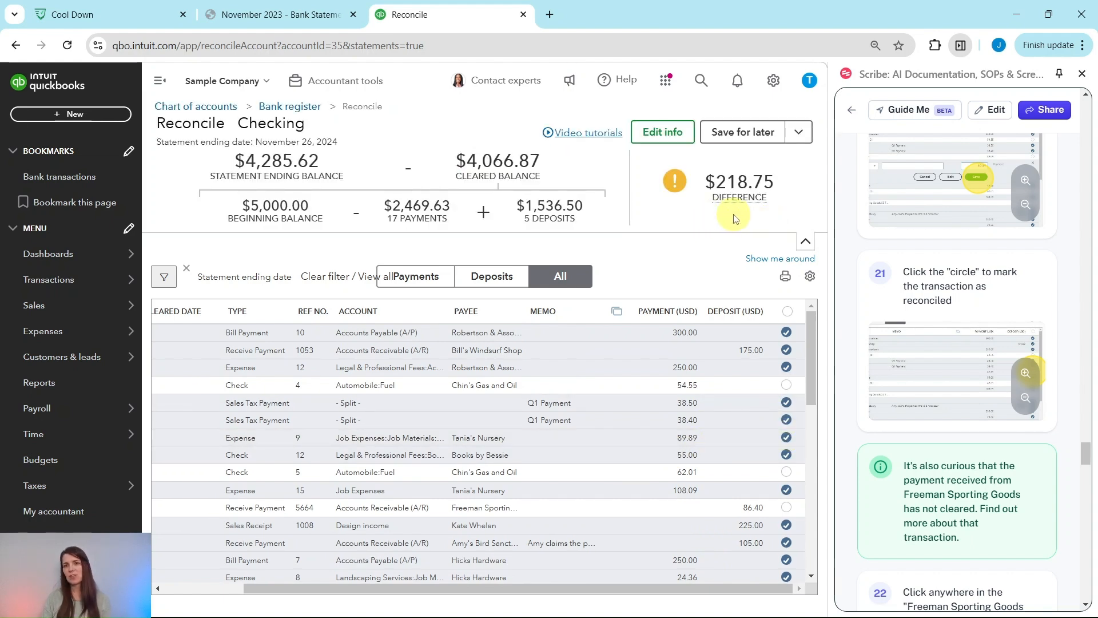
Open the uncleared 86.40 Freeman Sporting Goods received payment from the reconciliation in its full edit form.
scroll(913, 343, down, 4)
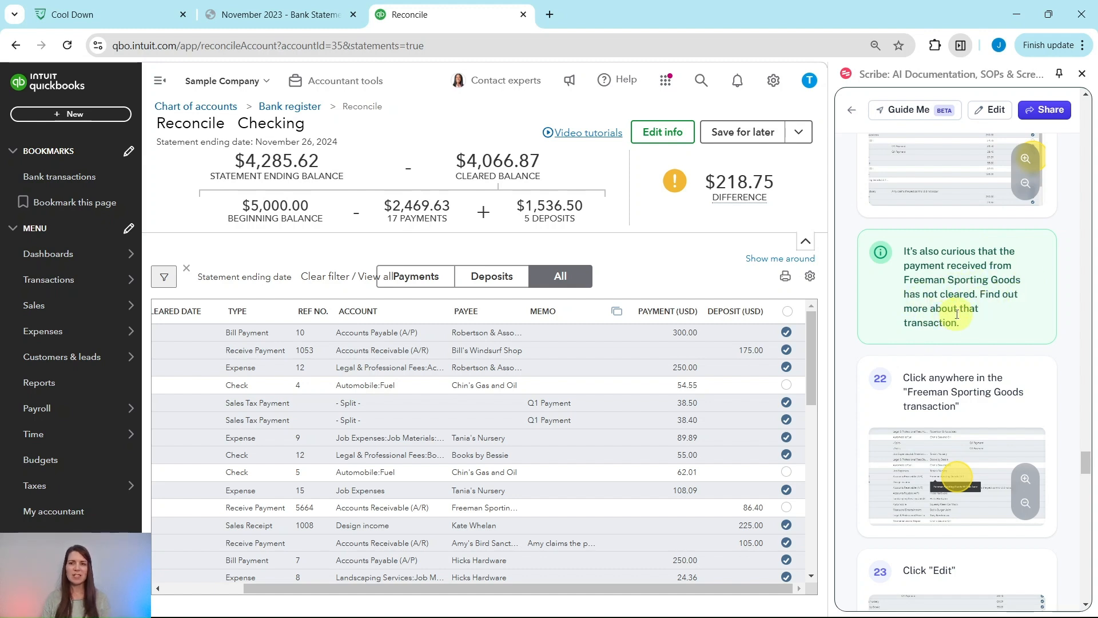
scroll(956, 313, down, 4)
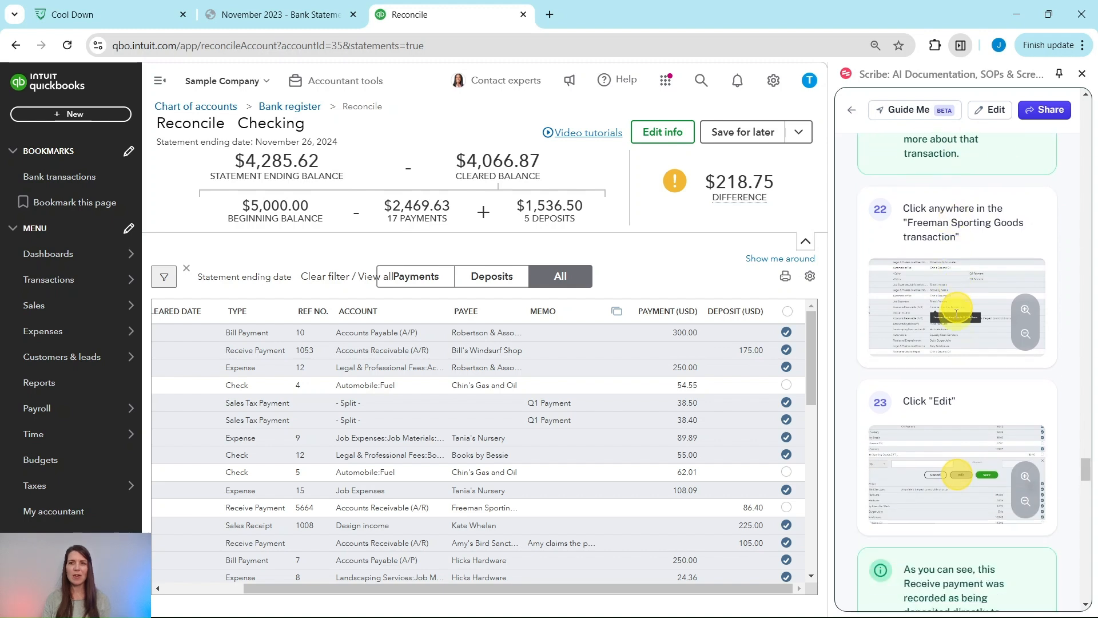
click(535, 513)
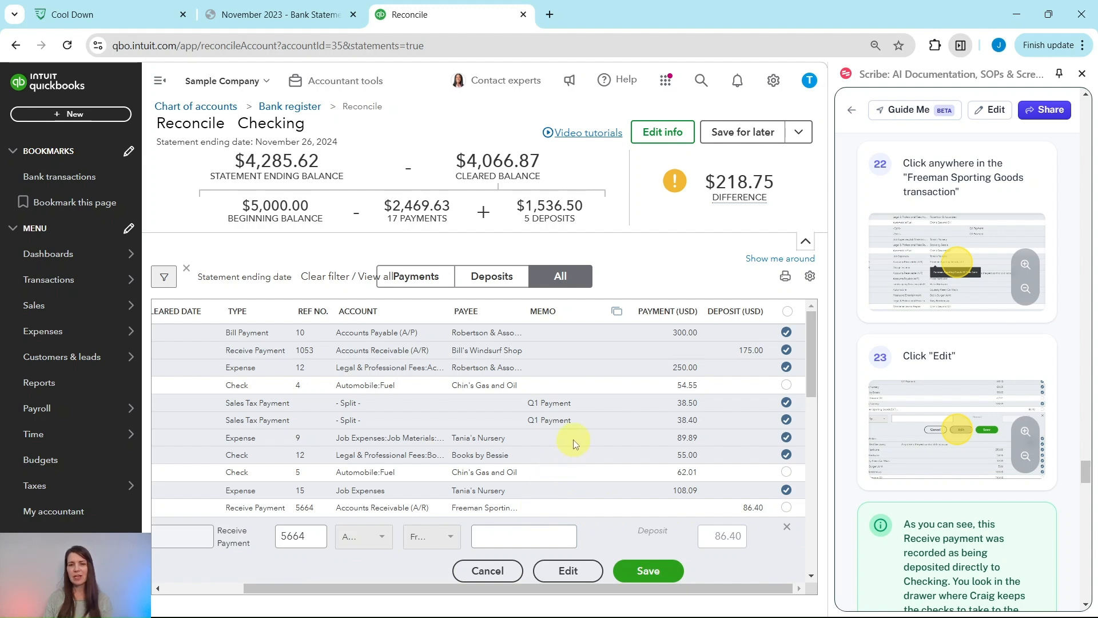
click(572, 578)
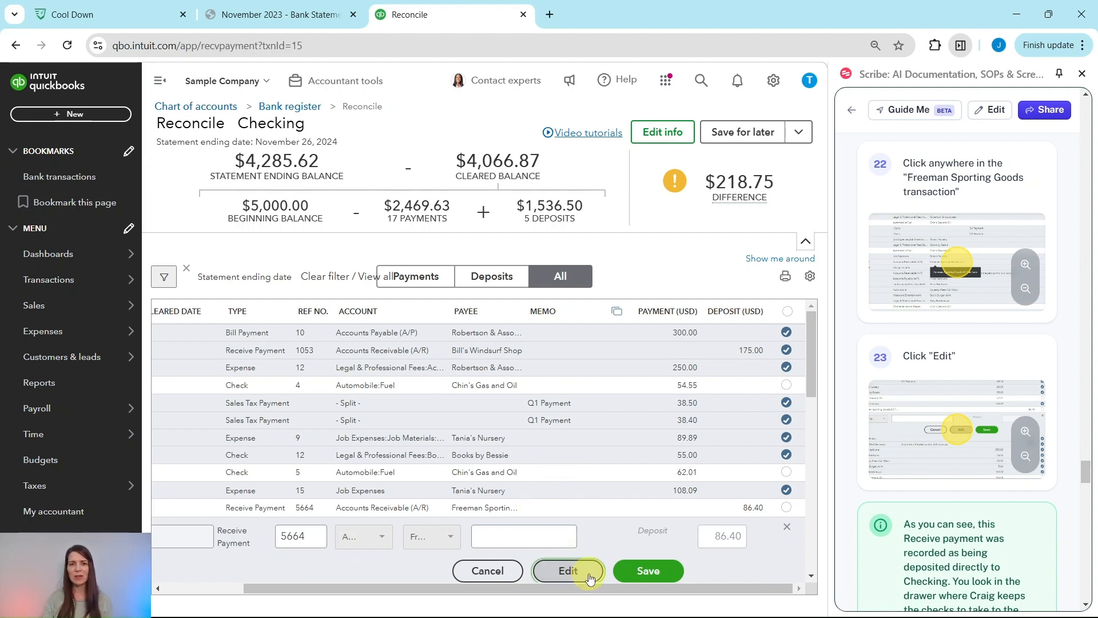
Set the Freeman Sporting Goods payment to deposit to Undeposited Funds, then save and close it, accepting the change to the linked transaction.
scroll(965, 323, down, 6)
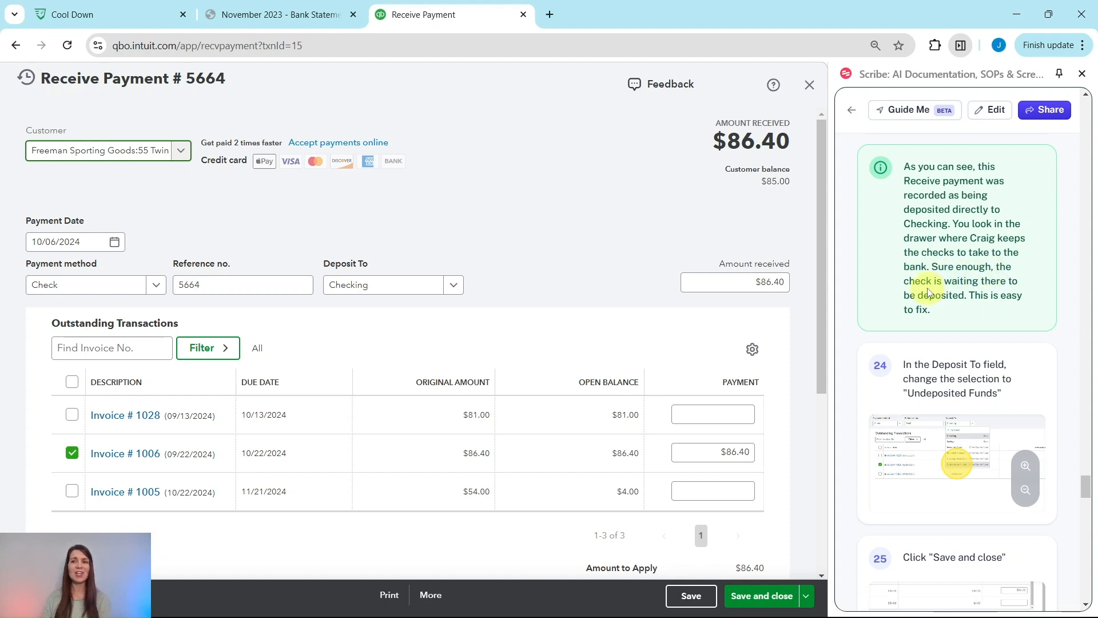
scroll(998, 286, down, 3)
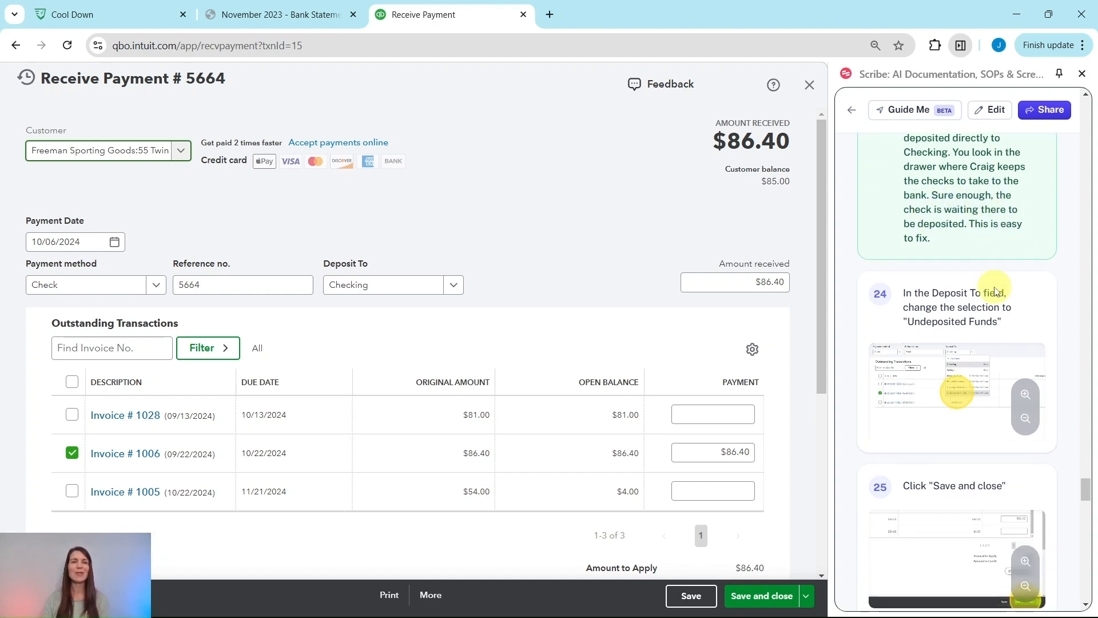
scroll(990, 279, down, 2)
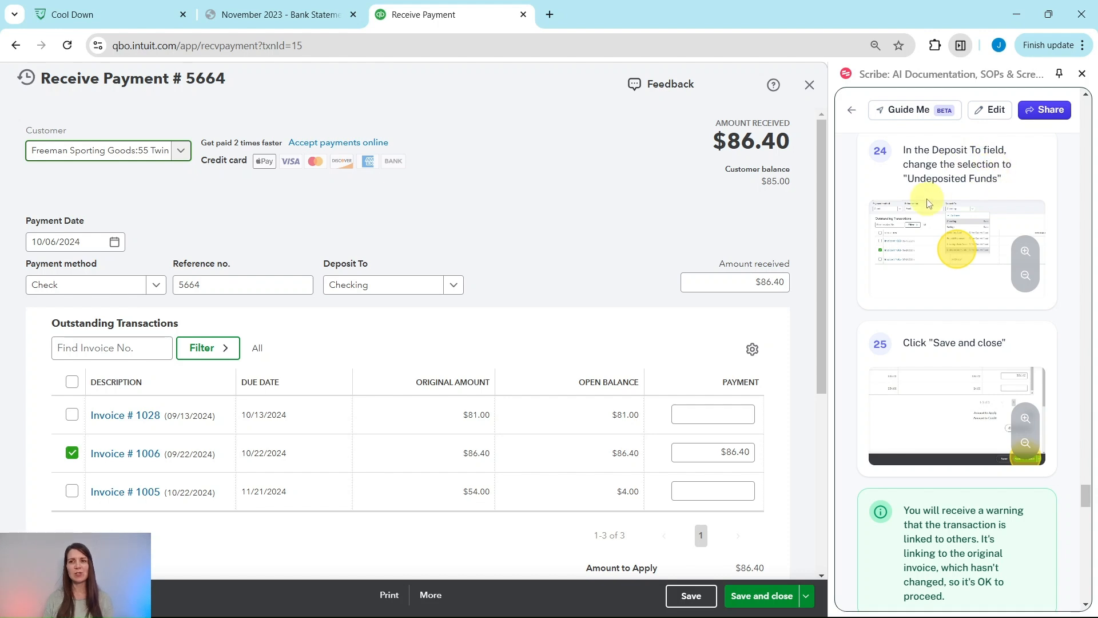
click(450, 286)
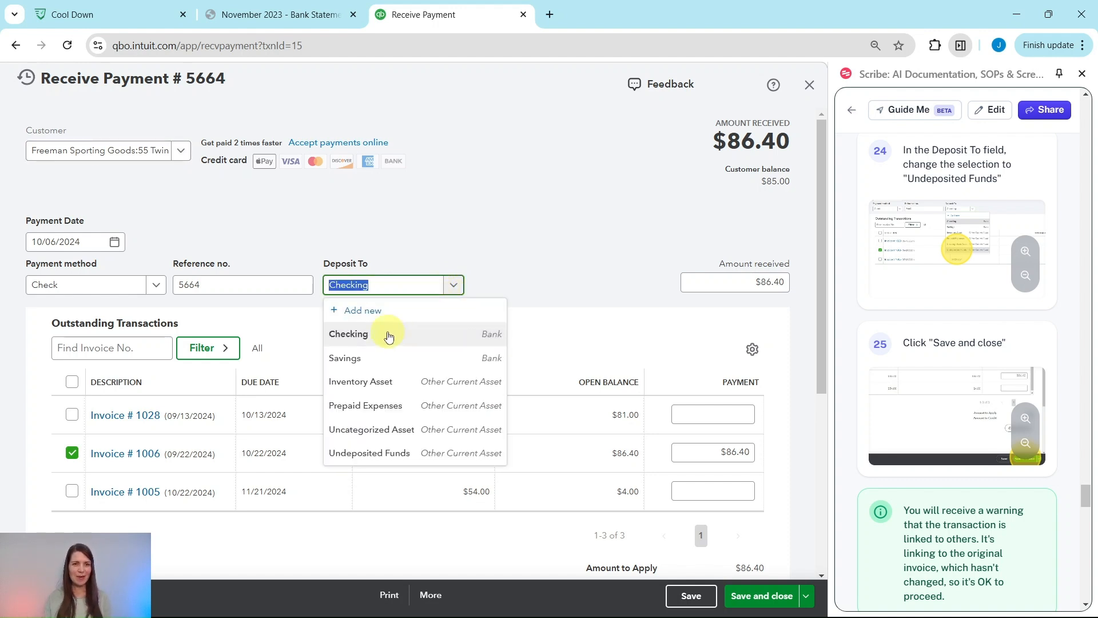
click(375, 454)
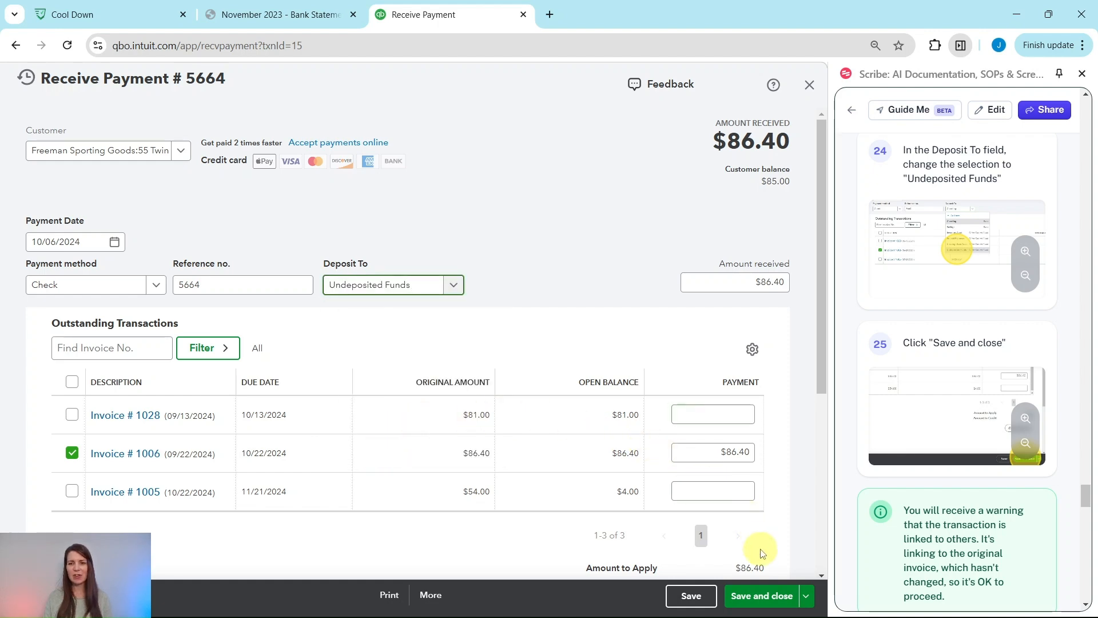
click(765, 597)
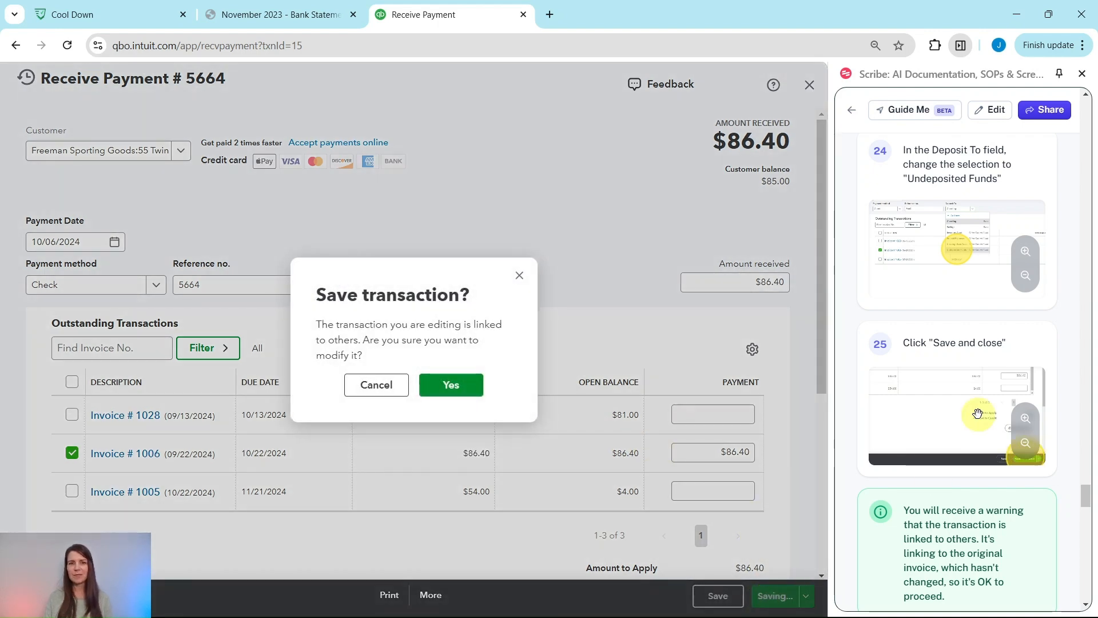
scroll(971, 409, down, 3)
scroll(970, 408, down, 2)
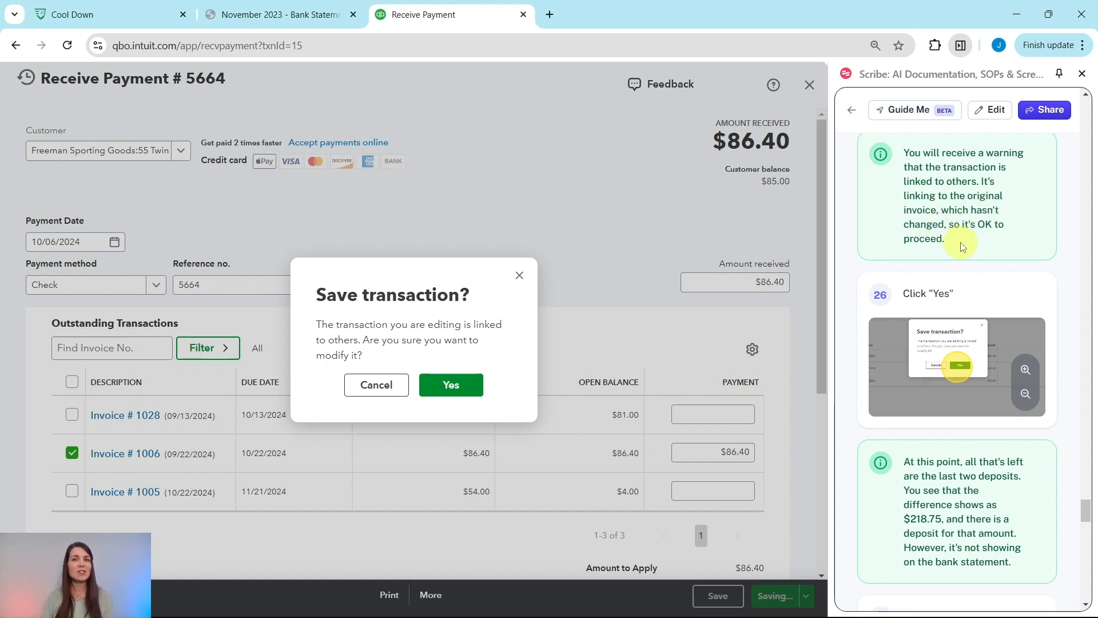
scroll(944, 232, down, 1)
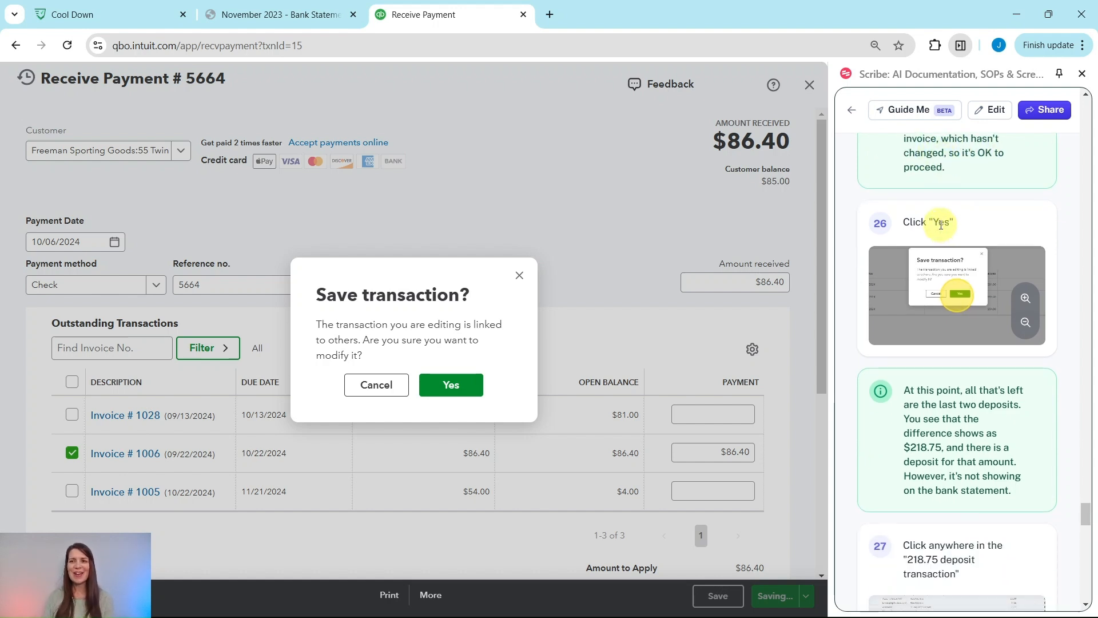
click(444, 386)
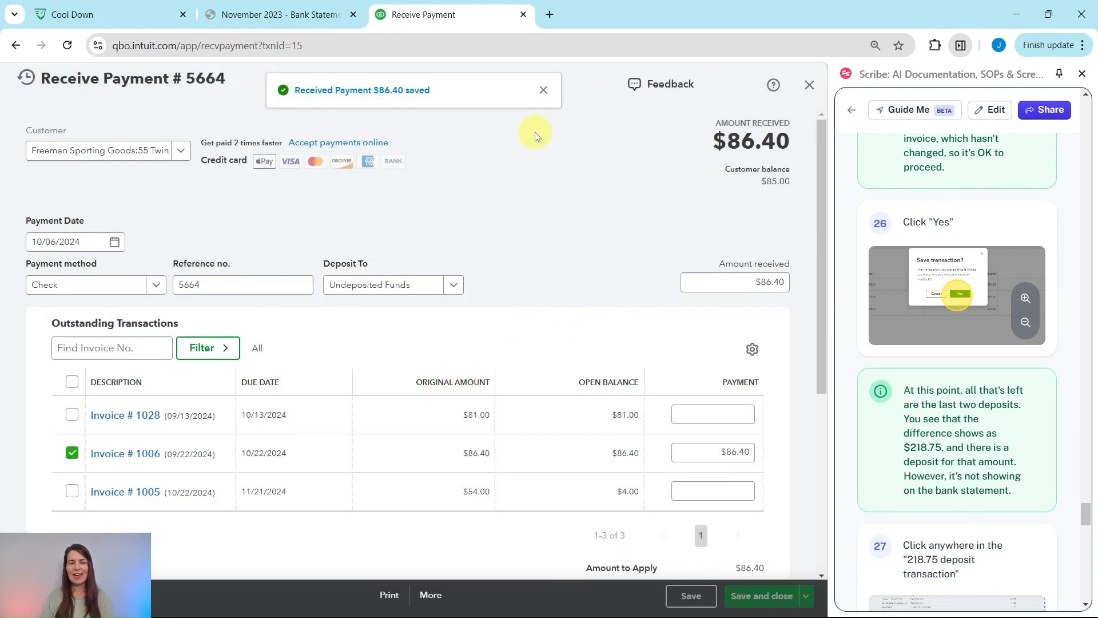
Read the guide's note on the last two deposits and check them on the November 2023 bank statement.
scroll(938, 286, down, 2)
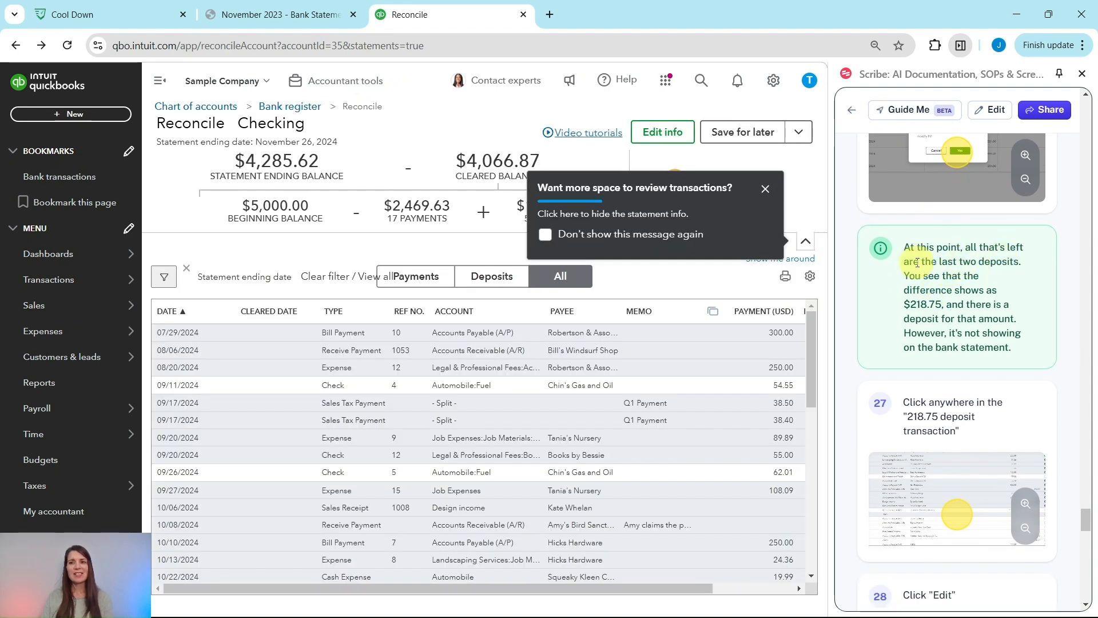
click(286, 14)
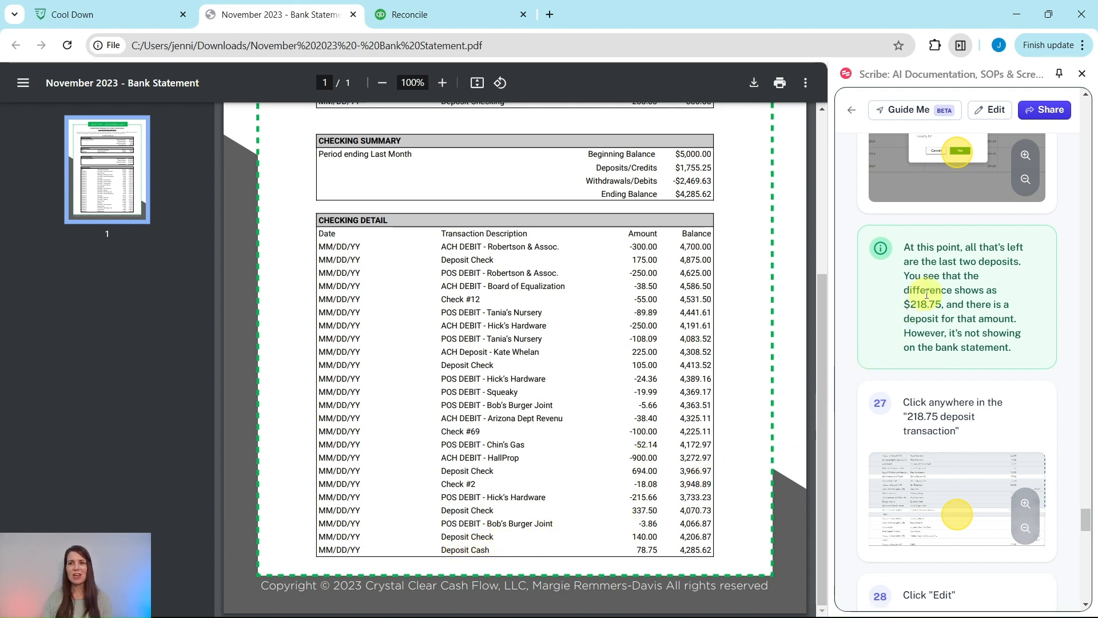
click(461, 17)
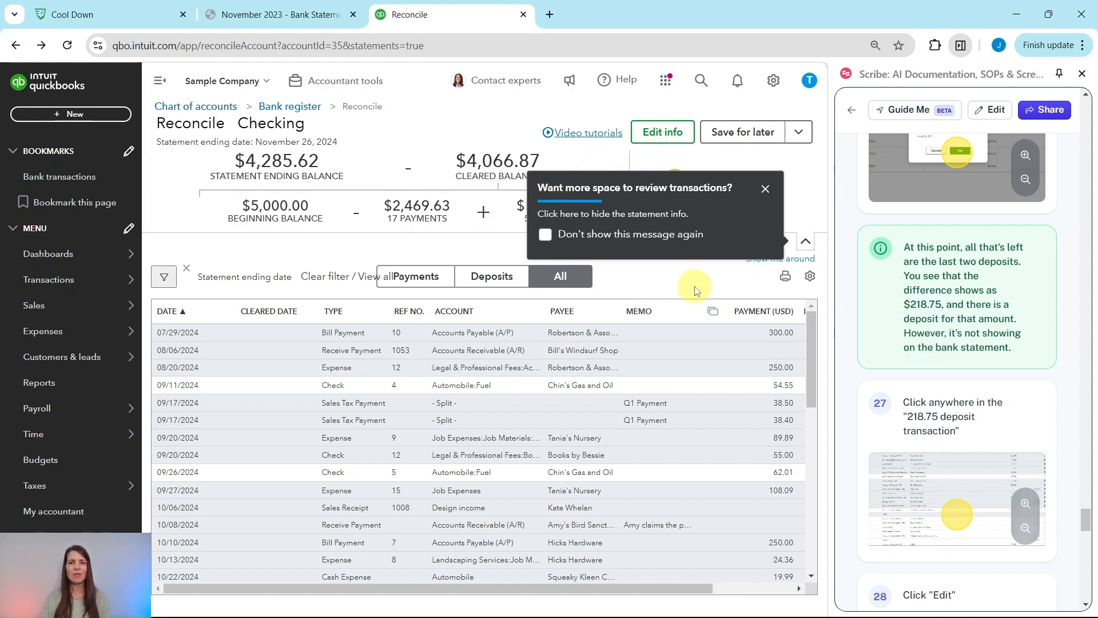
Dismiss the review tips and open the uncleared 218.75 deposit from the reconciliation in its full edit form.
click(765, 190)
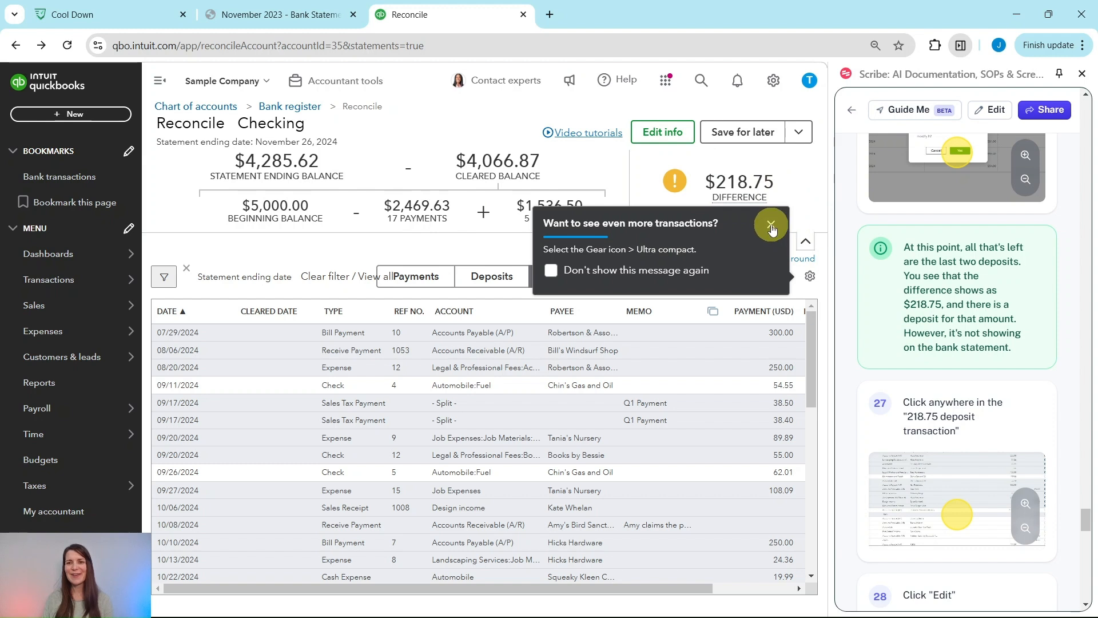
click(771, 225)
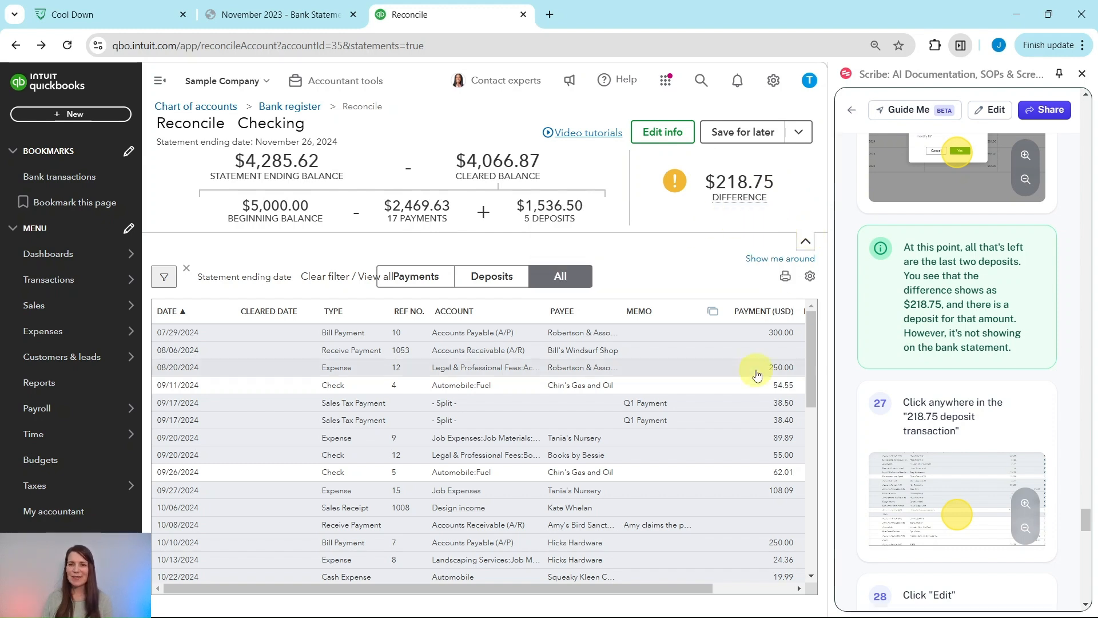
scroll(742, 366, down, 2)
drag(692, 588, 771, 588)
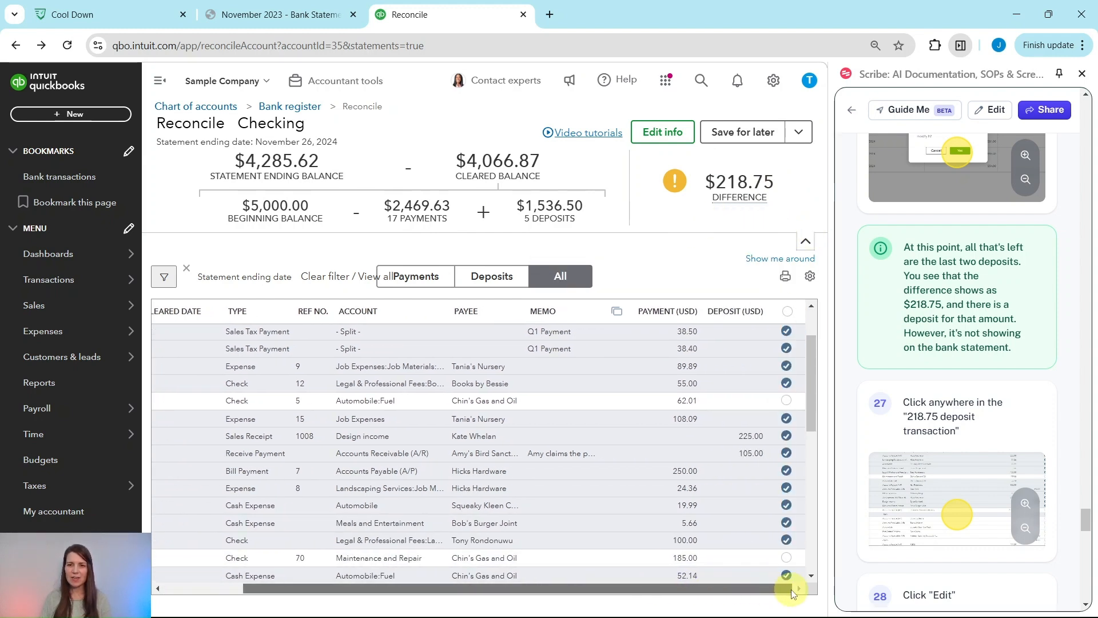
scroll(755, 380, down, 5)
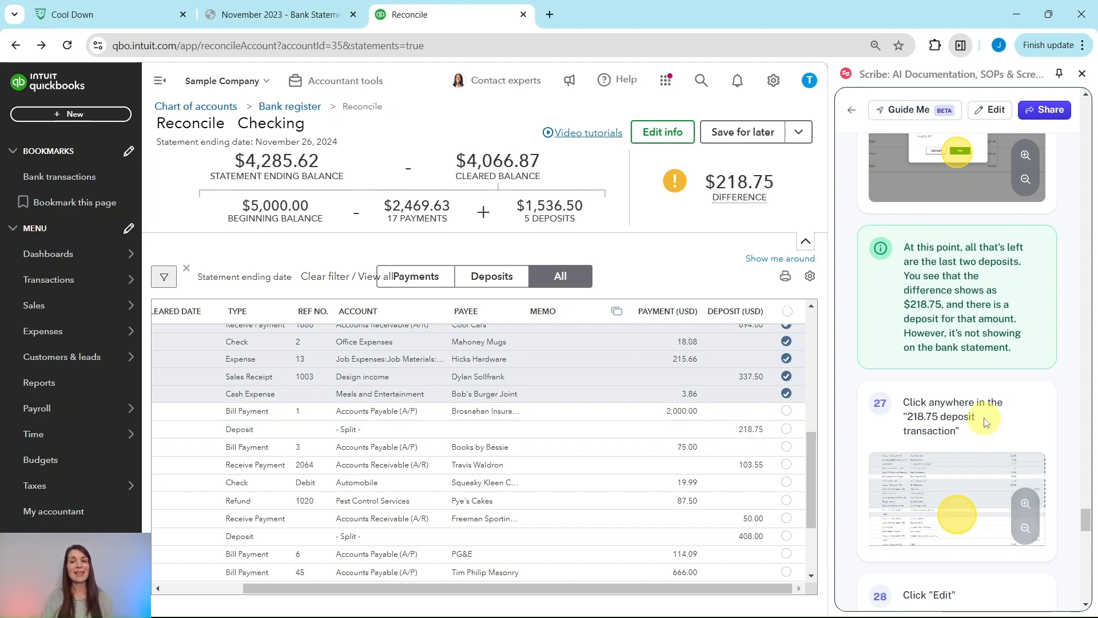
scroll(915, 417, down, 4)
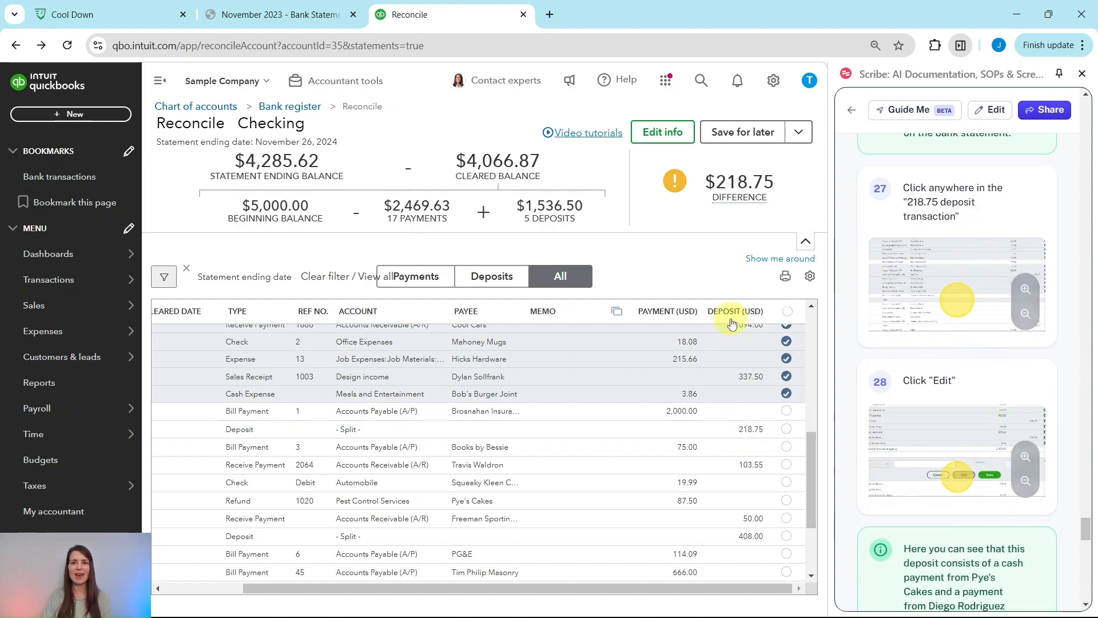
click(338, 434)
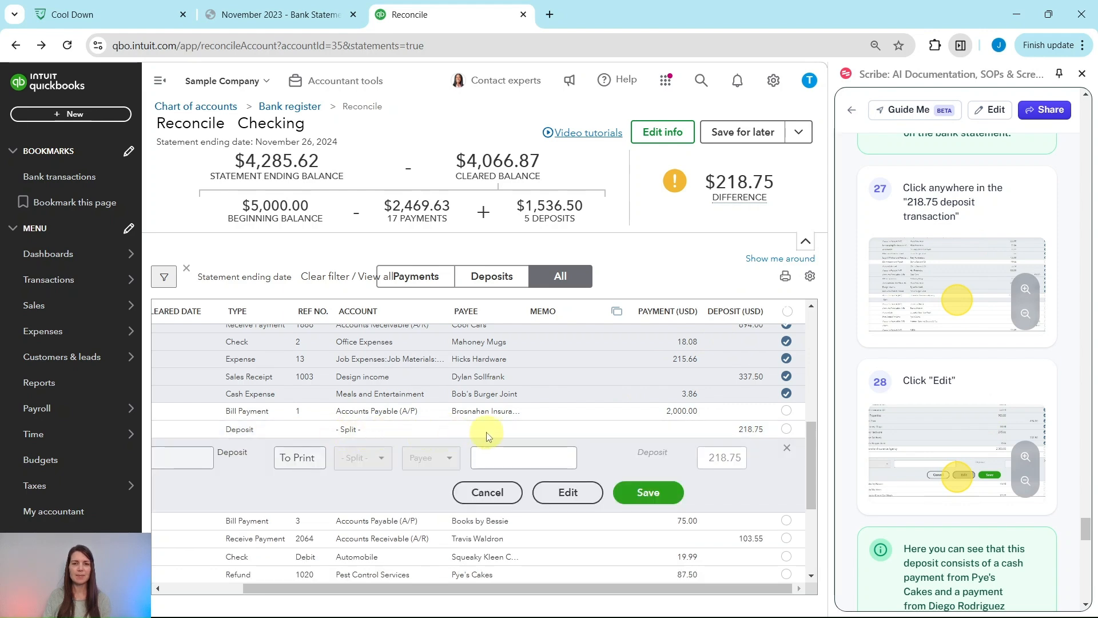
click(561, 498)
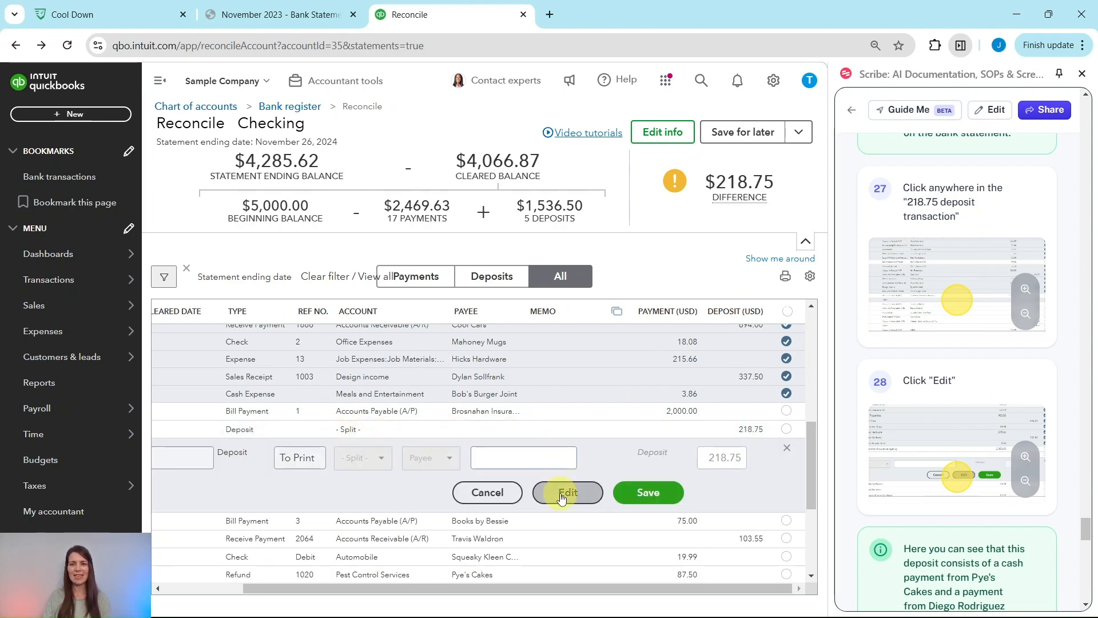
Read the guide's note on the payments combined in this bank deposit, then close the deposit without editing it.
scroll(971, 440, down, 2)
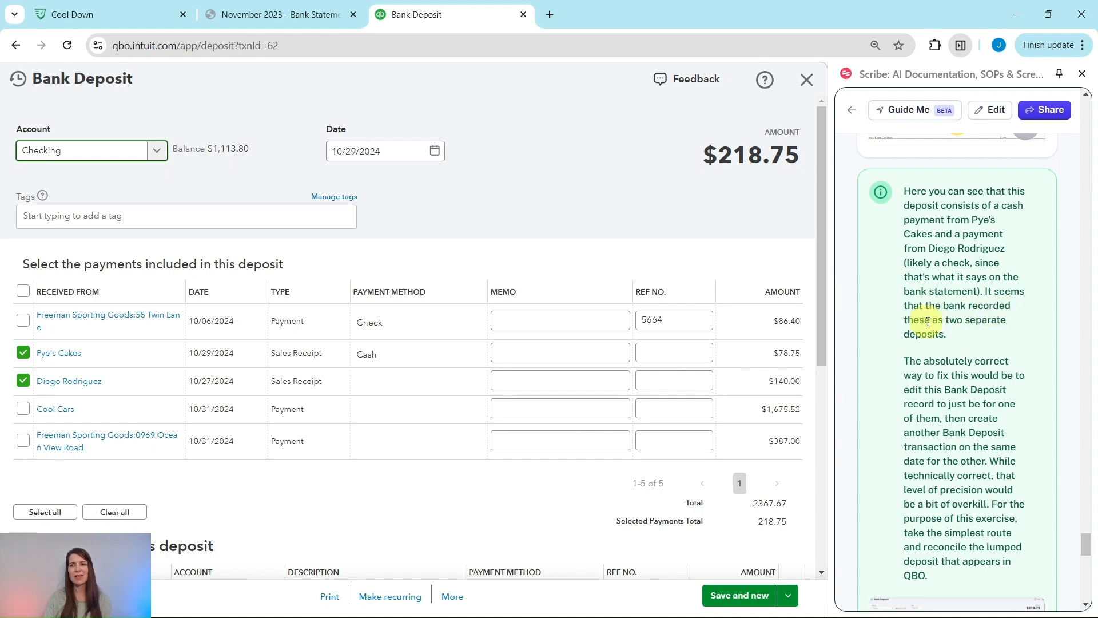
scroll(935, 333, down, 2)
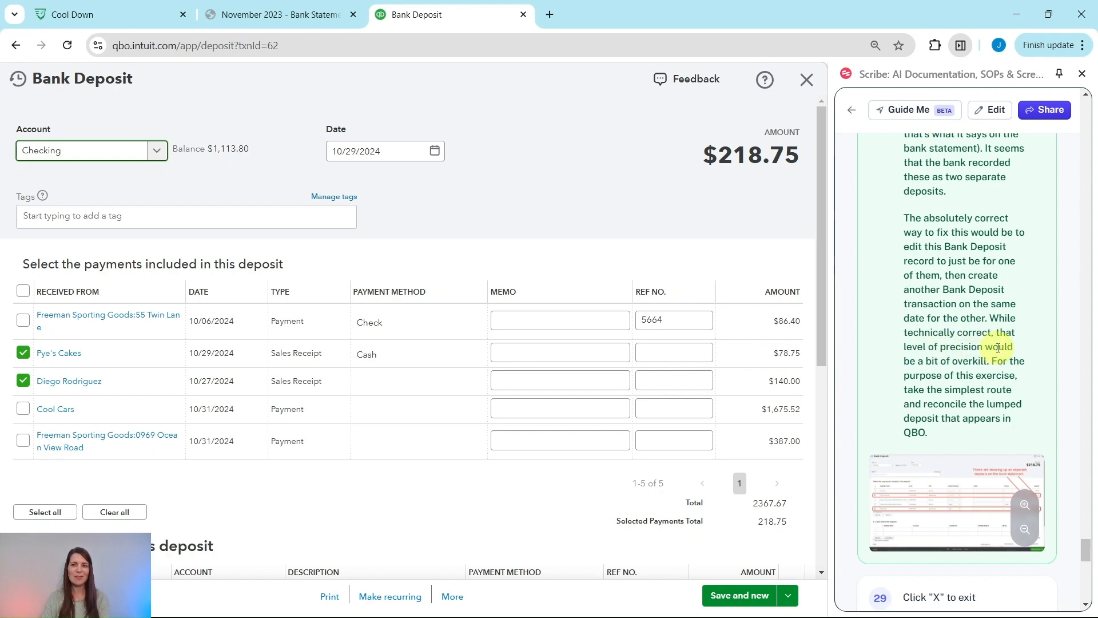
scroll(978, 320, down, 3)
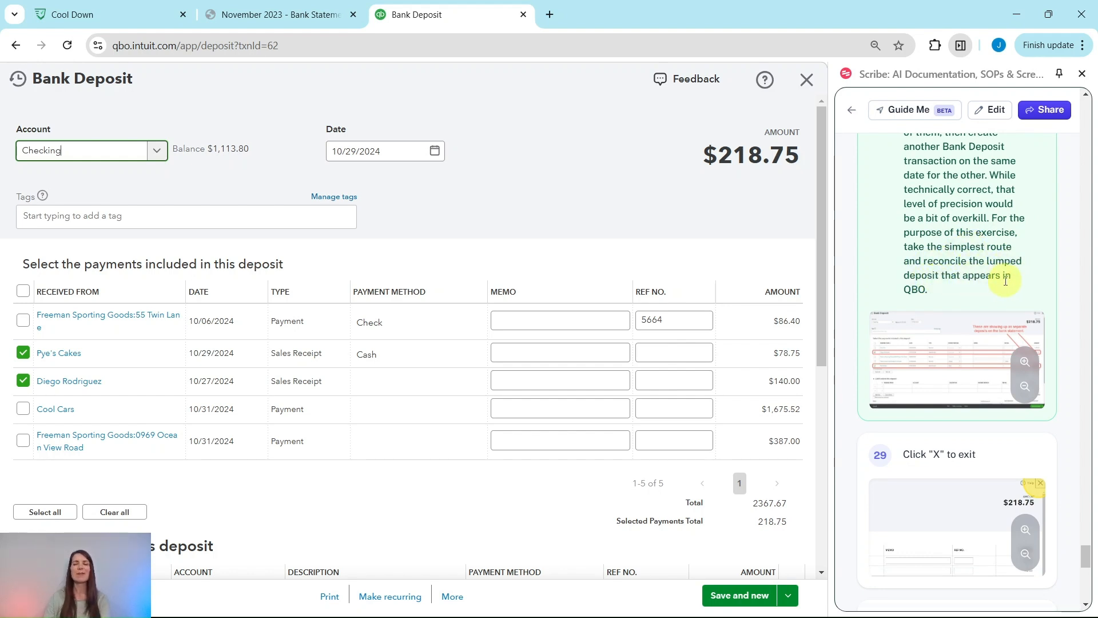
scroll(995, 276, down, 3)
scroll(995, 276, down, 4)
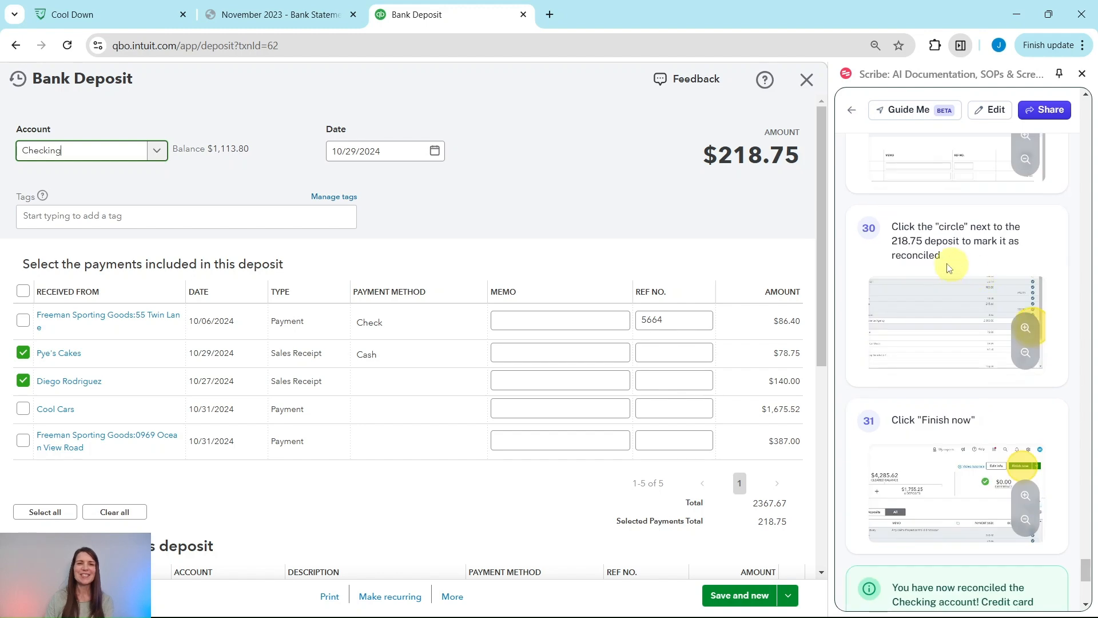
scroll(1006, 332, up, 7)
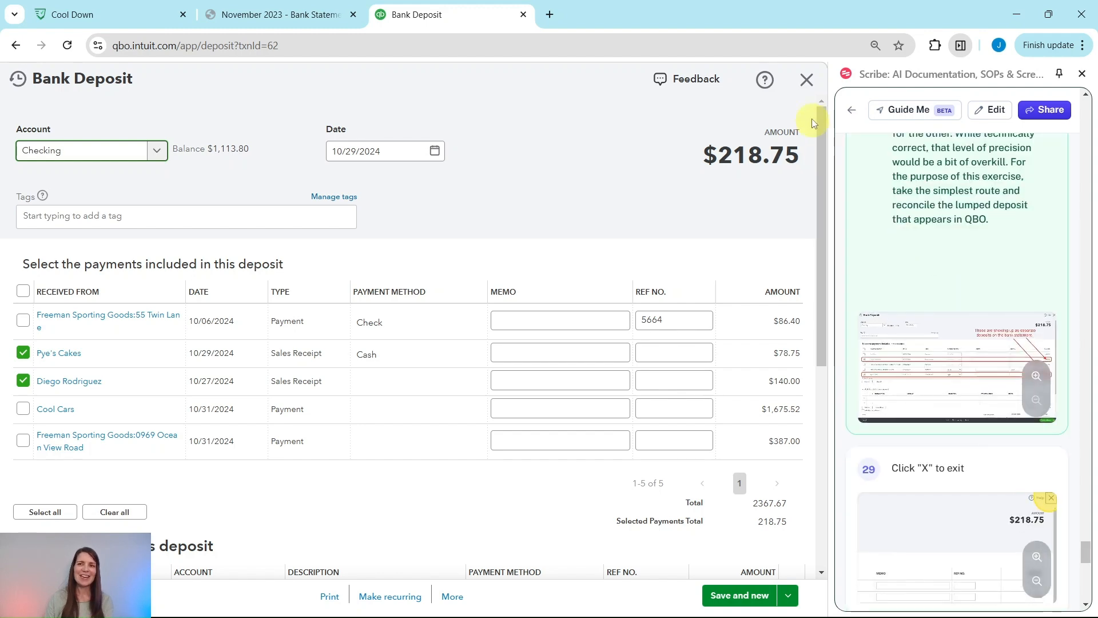
click(808, 83)
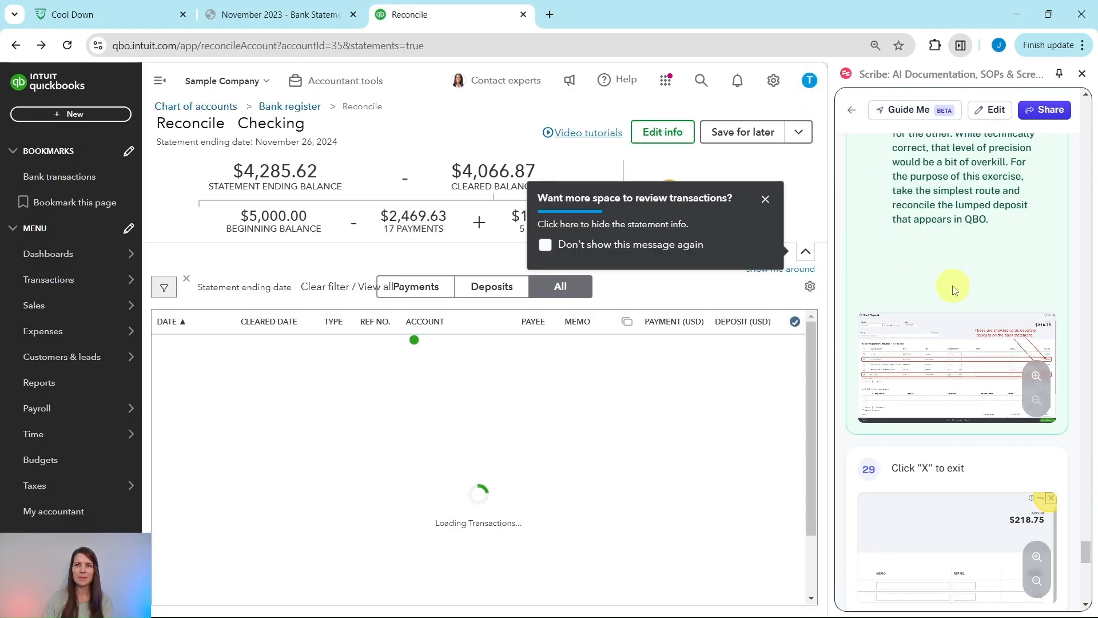
Dismiss the review tips and mark the 218.75 deposit as cleared in the reconciliation.
click(765, 199)
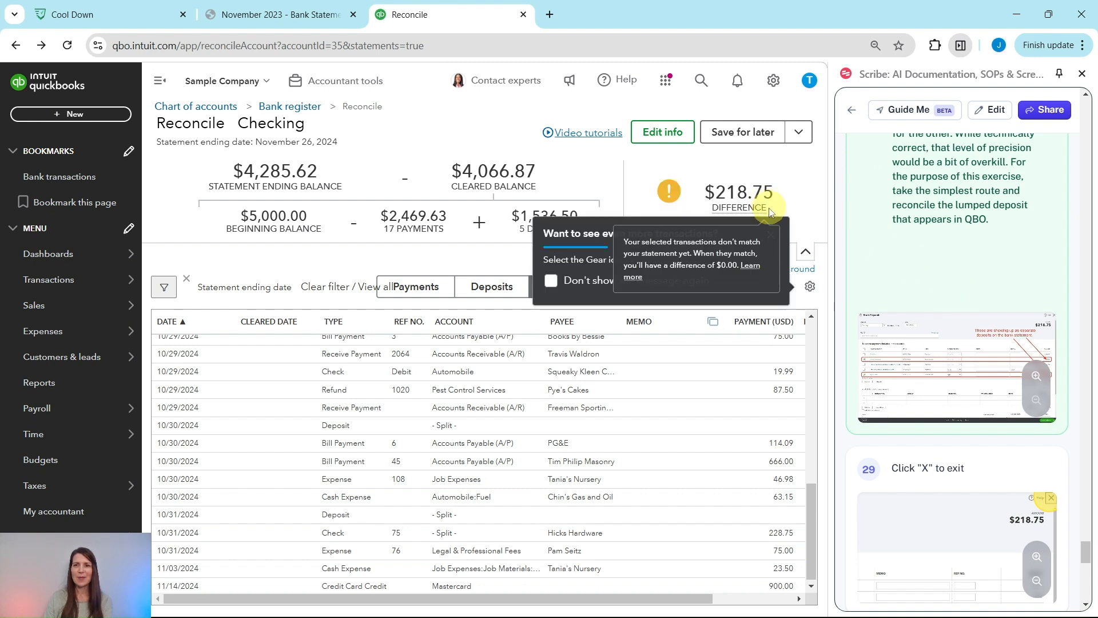
click(772, 234)
scroll(930, 196, down, 2)
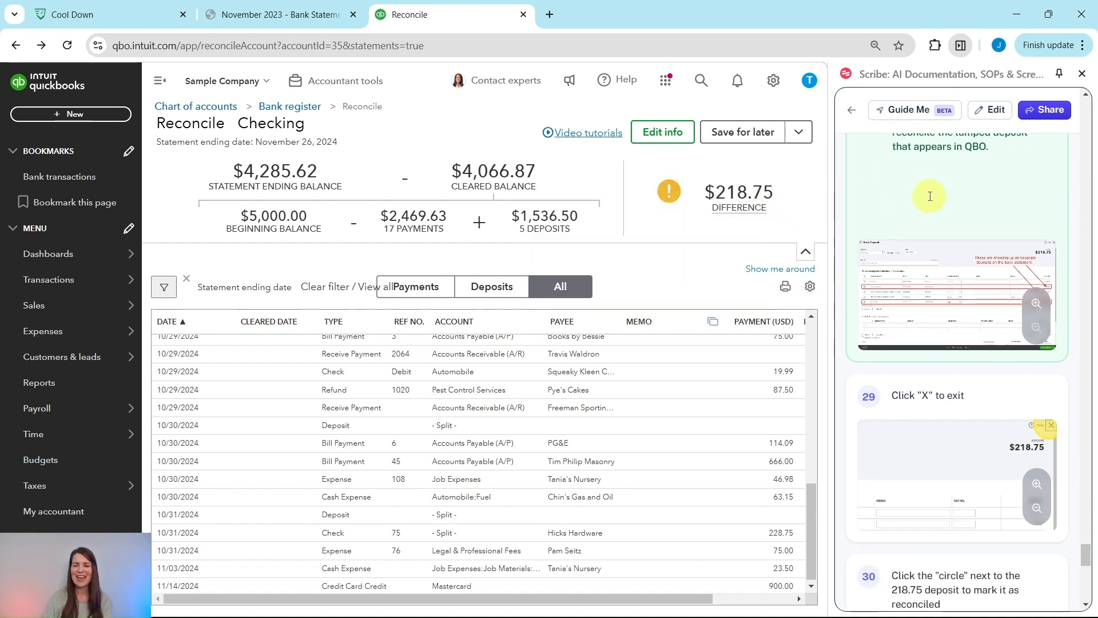
scroll(930, 197, down, 6)
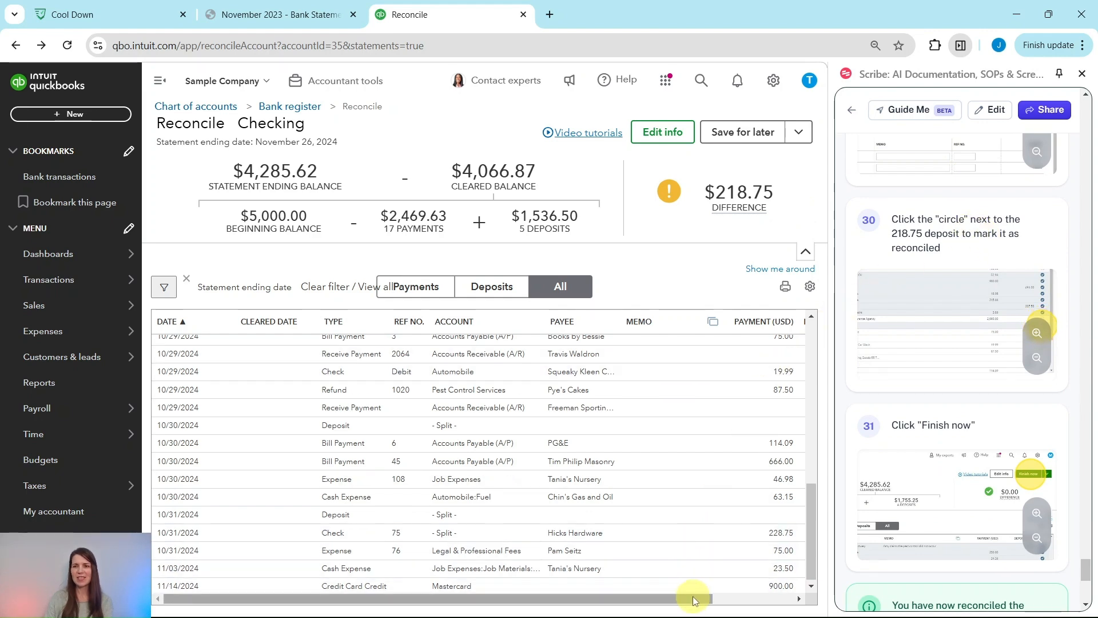
drag(692, 596, 795, 596)
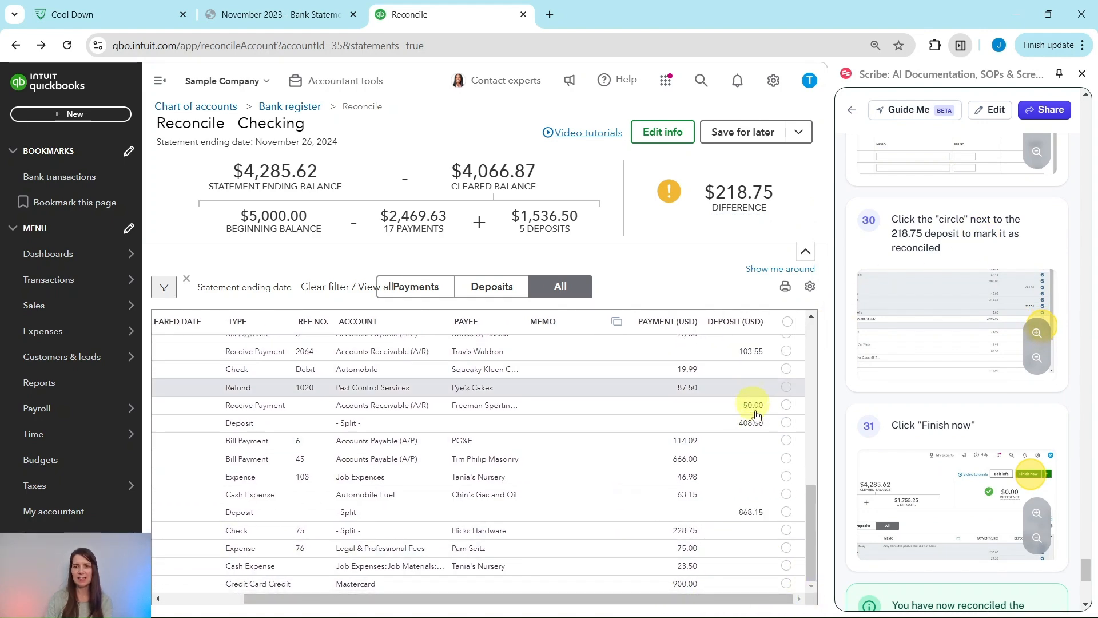
scroll(756, 415, up, 5)
scroll(748, 442, down, 1)
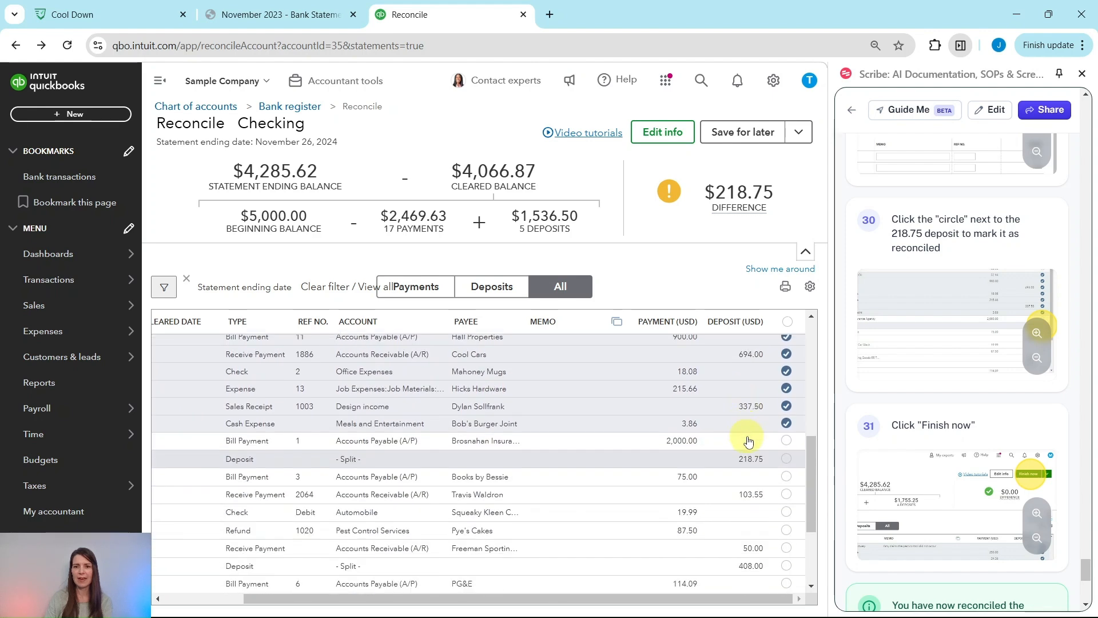
scroll(760, 460, down, 2)
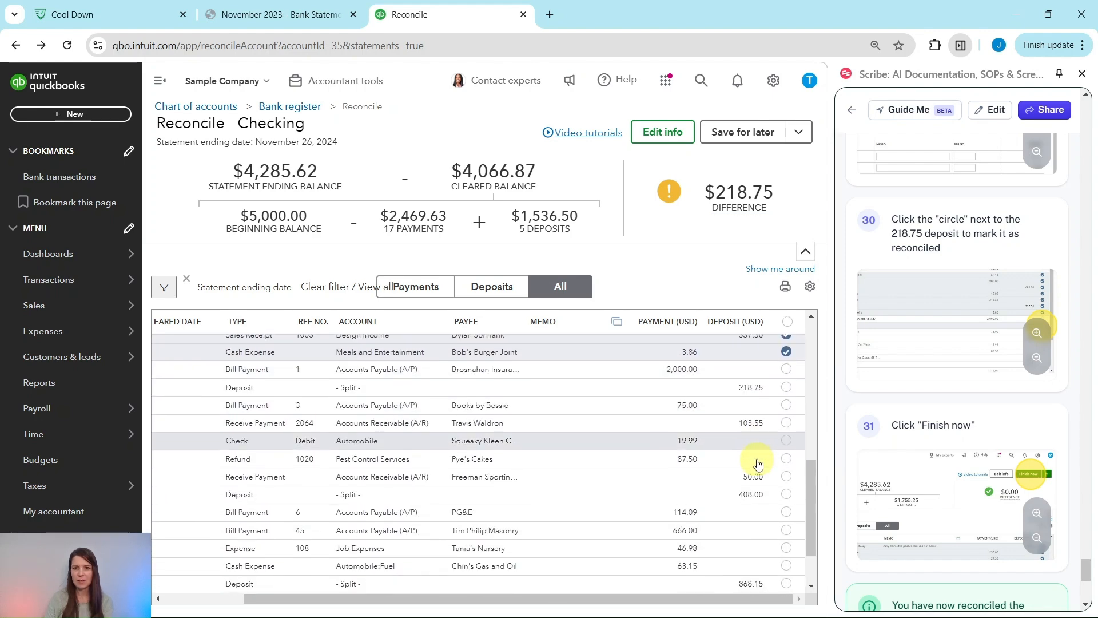
click(783, 387)
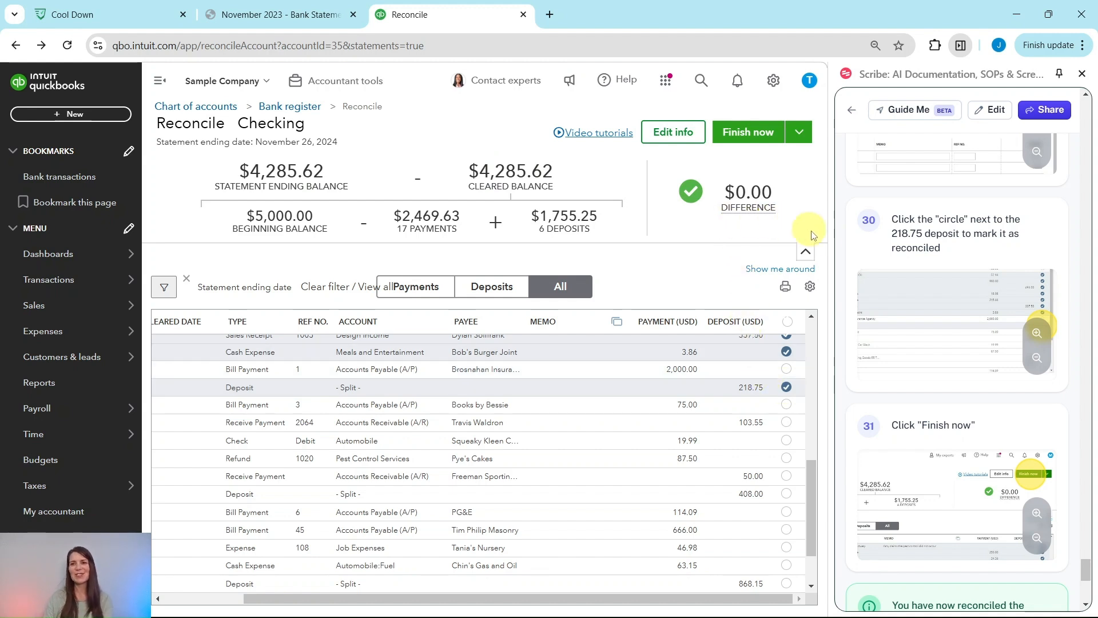
Finish the checking account reconciliation and close the completion dialog without viewing the report.
scroll(876, 269, down, 5)
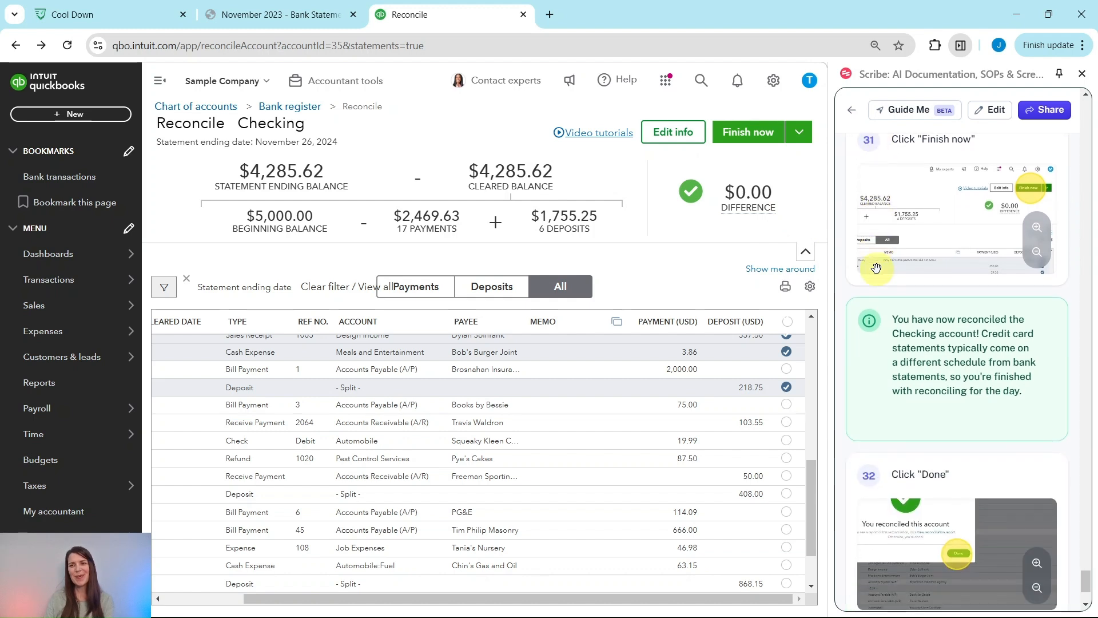
click(746, 132)
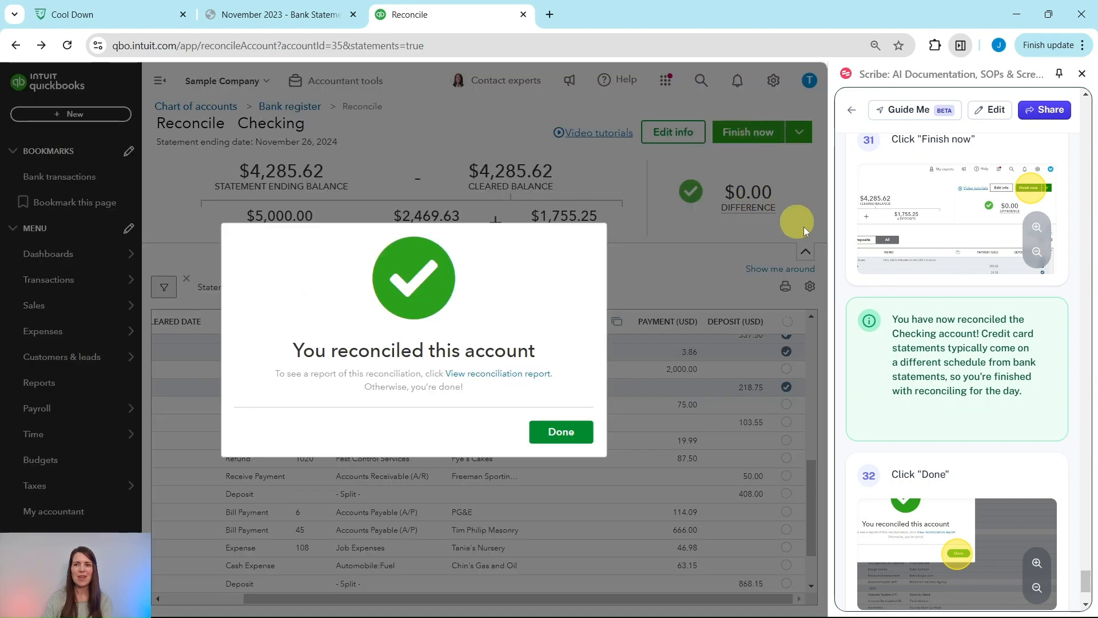
scroll(934, 285, down, 3)
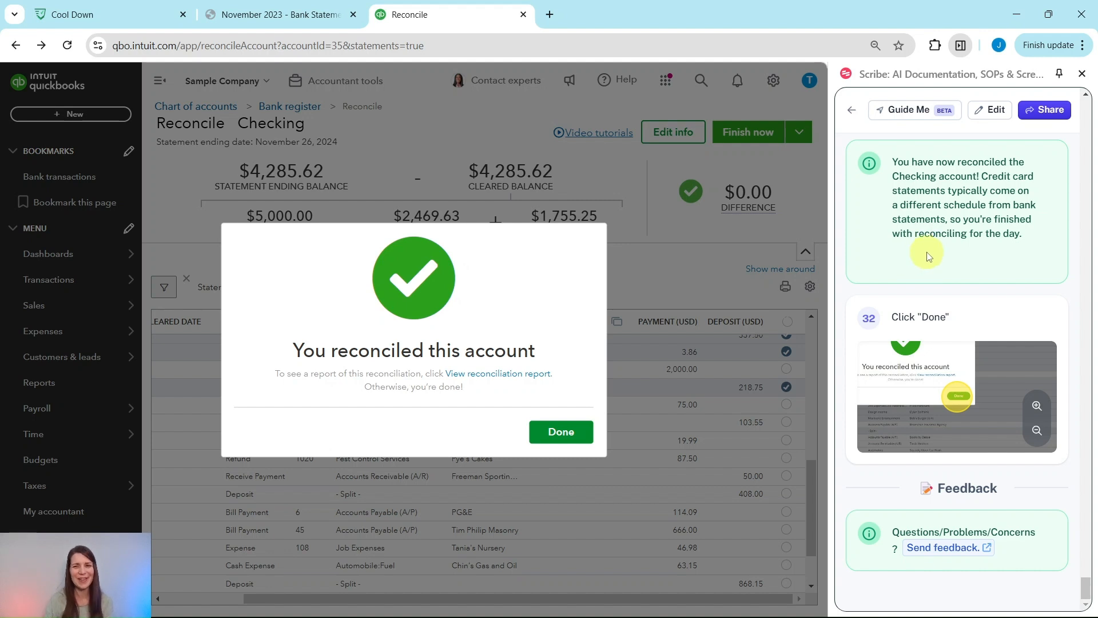
click(557, 436)
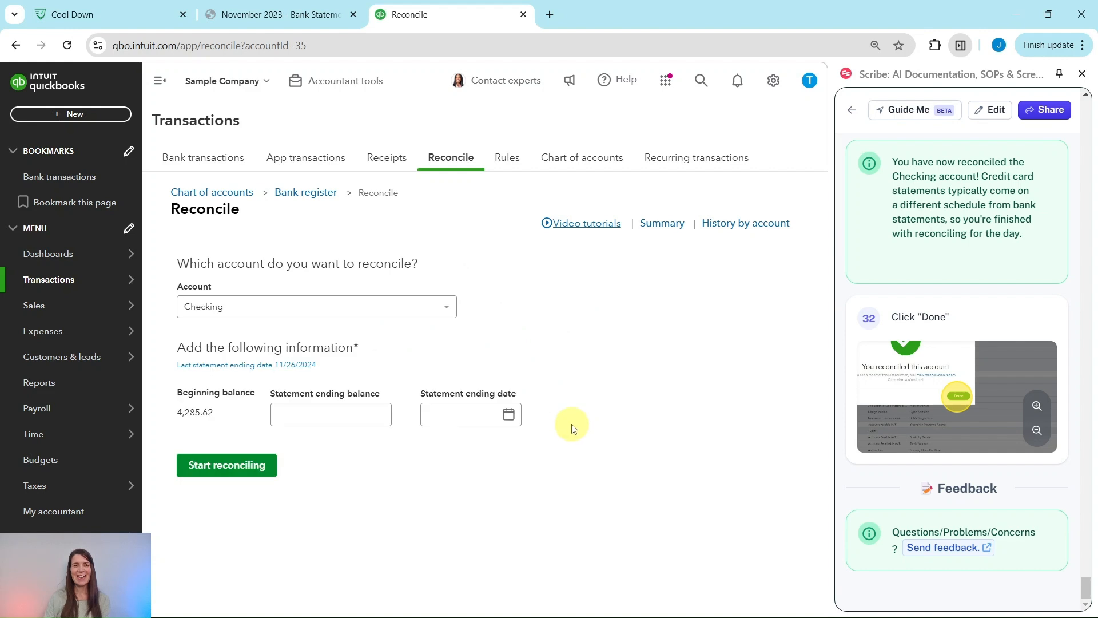